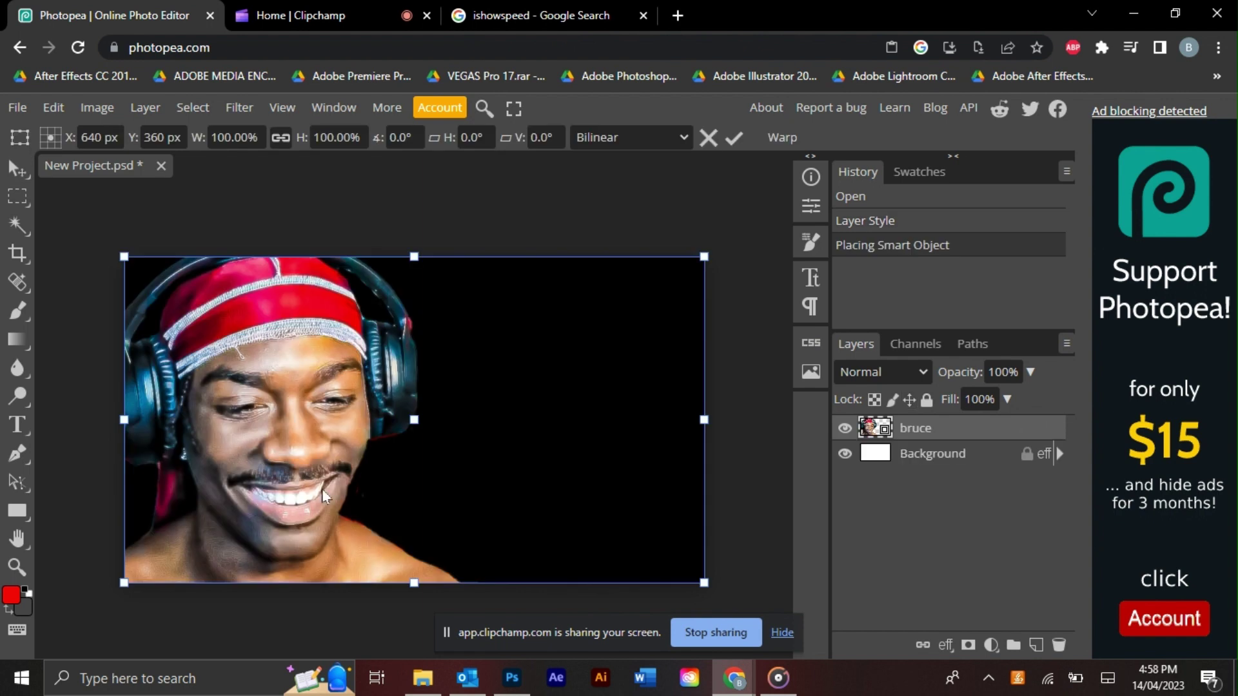
Commit the placed portrait, duplicate its layer and apply a Gaussian Blur with a 4.9 px radius to the copy.
{"action": "key", "text": "Return"}
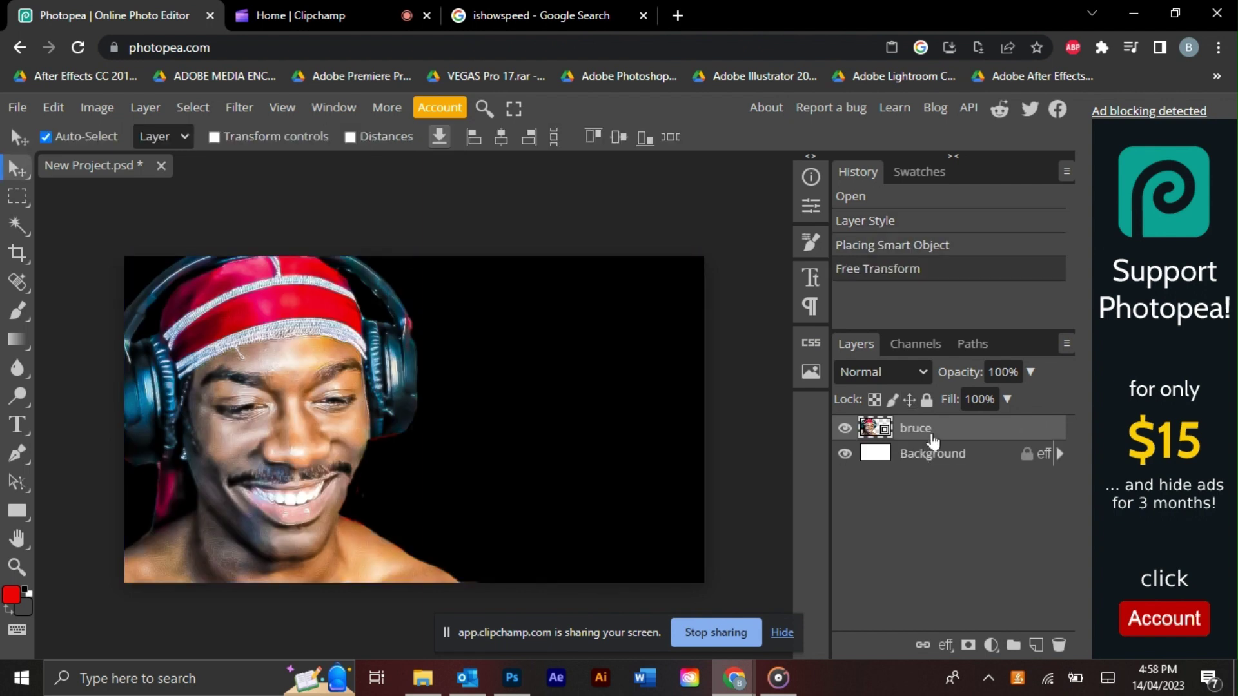
{"action": "key", "text": "ctrl+j"}
{"action": "left_click", "coordinate": [240, 107]}
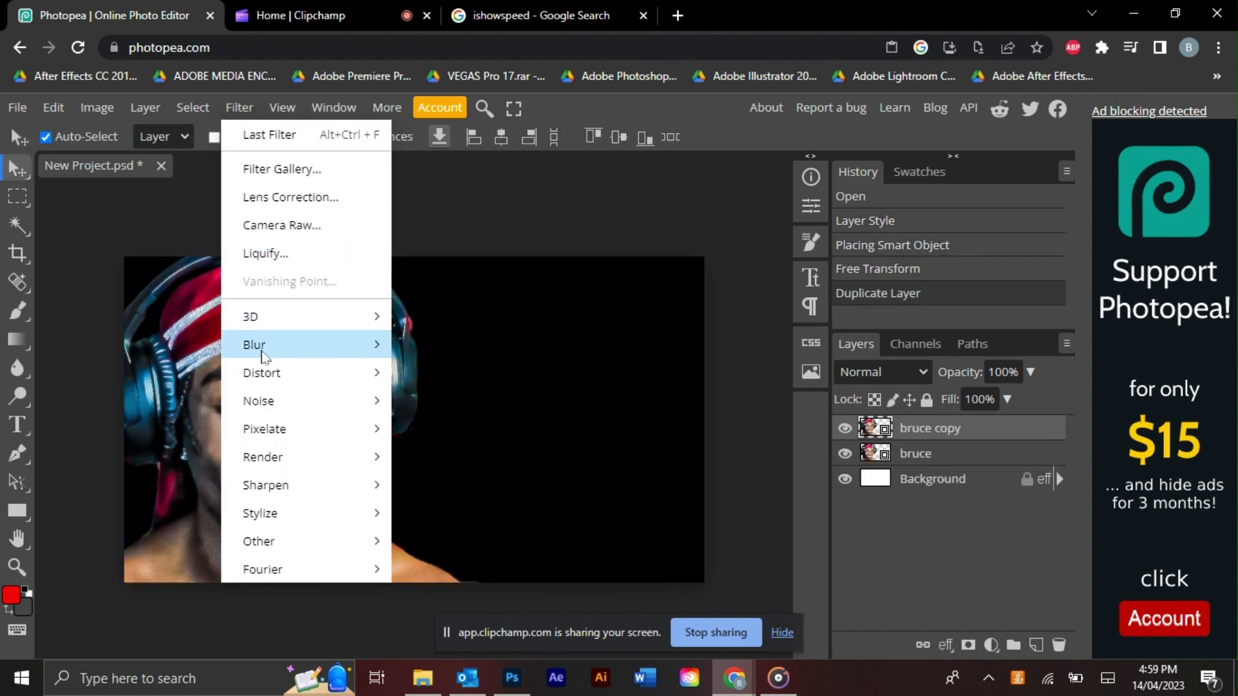
{"action": "mouse_move", "coordinate": [263, 358]}
{"action": "left_click", "coordinate": [442, 451]}
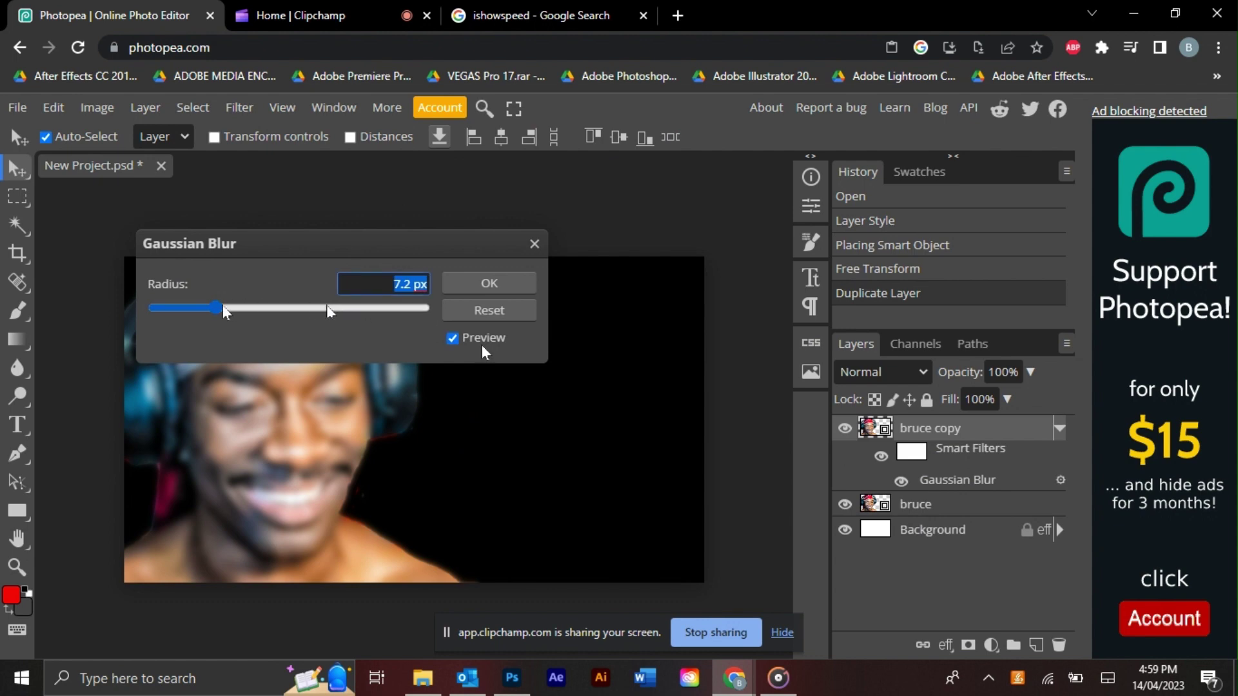
{"action": "left_click_drag", "start_coordinate": [223, 312], "coordinate": [207, 309]}
{"action": "left_click", "coordinate": [473, 287]}
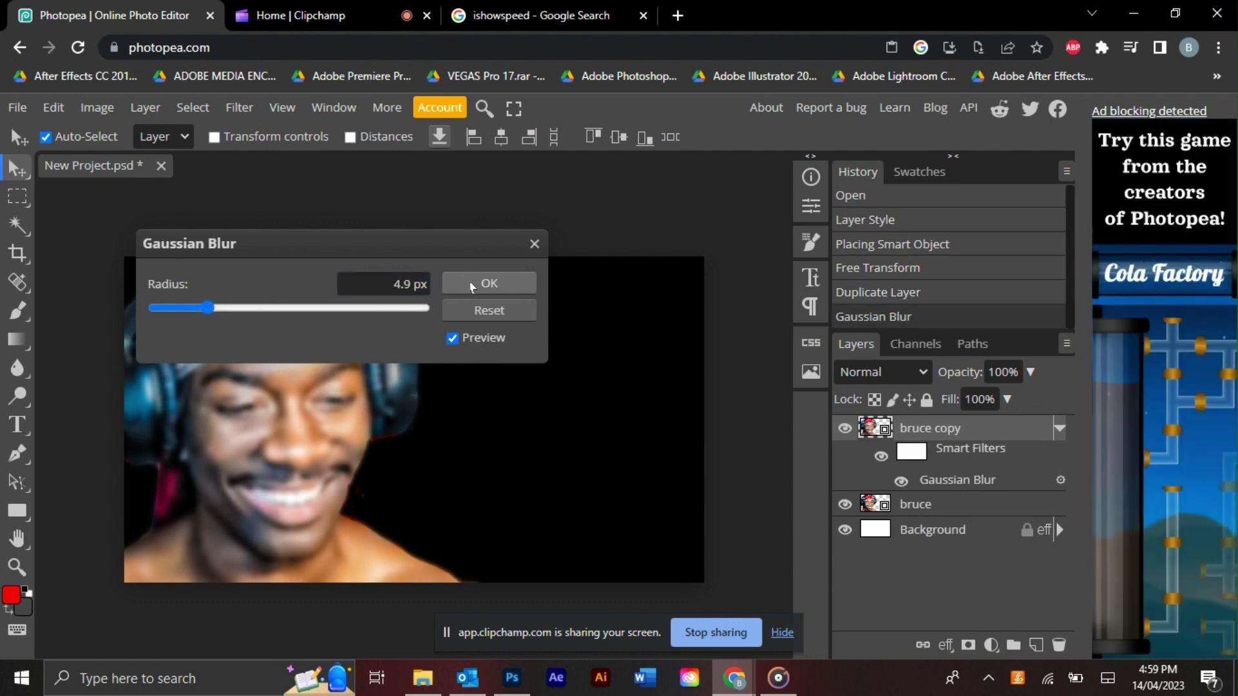
Set the blurred copy's blend mode to Lighter Color and lower the layer's opacity.
{"action": "left_click", "coordinate": [872, 372]}
{"action": "left_click", "coordinate": [870, 244]}
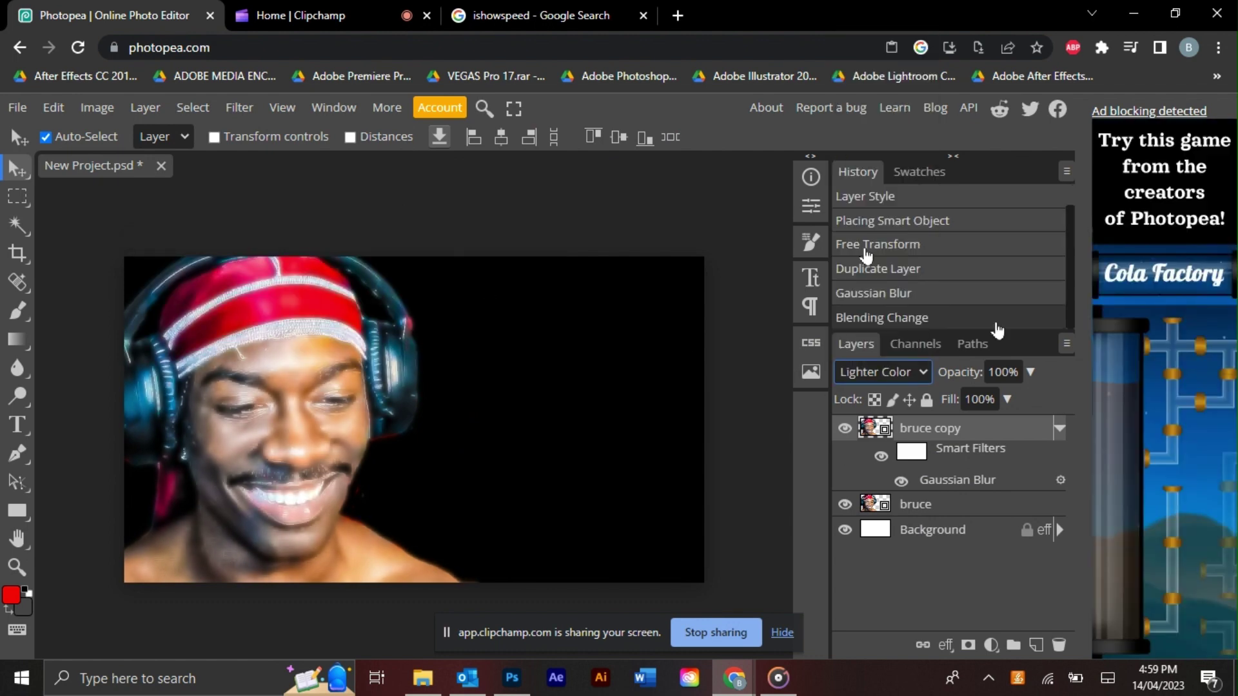
{"action": "left_click", "coordinate": [1030, 372]}
{"action": "left_click_drag", "start_coordinate": [1032, 400], "coordinate": [997, 413]}
Merge the blurred portrait copy with the original portrait layer.
{"action": "left_click", "coordinate": [945, 505]}
{"action": "right_click", "coordinate": [946, 506]}
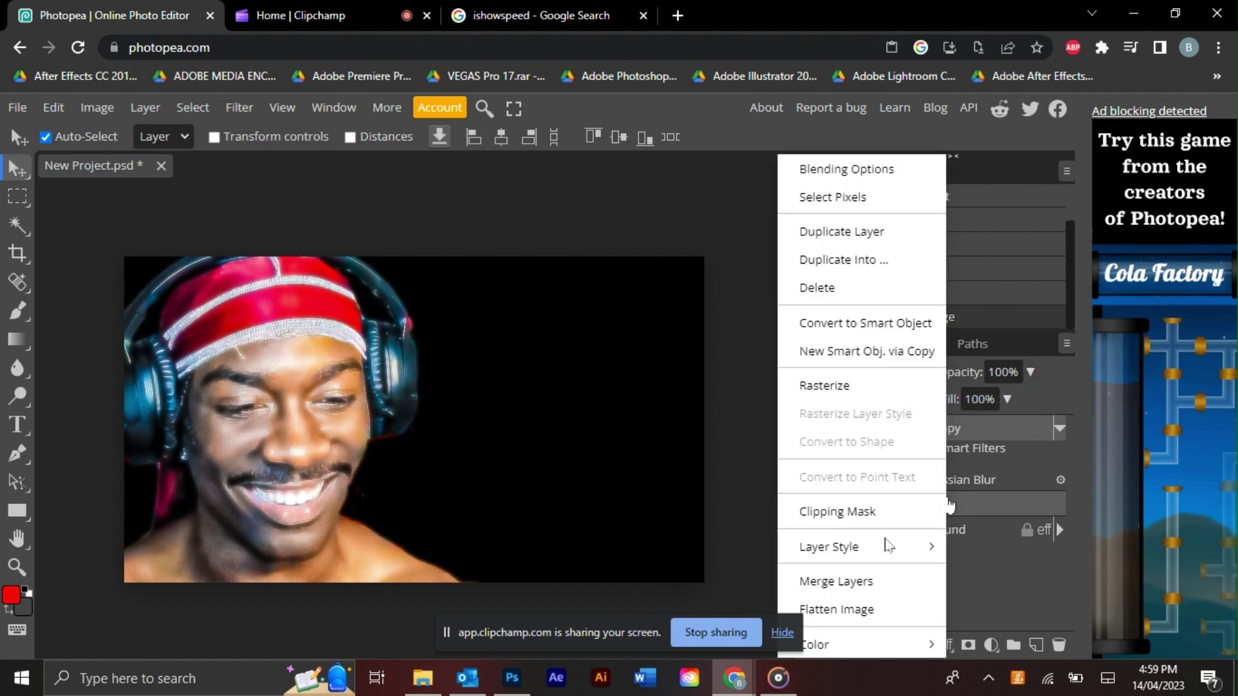
{"action": "left_click", "coordinate": [867, 579]}
Erase the stray specks beside the man's chin with the 15 px Eraser tool.
{"action": "left_click", "coordinate": [18, 310]}
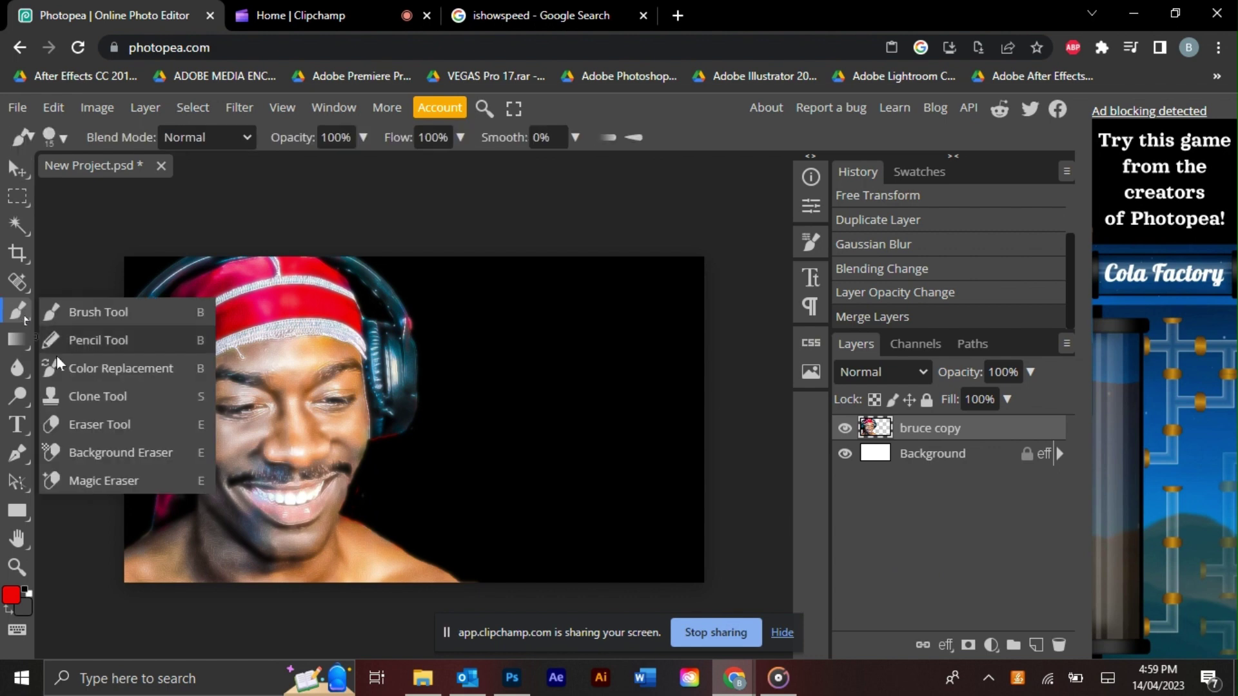
{"action": "left_click", "coordinate": [78, 423]}
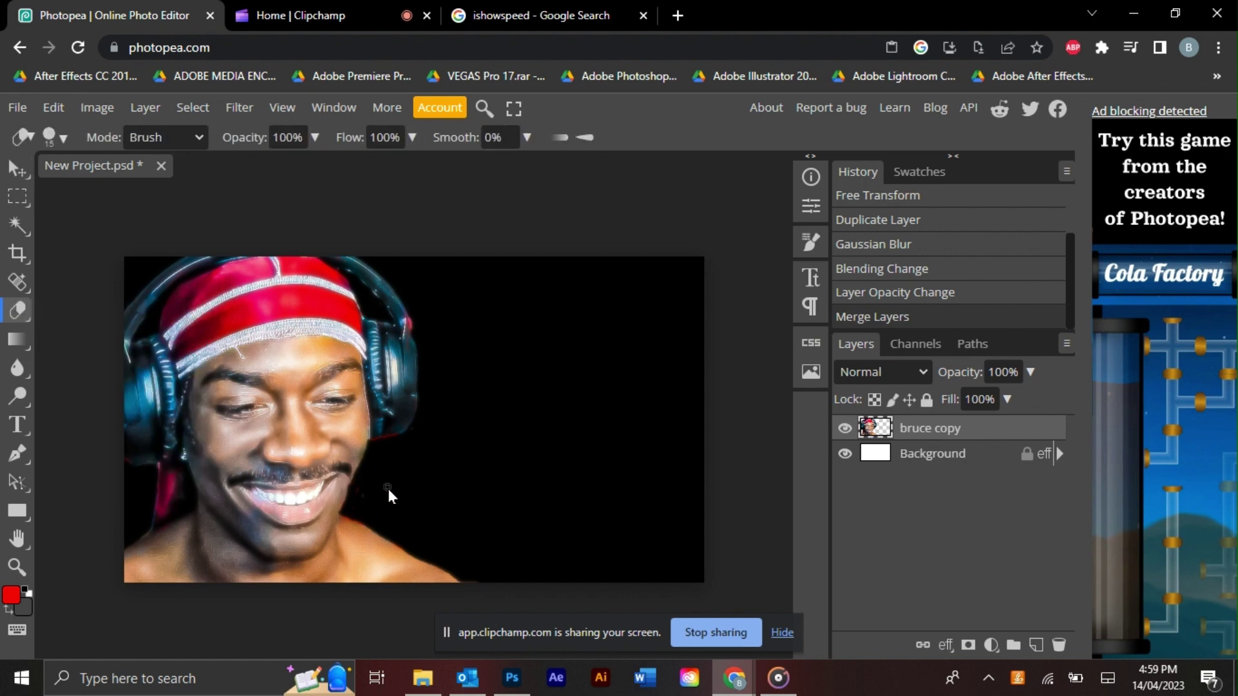
{"action": "left_click", "coordinate": [358, 510]}
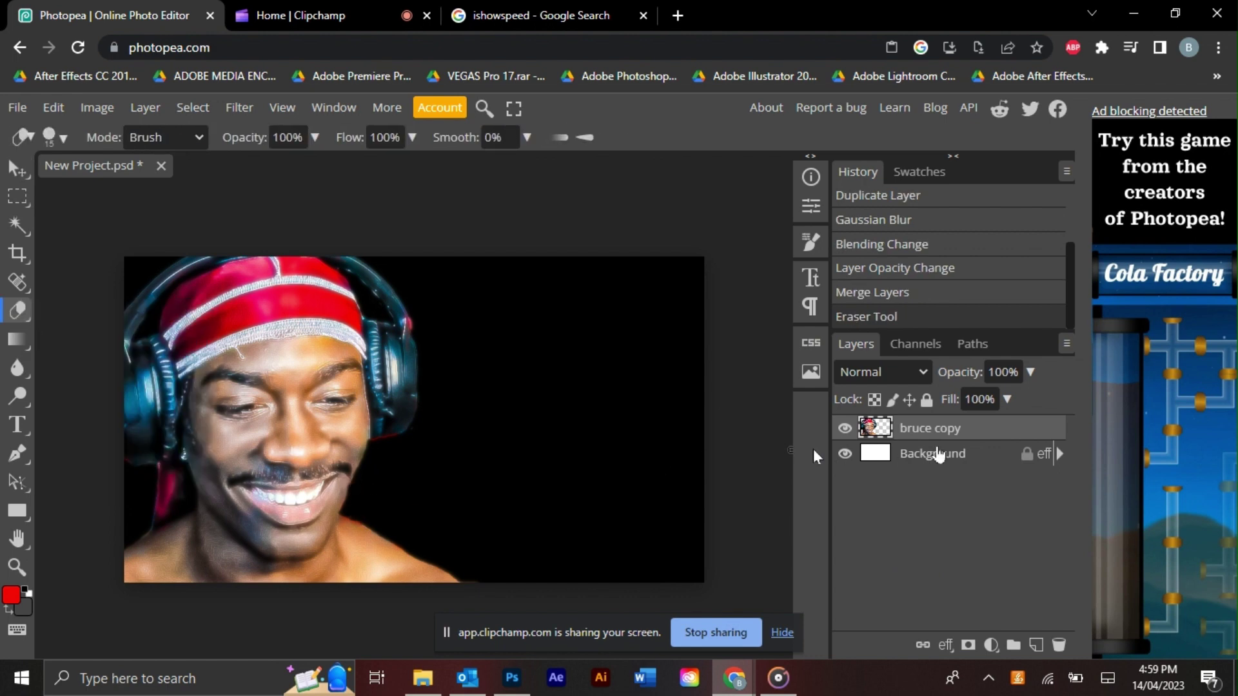
Add a new layer above the Background and paint a red glow behind the man using a soft 1000 px brush.
{"action": "left_click", "coordinate": [939, 453]}
{"action": "left_click", "coordinate": [1036, 645]}
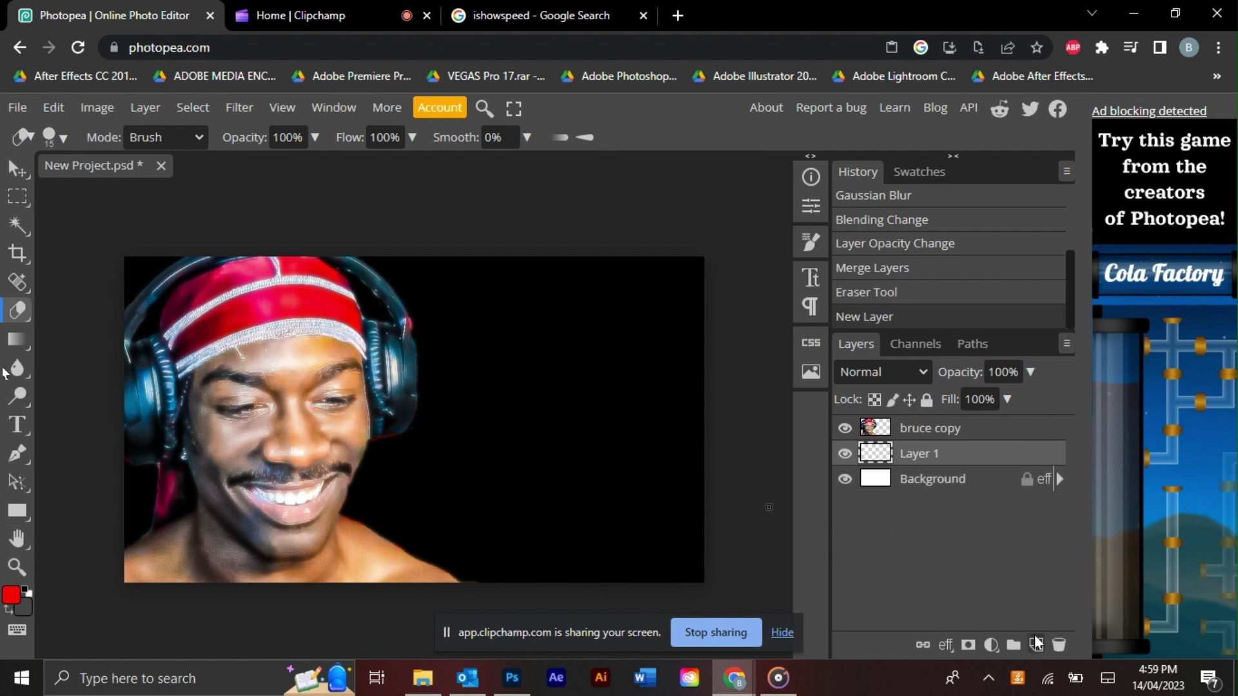
{"action": "left_click", "coordinate": [19, 312]}
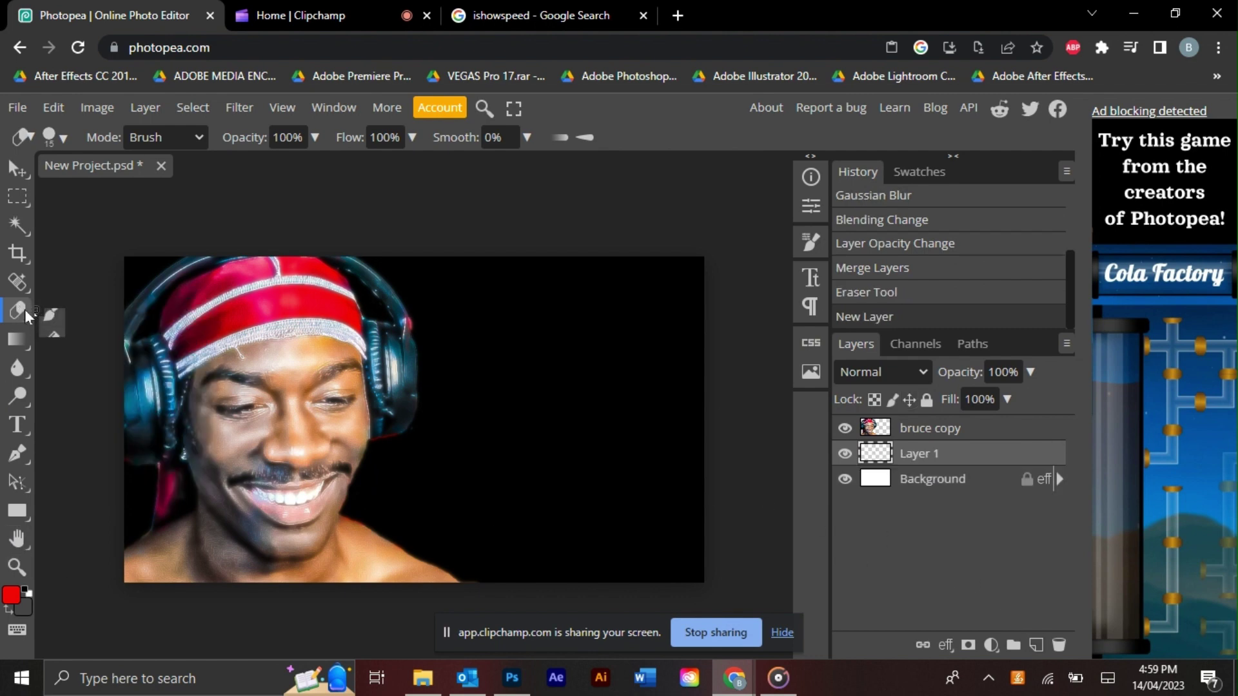
{"action": "left_click", "coordinate": [55, 311]}
{"action": "left_click", "coordinate": [53, 142]}
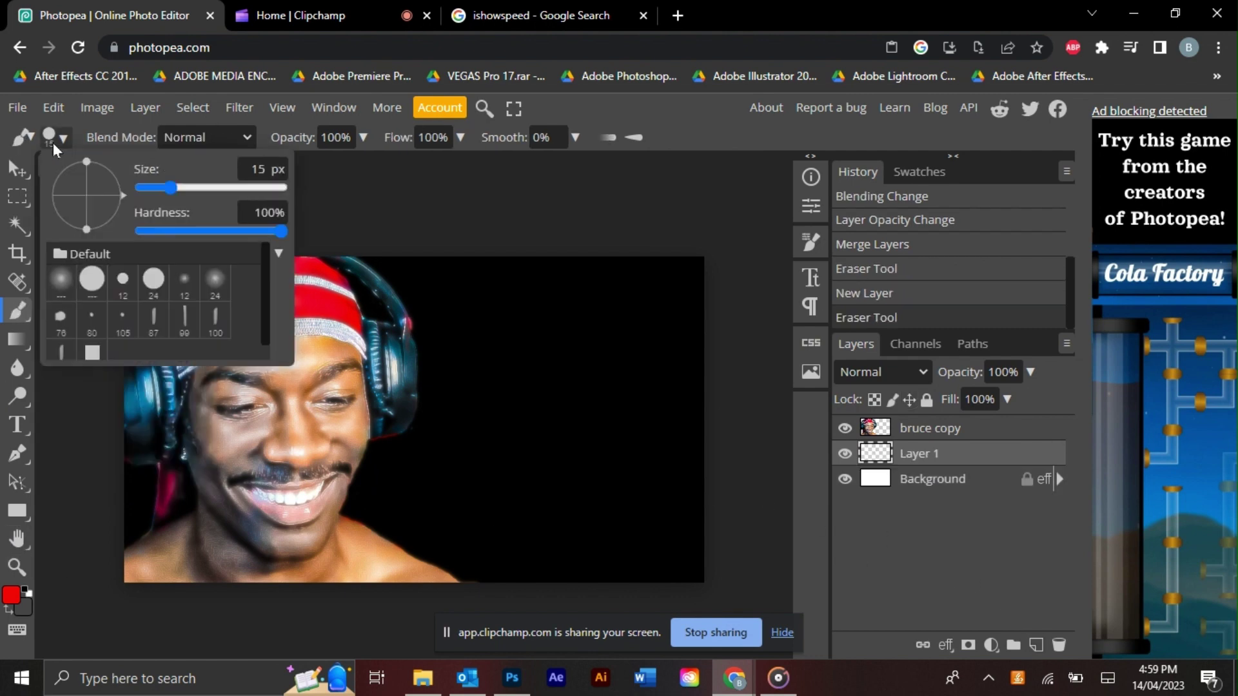
{"action": "left_click", "coordinate": [61, 278]}
{"action": "left_click_drag", "start_coordinate": [169, 188], "coordinate": [283, 188]}
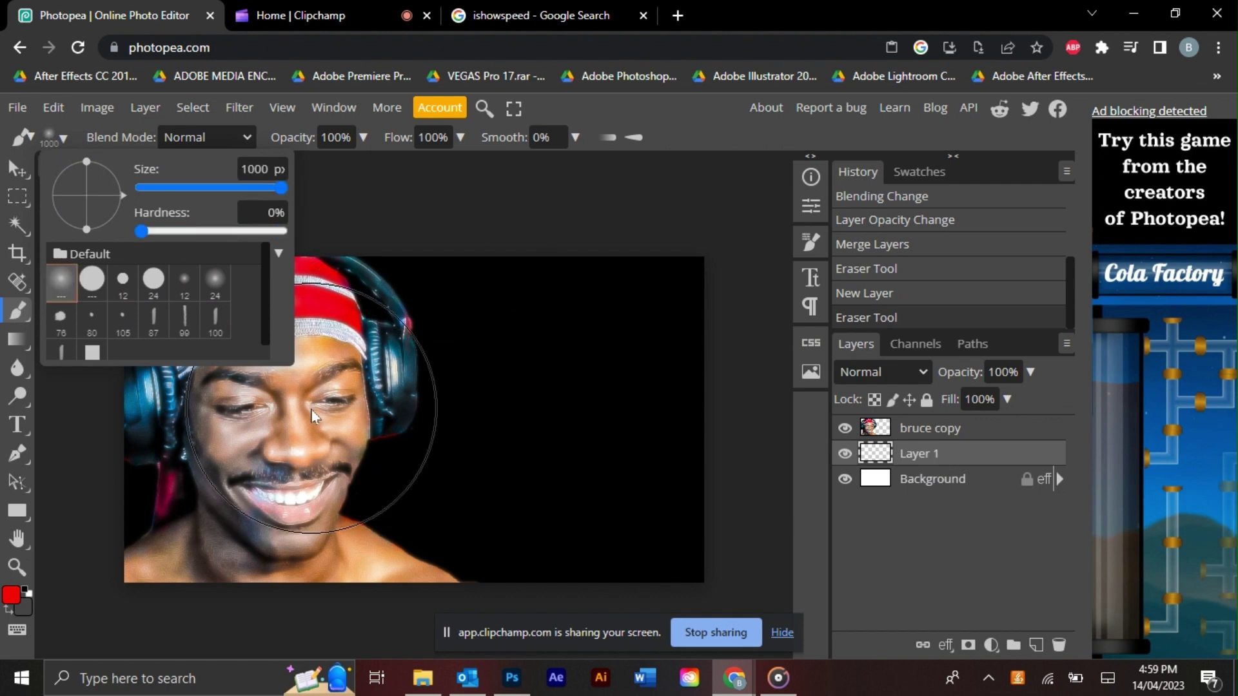
{"action": "left_click", "coordinate": [319, 455]}
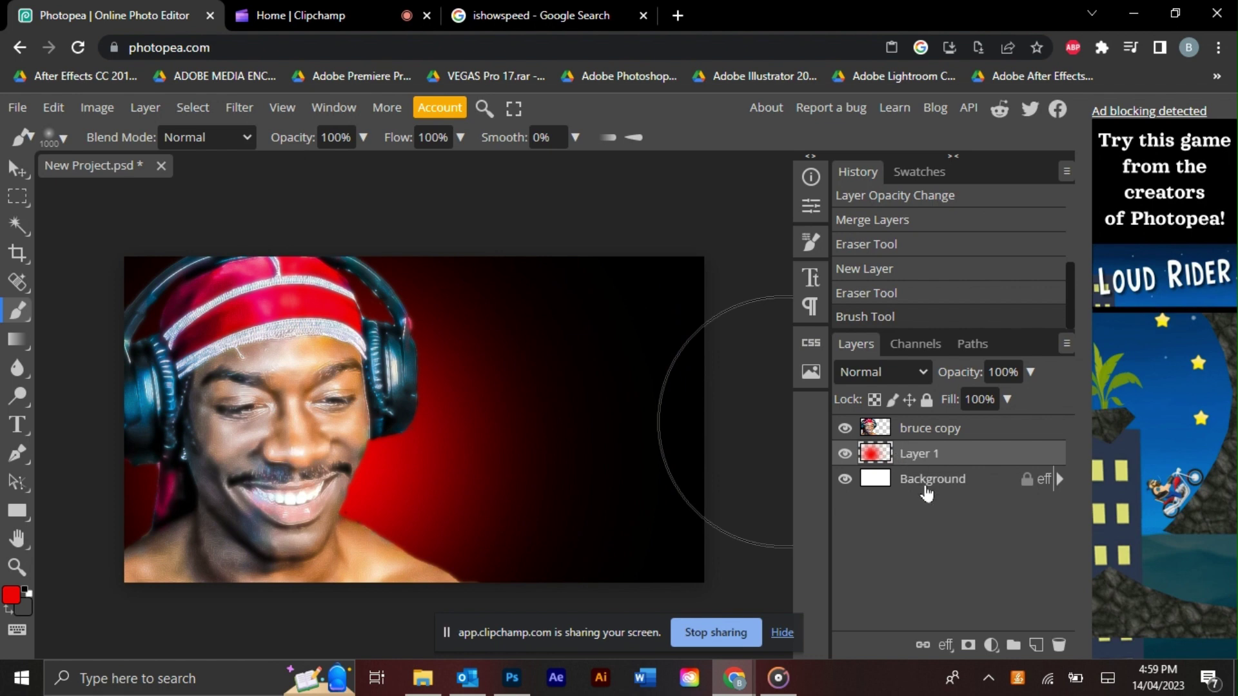
Draw a large, nearly square rectangle shape over the dark area beside the man's face.
{"action": "left_click", "coordinate": [423, 677]}
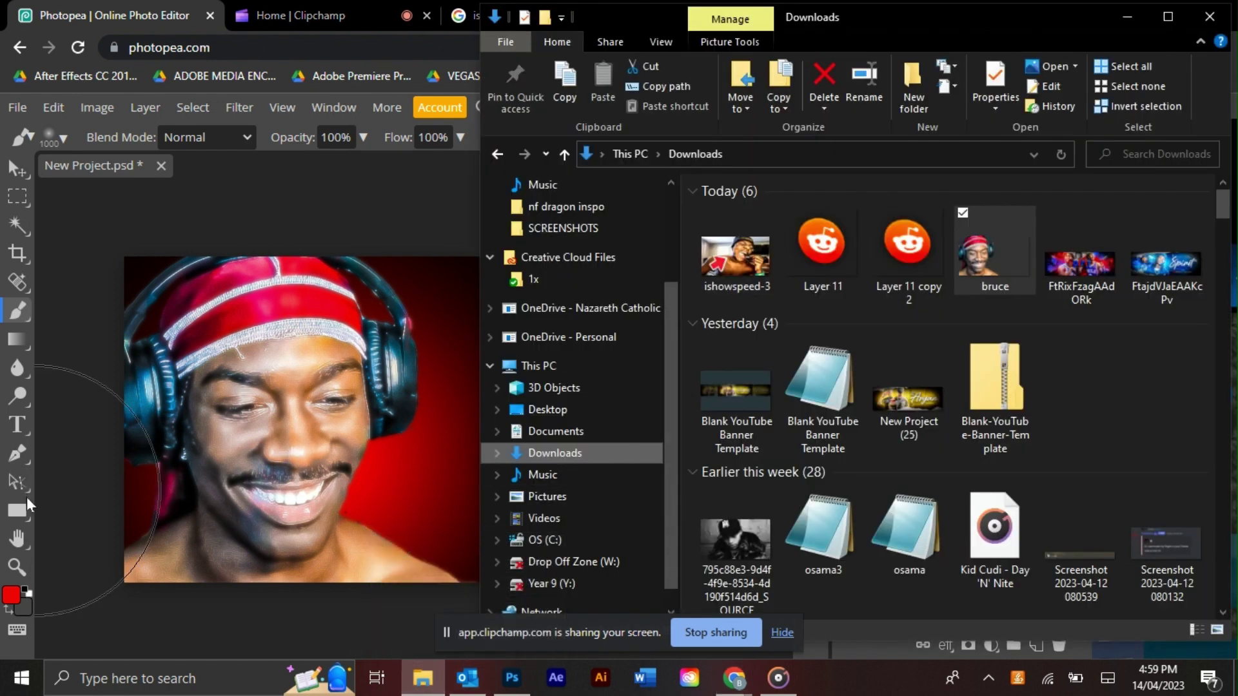
{"action": "left_click", "coordinate": [24, 517]}
{"action": "left_click", "coordinate": [54, 513]}
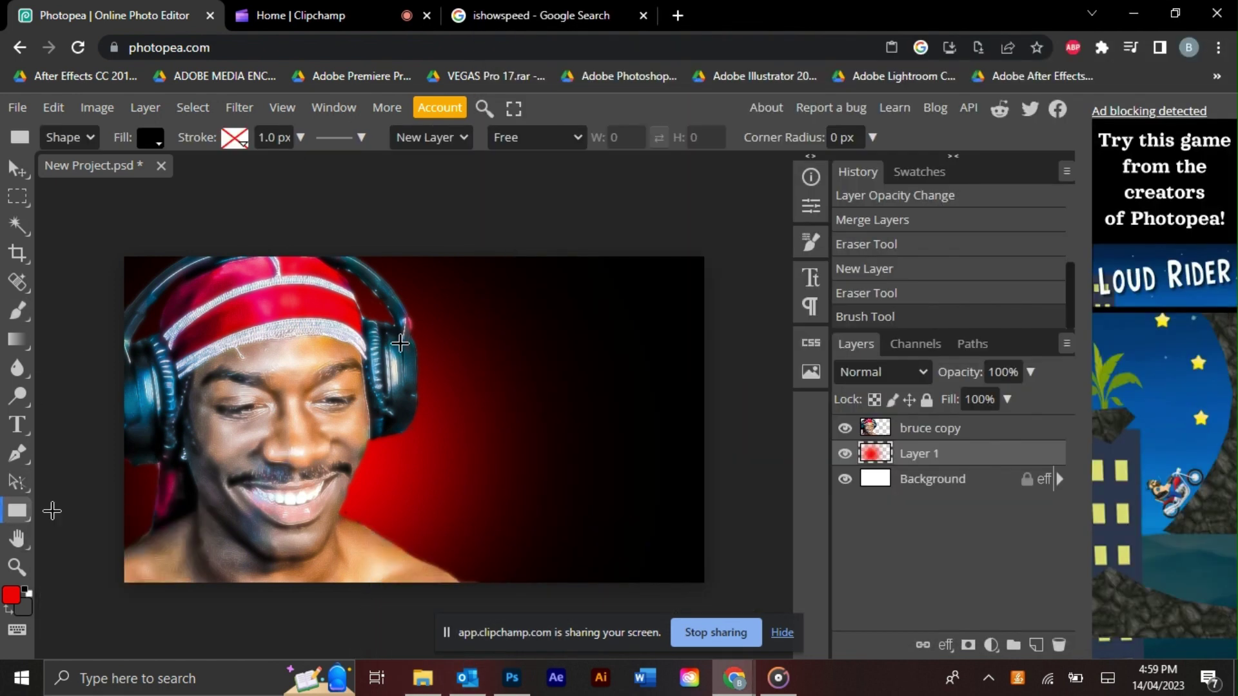
{"action": "left_click_drag", "start_coordinate": [437, 315], "coordinate": [685, 561]}
Remove the rectangle's fill and give it a white stroke 15 px wide.
{"action": "left_click", "coordinate": [152, 138]}
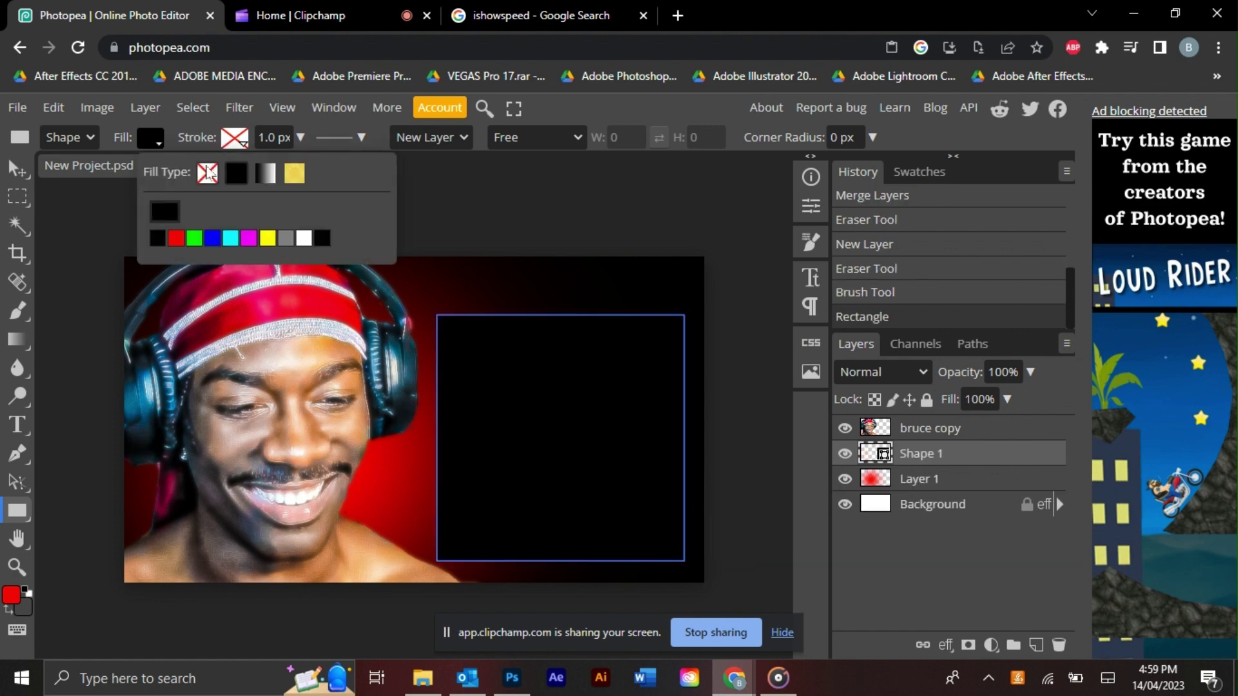
{"action": "left_click", "coordinate": [208, 172]}
{"action": "left_click", "coordinate": [234, 137]}
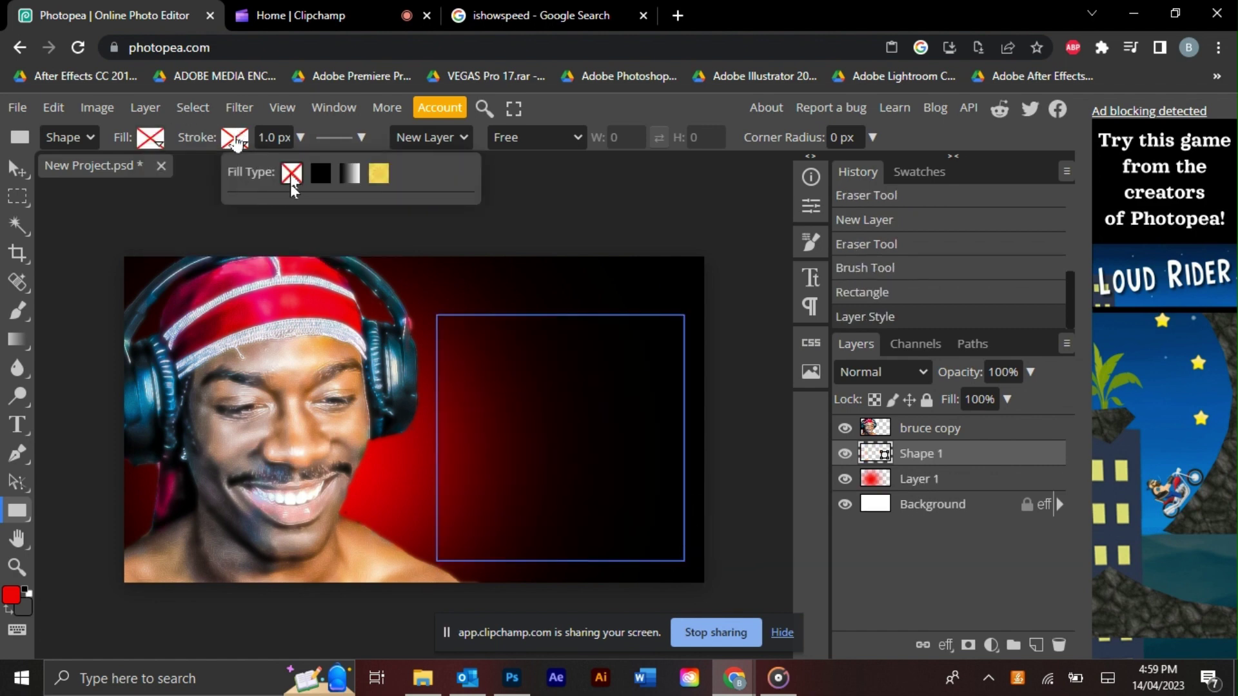
{"action": "left_click", "coordinate": [320, 172]}
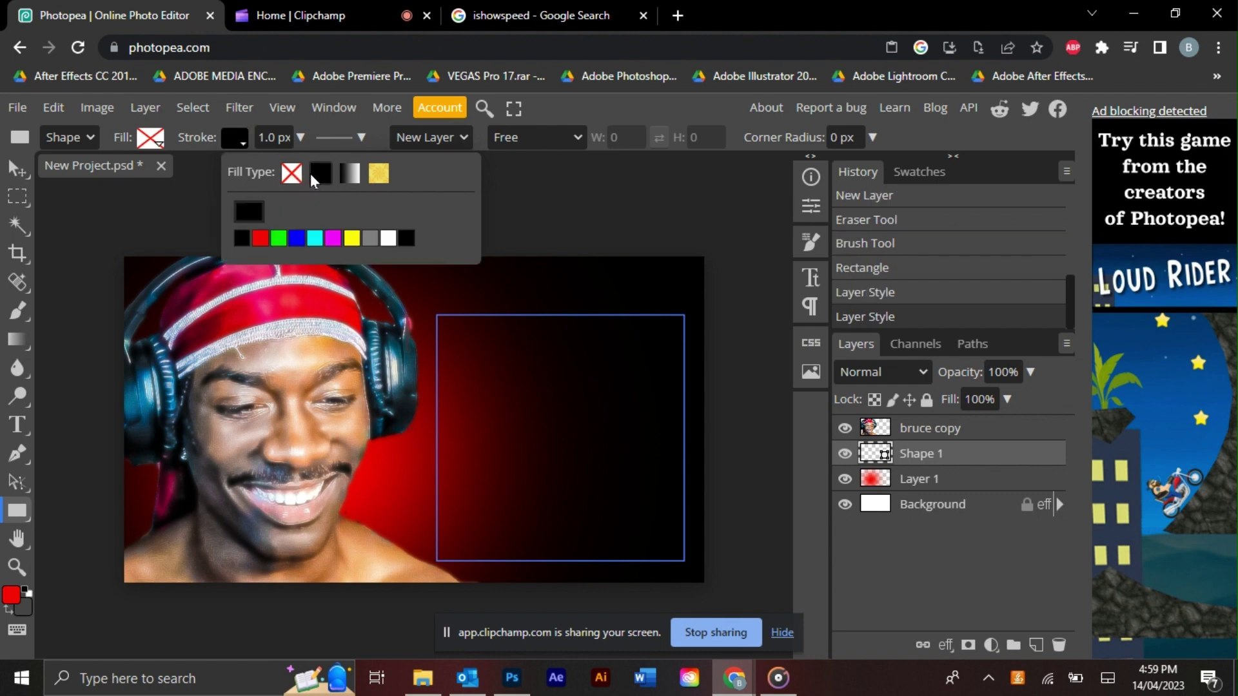
{"action": "left_click", "coordinate": [387, 241]}
{"action": "left_click", "coordinate": [301, 137]}
{"action": "left_click_drag", "start_coordinate": [281, 165], "coordinate": [276, 176]}
Free-transform the white frame to about 104% scale with a -3° rotation, centred at about X 939 px, Y 360 px.
{"action": "left_click", "coordinate": [53, 107]}
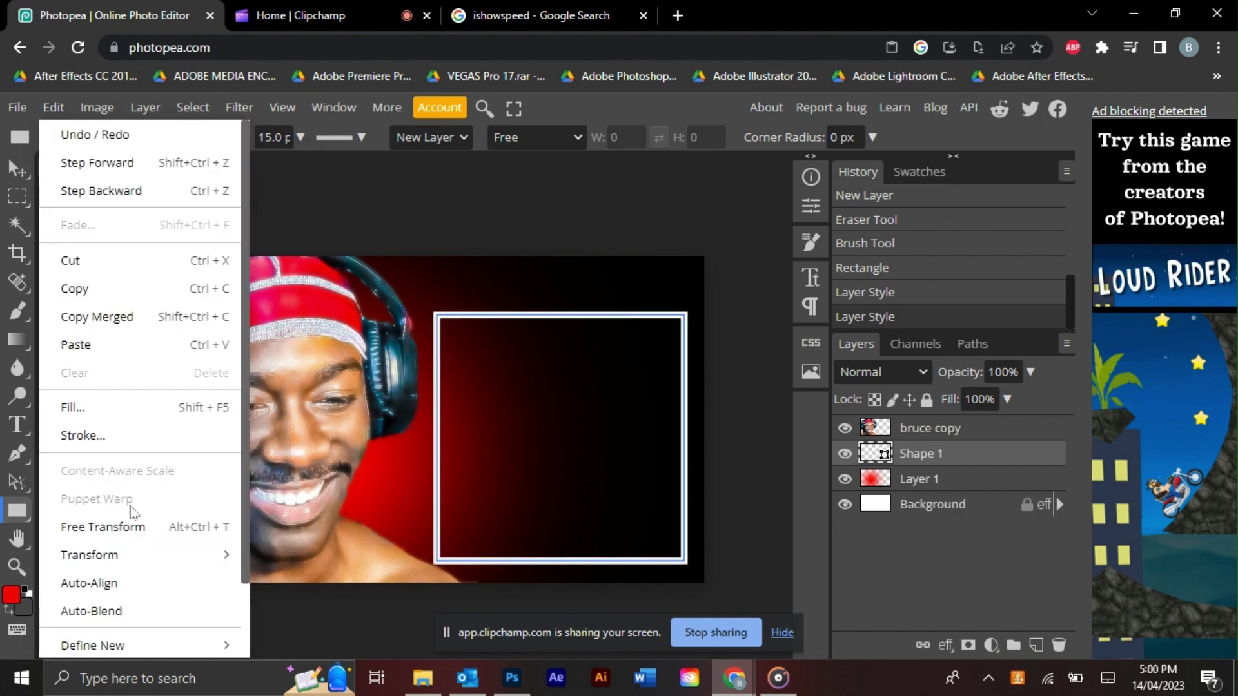
{"action": "left_click", "coordinate": [131, 527]}
{"action": "left_click_drag", "start_coordinate": [559, 316], "coordinate": [559, 300]}
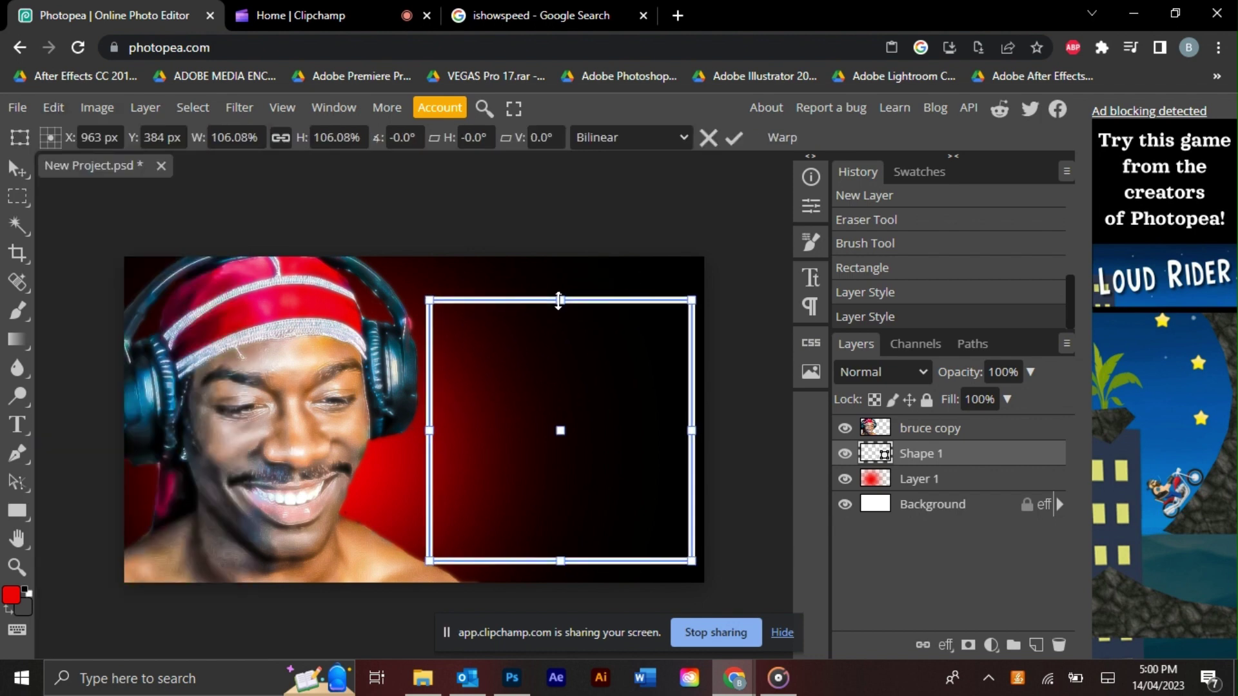
{"action": "left_click_drag", "start_coordinate": [530, 370], "coordinate": [510, 365]}
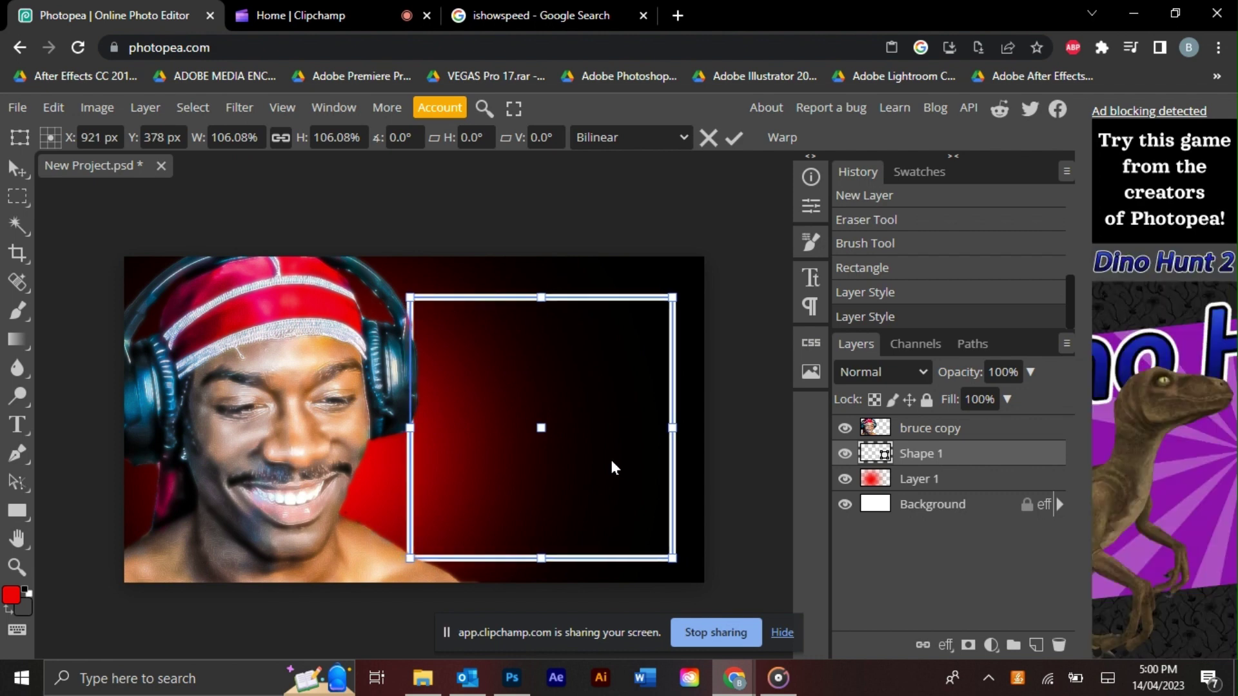
{"action": "left_click_drag", "start_coordinate": [571, 298], "coordinate": [572, 318]}
{"action": "left_click_drag", "start_coordinate": [588, 380], "coordinate": [588, 361]}
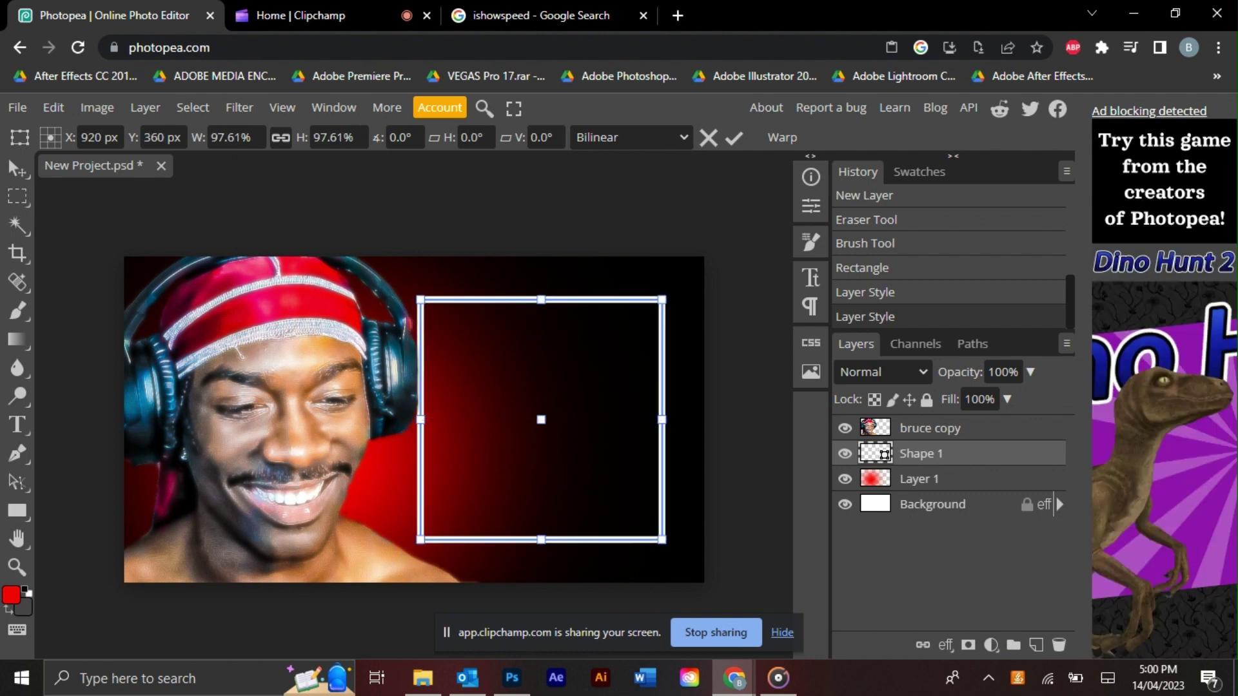
{"action": "left_click_drag", "start_coordinate": [578, 556], "coordinate": [590, 552]}
{"action": "left_click_drag", "start_coordinate": [653, 298], "coordinate": [665, 290]}
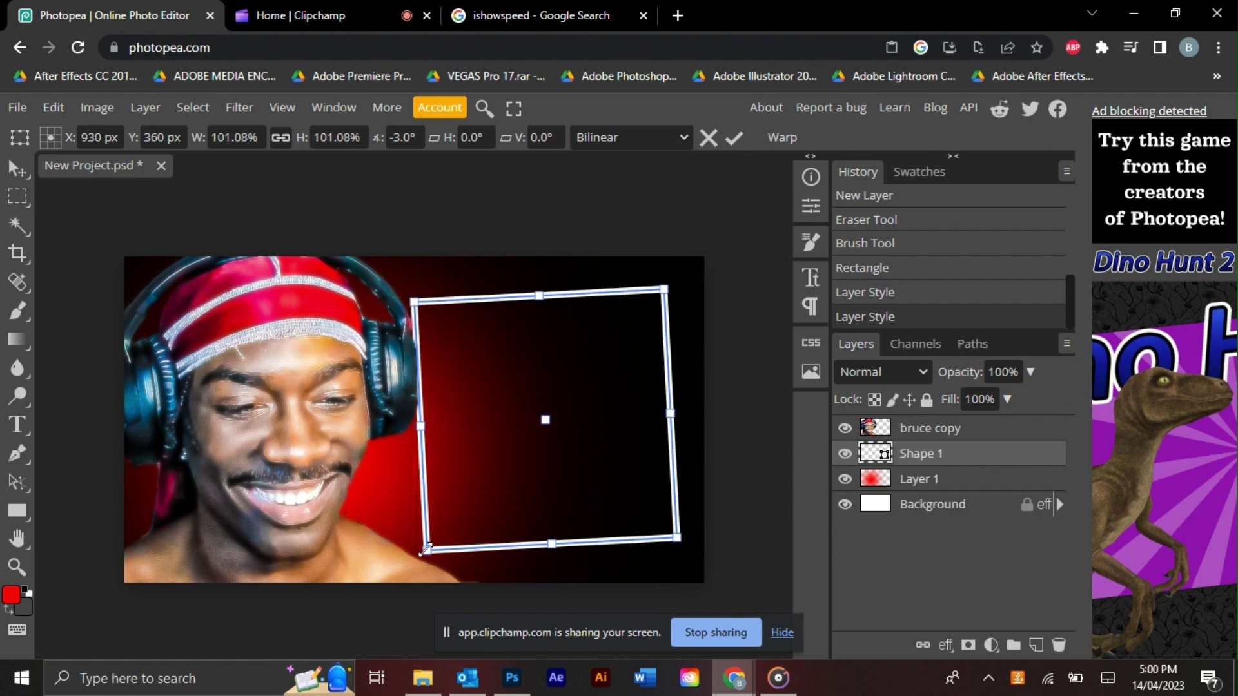
{"action": "left_click_drag", "start_coordinate": [425, 550], "coordinate": [419, 558]}
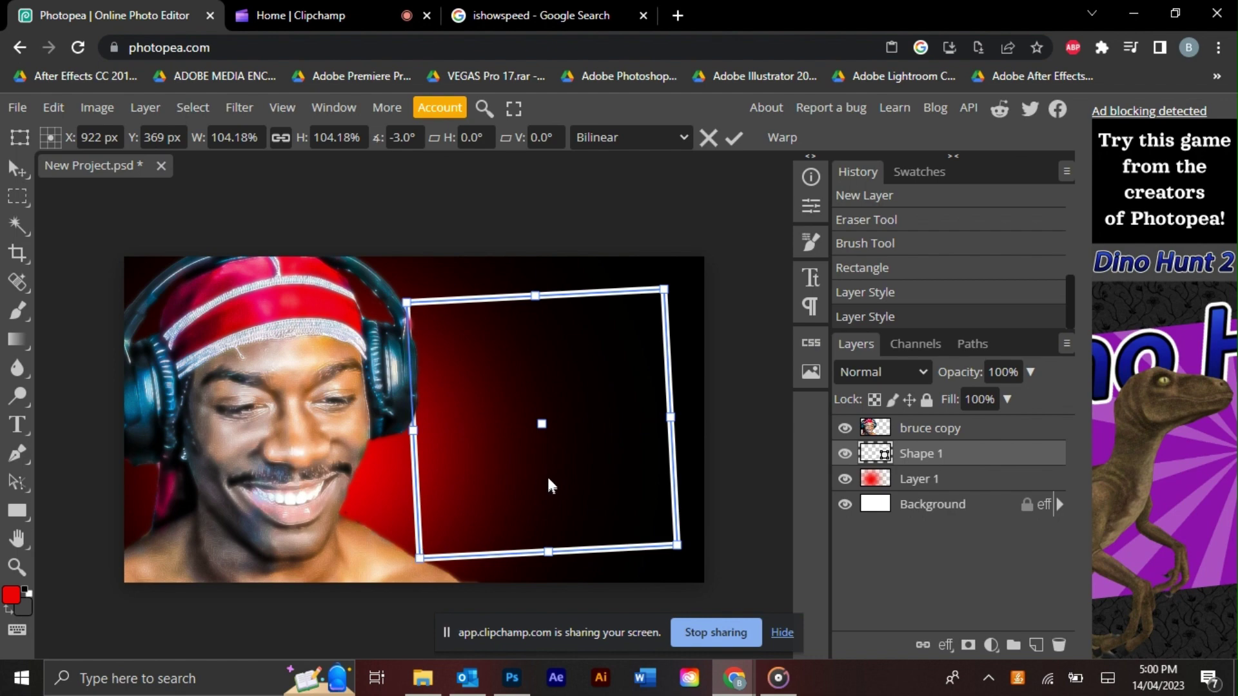
{"action": "left_click_drag", "start_coordinate": [548, 479], "coordinate": [553, 477]}
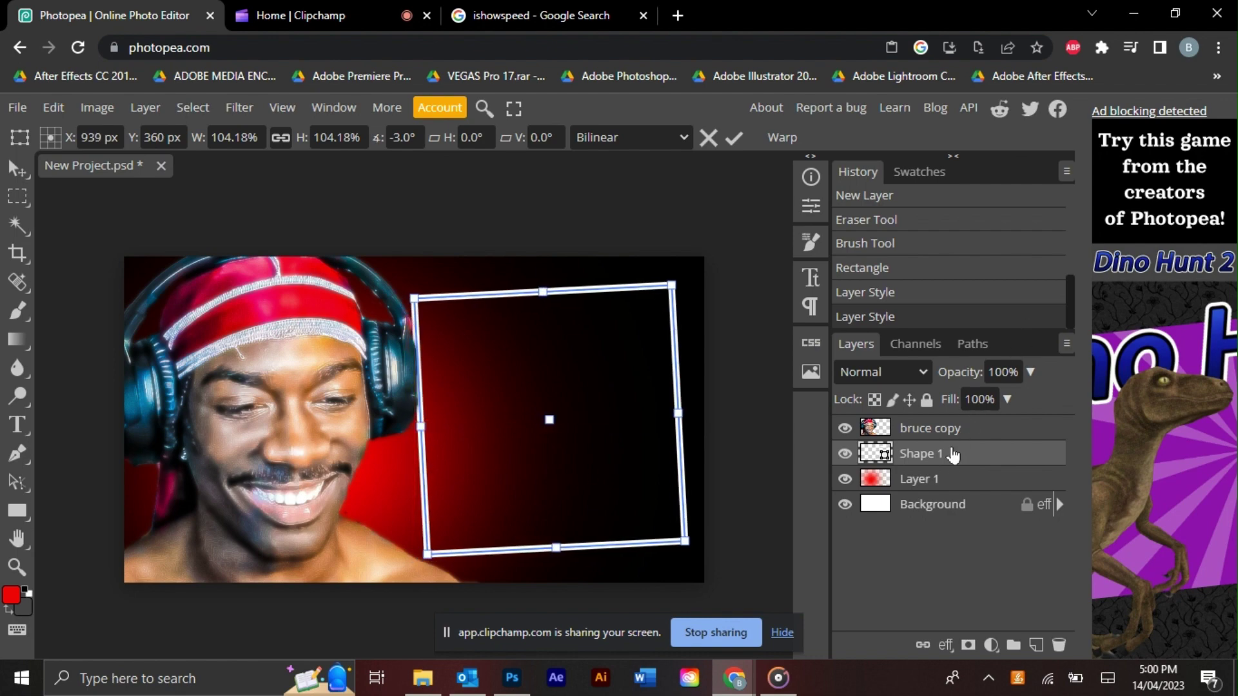
{"action": "key", "text": "Return"}
Place the ishowspeed-3 image above the frame shape and try clipping it to the shape.
{"action": "key", "text": "alt+Tab"}
{"action": "left_click_drag", "start_coordinate": [735, 254], "coordinate": [350, 483]}
{"action": "right_click", "coordinate": [923, 459]}
{"action": "left_click", "coordinate": [838, 511]}
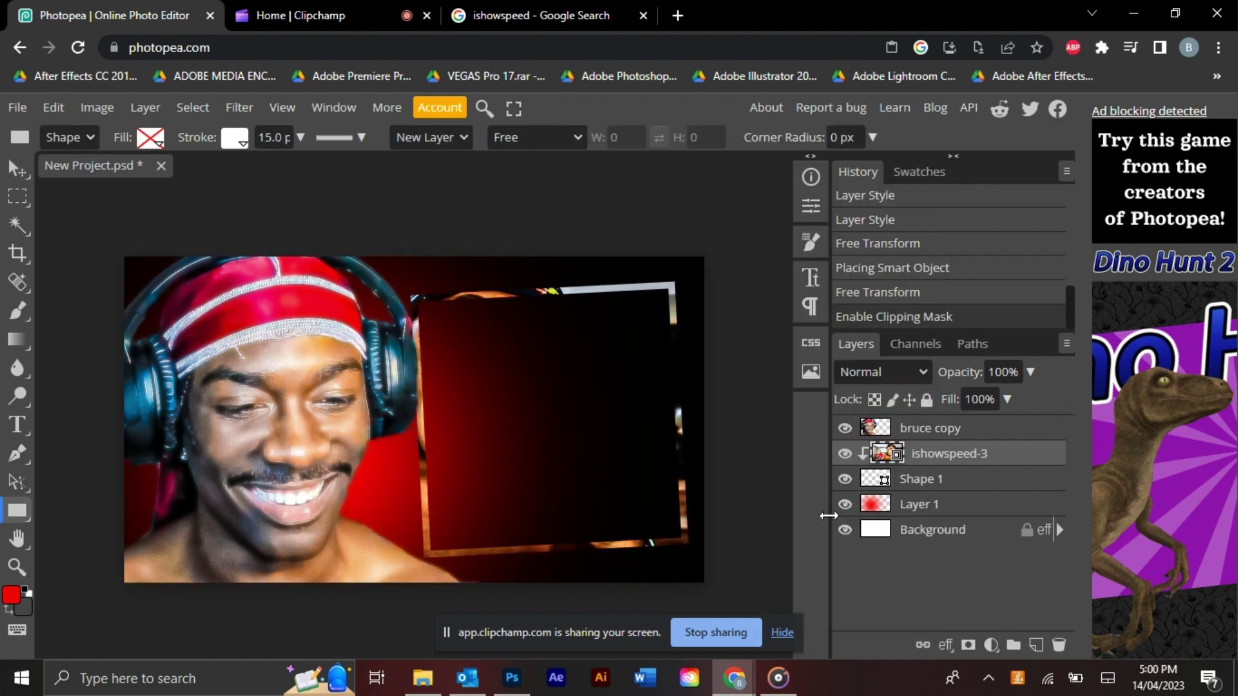
Delete the clipped ishowspeed-3 image and undo the deletion of the white frame shape.
{"action": "key", "text": "Delete"}
{"action": "key", "text": "Delete"}
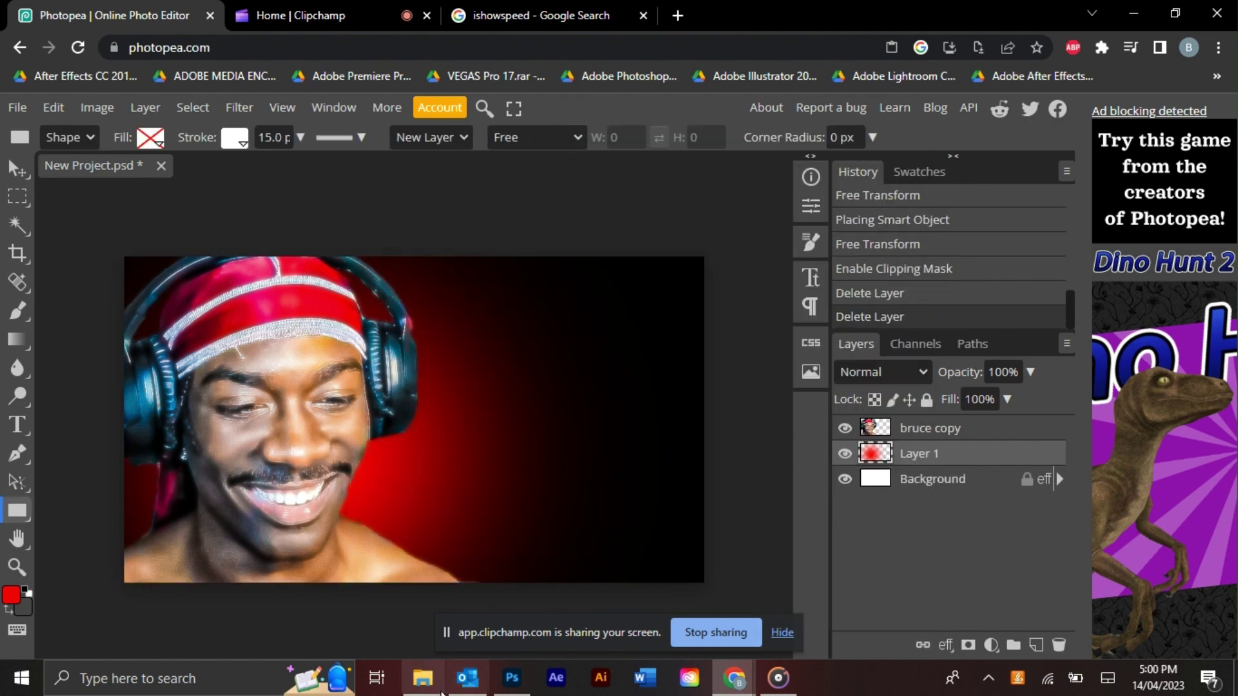
{"action": "left_click", "coordinate": [53, 107]}
{"action": "left_click", "coordinate": [90, 130]}
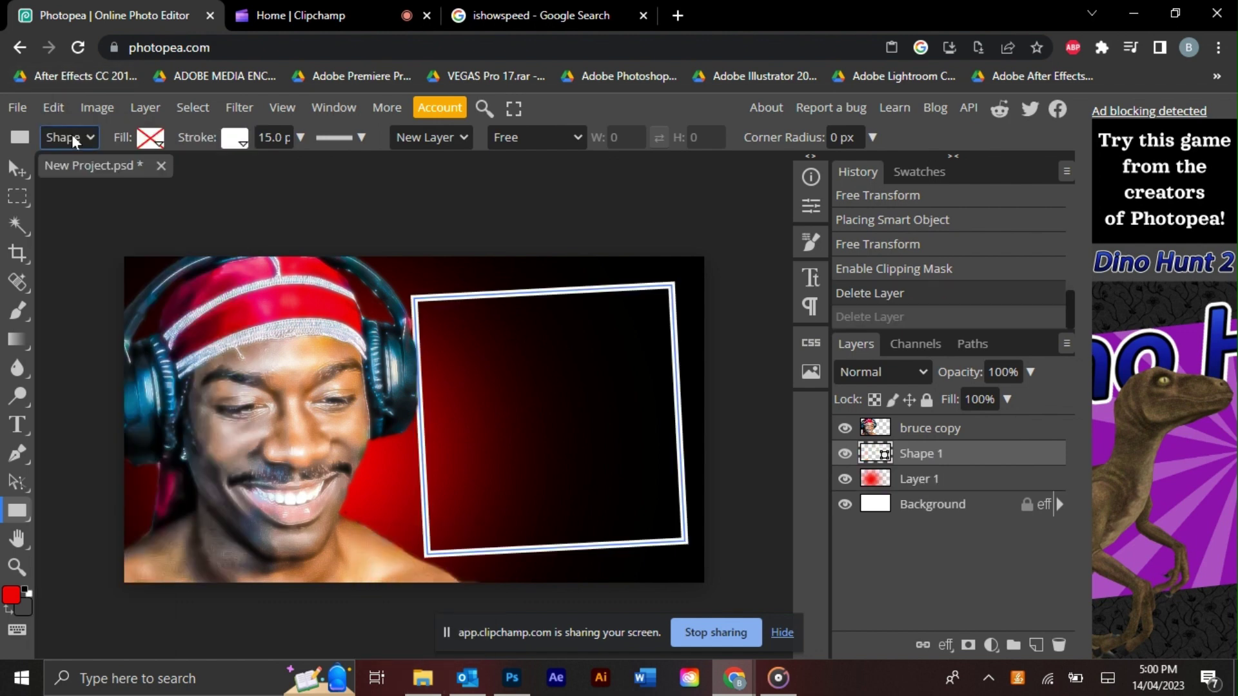
Place the ishowspeed-3 image beneath the frame, scaled to about 55% and centred at about X 834 px, Y 360 px.
{"action": "left_click", "coordinate": [940, 477]}
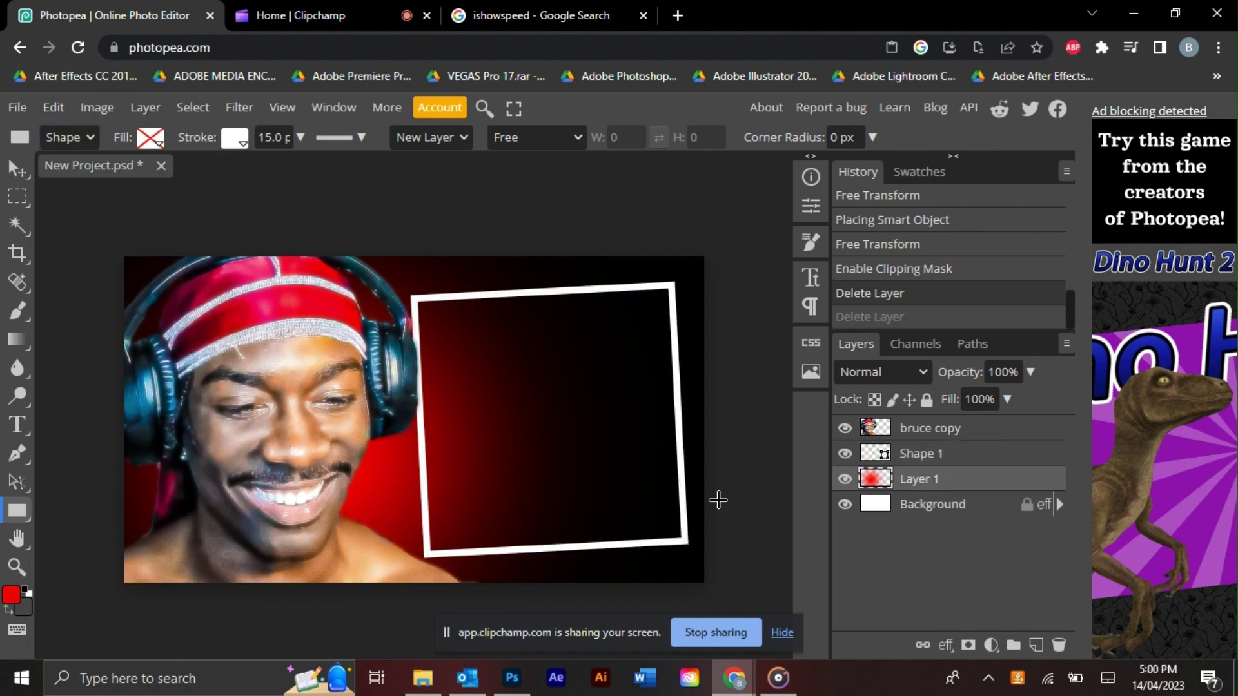
{"action": "left_click", "coordinate": [422, 677]}
{"action": "left_click_drag", "start_coordinate": [735, 254], "coordinate": [430, 380]}
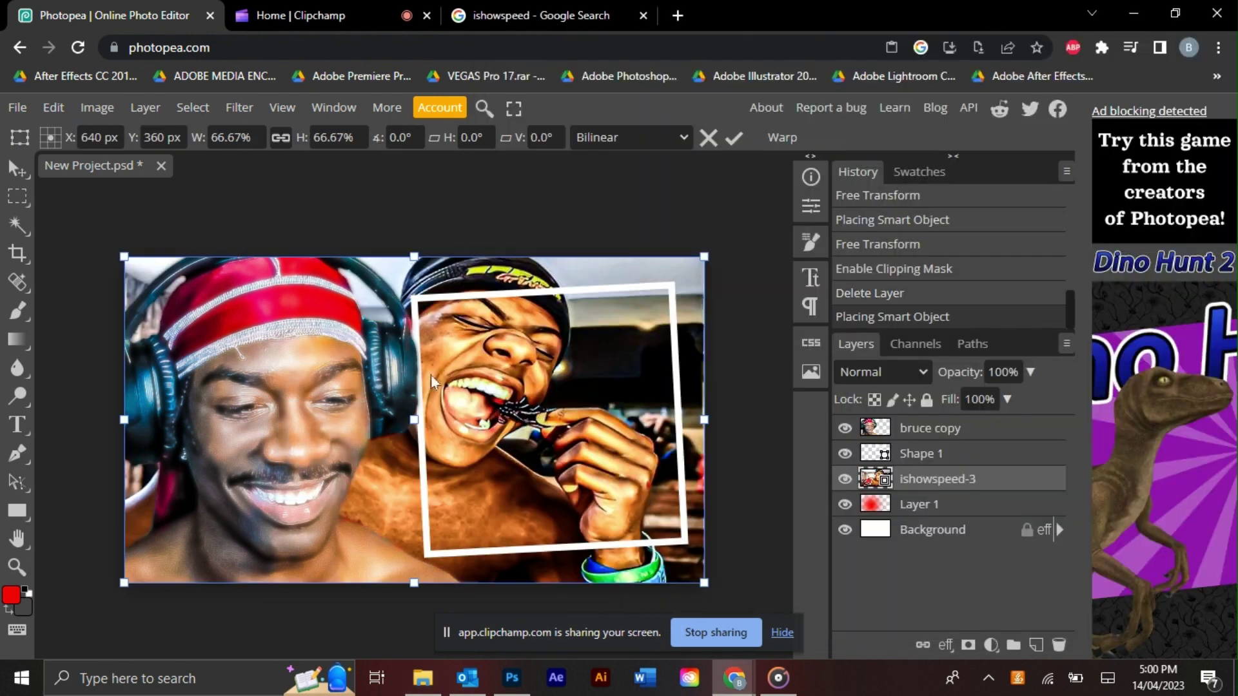
{"action": "left_click_drag", "start_coordinate": [421, 257], "coordinate": [421, 412]}
{"action": "left_click_drag", "start_coordinate": [428, 541], "coordinate": [512, 459]}
{"action": "left_click_drag", "start_coordinate": [497, 500], "coordinate": [501, 566]}
{"action": "left_click_drag", "start_coordinate": [567, 498], "coordinate": [571, 486]}
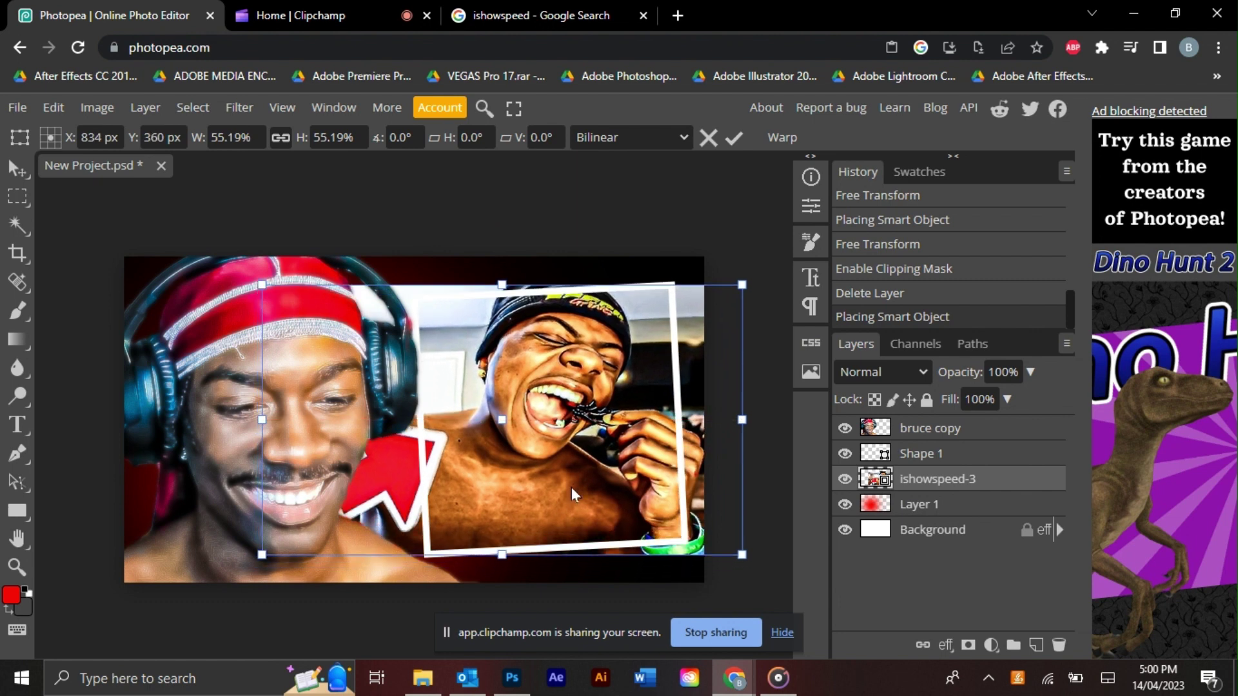
Set the Eraser Tool to a 176 px brush and rasterize the ishowspeed-3 layer for erasing.
{"action": "left_click", "coordinate": [14, 318]}
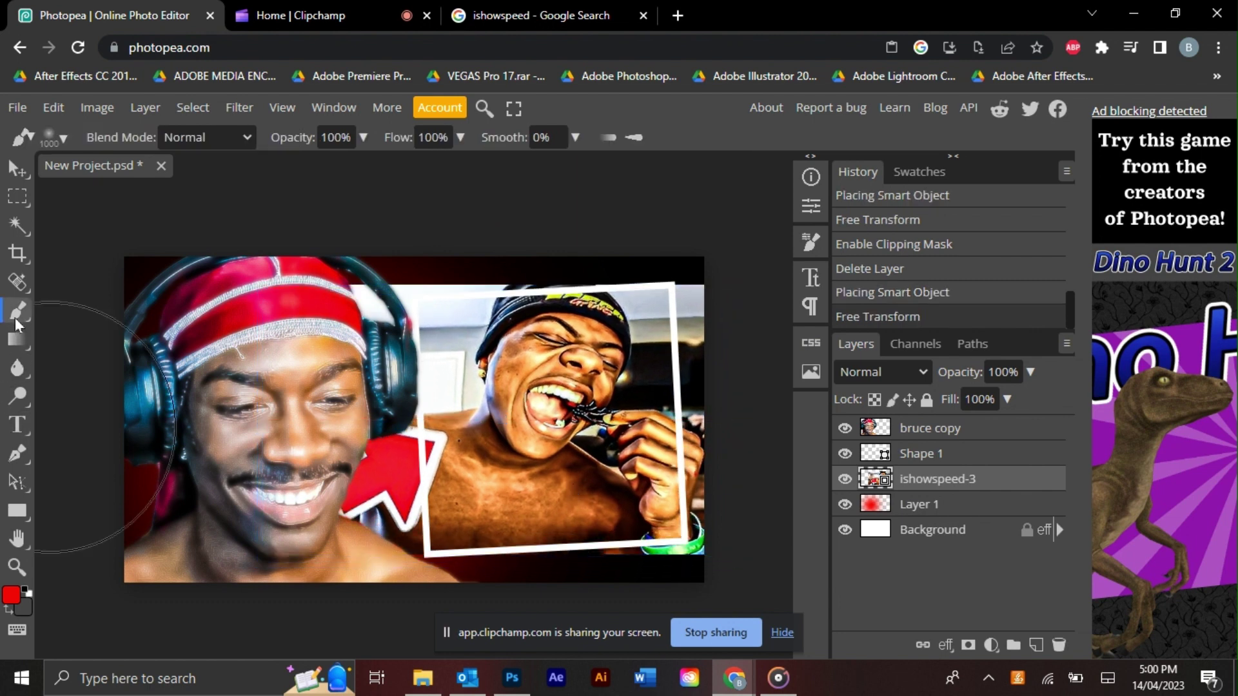
{"action": "right_click", "coordinate": [14, 318]}
{"action": "left_click", "coordinate": [70, 424]}
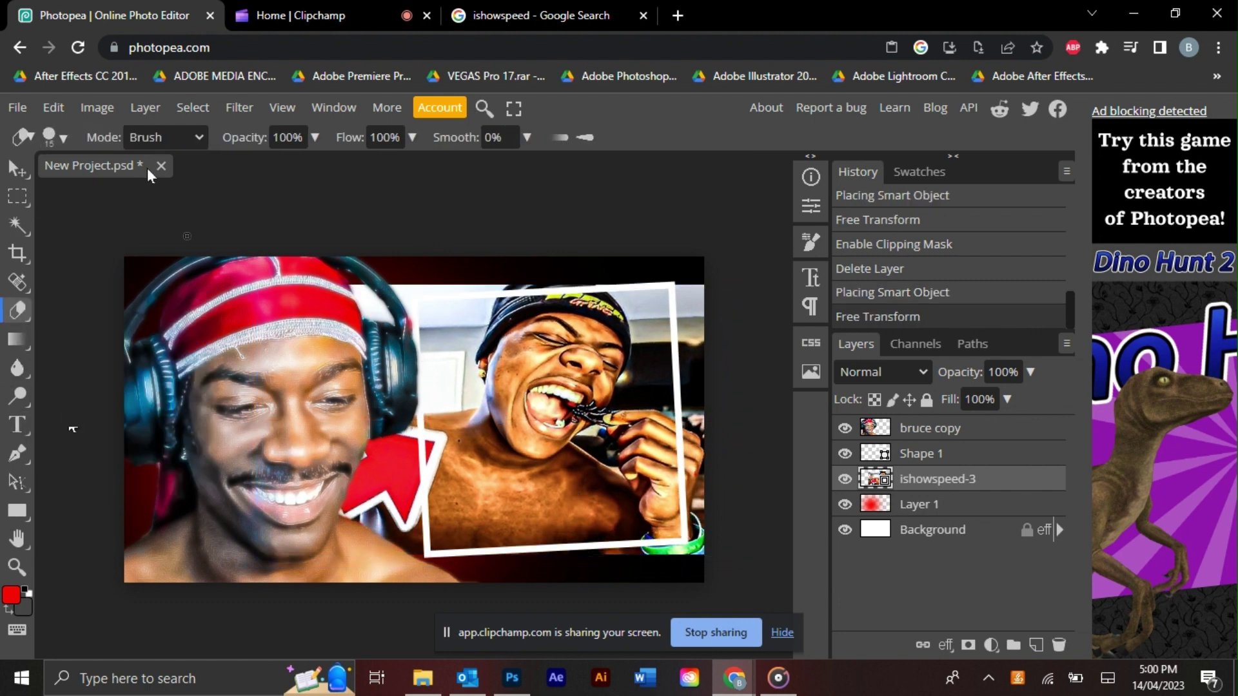
{"action": "left_click", "coordinate": [67, 139]}
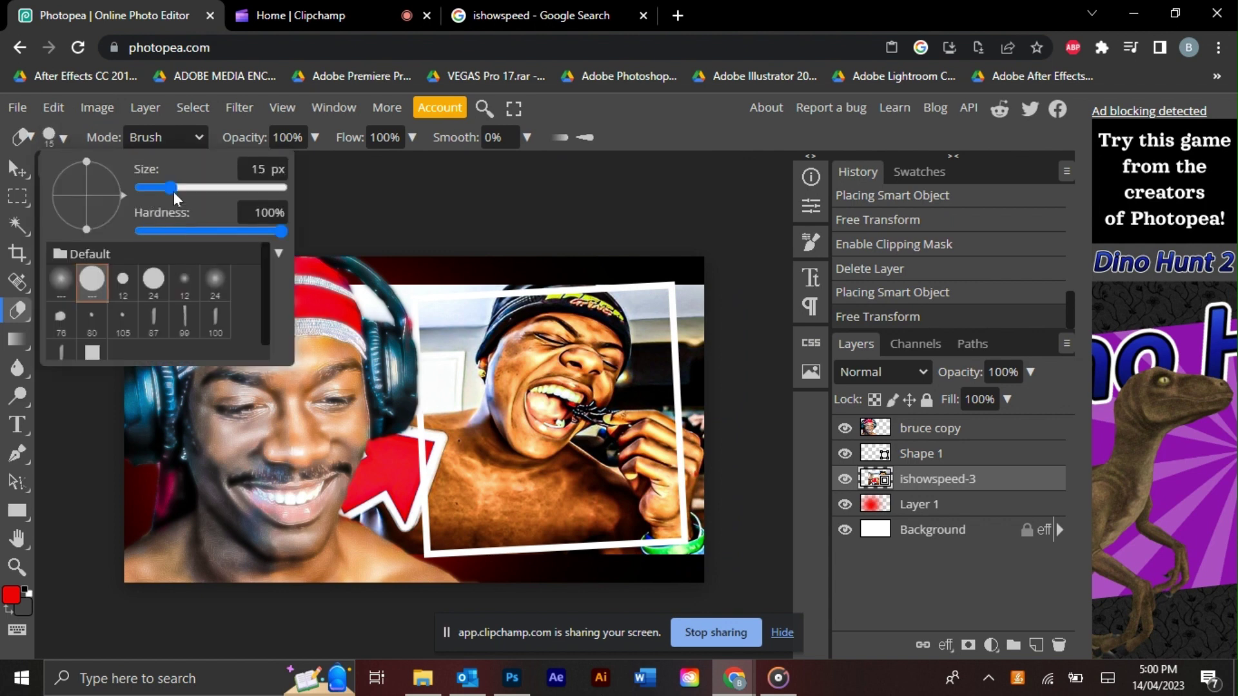
{"action": "left_click", "coordinate": [343, 420]}
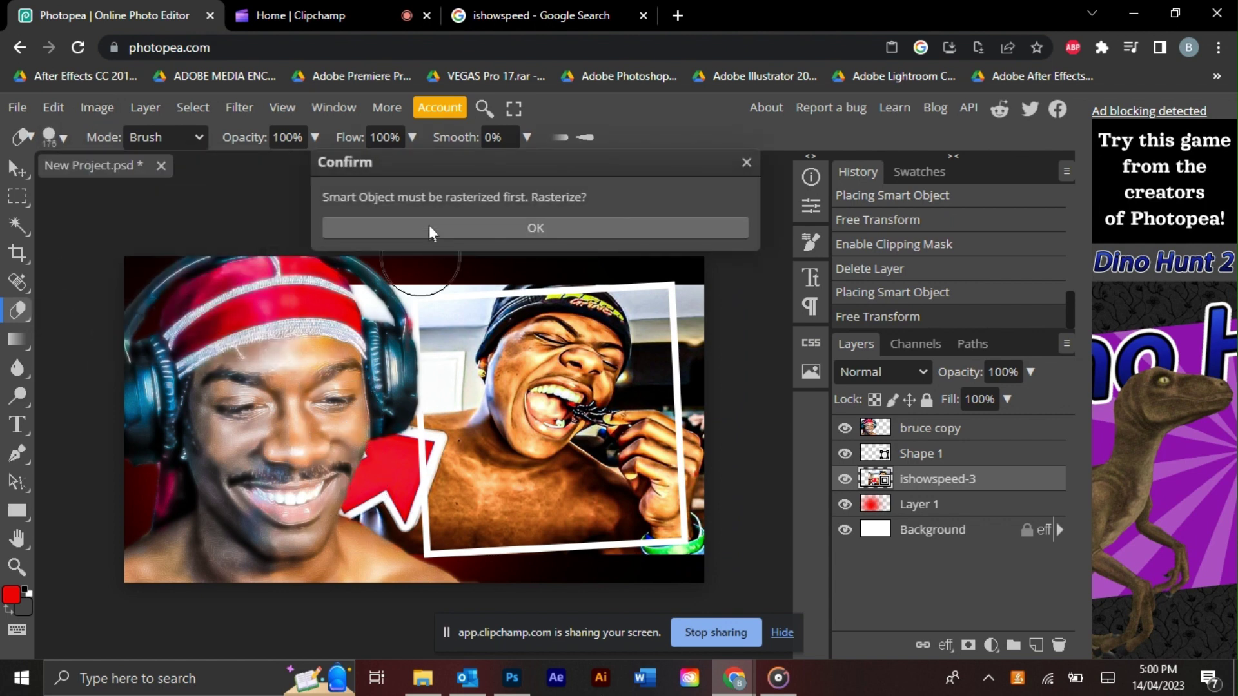
{"action": "left_click", "coordinate": [428, 225]}
Erase all parts of the ishowspeed-3 photo that lie outside the white frame.
{"action": "mouse_move", "coordinate": [345, 509]}
{"action": "left_mouse_down"}
{"action": "mouse_move", "coordinate": [351, 454]}
{"action": "mouse_move", "coordinate": [382, 536]}
{"action": "left_mouse_up"}
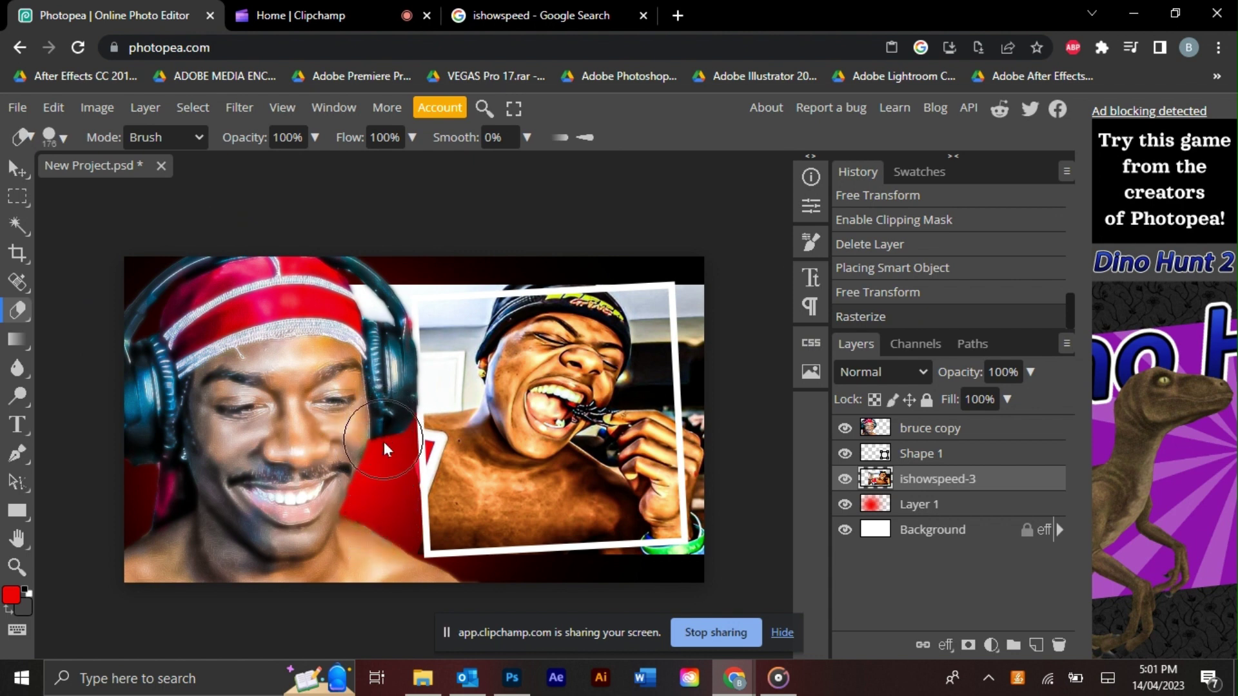
{"action": "mouse_move", "coordinate": [381, 509]}
{"action": "left_mouse_down"}
{"action": "mouse_move", "coordinate": [386, 557]}
{"action": "mouse_move", "coordinate": [367, 500]}
{"action": "mouse_move", "coordinate": [365, 457]}
{"action": "mouse_move", "coordinate": [380, 433]}
{"action": "mouse_move", "coordinate": [353, 272]}
{"action": "left_mouse_up"}
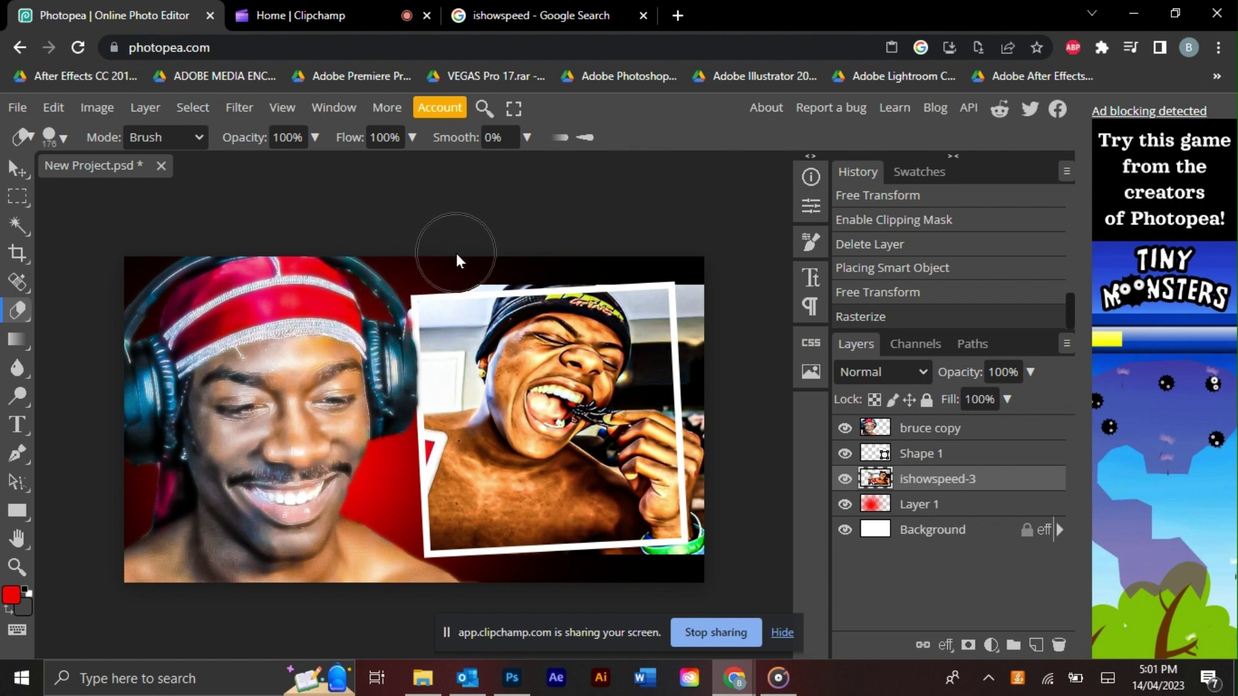
{"action": "left_click_drag", "start_coordinate": [552, 247], "coordinate": [552, 247]}
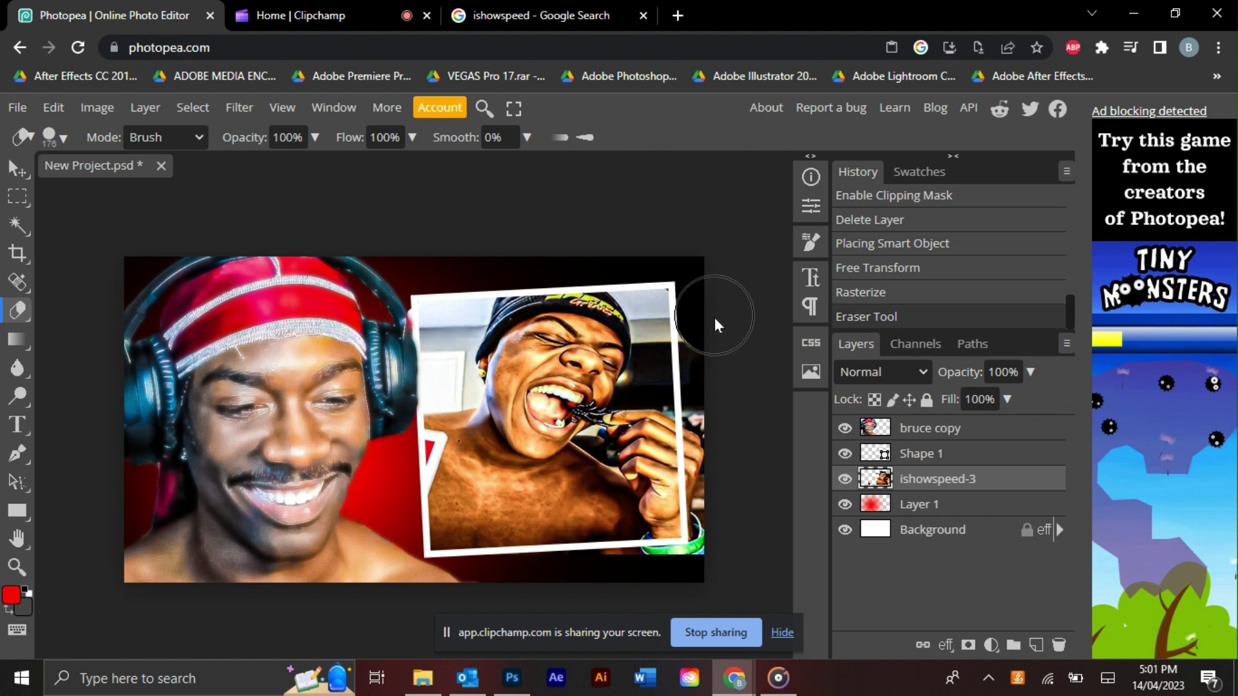
{"action": "left_click_drag", "start_coordinate": [714, 318], "coordinate": [720, 358]}
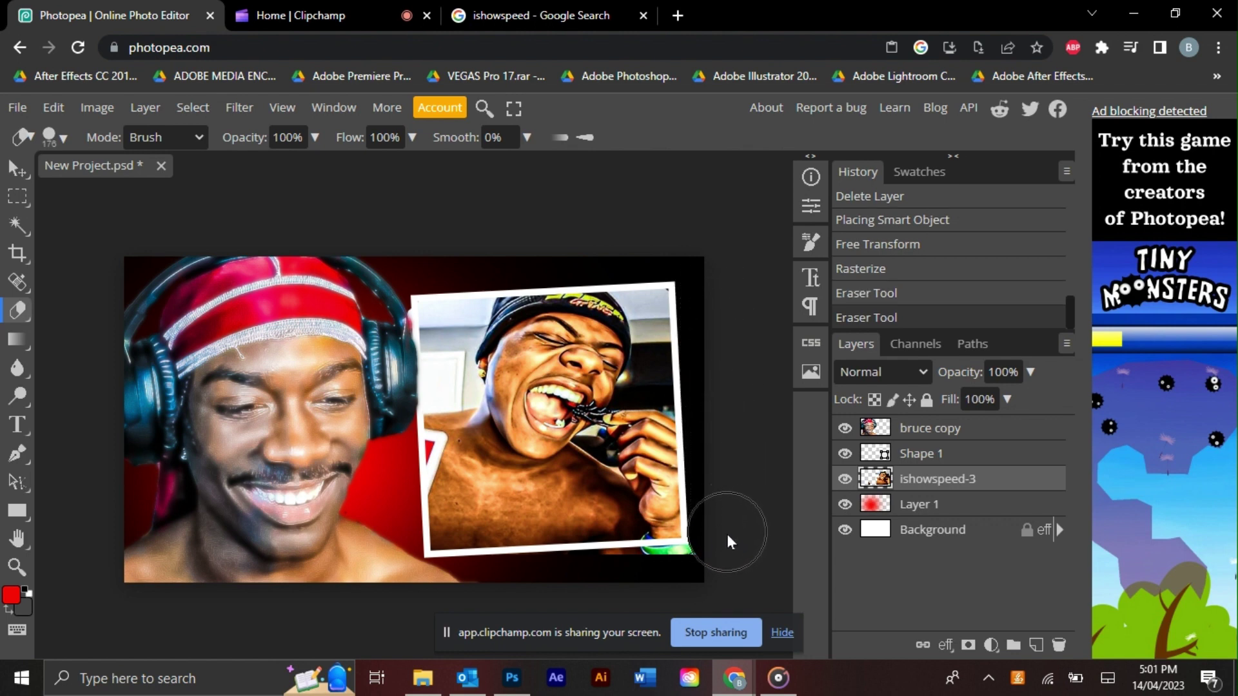
{"action": "left_click_drag", "start_coordinate": [717, 411], "coordinate": [702, 490]}
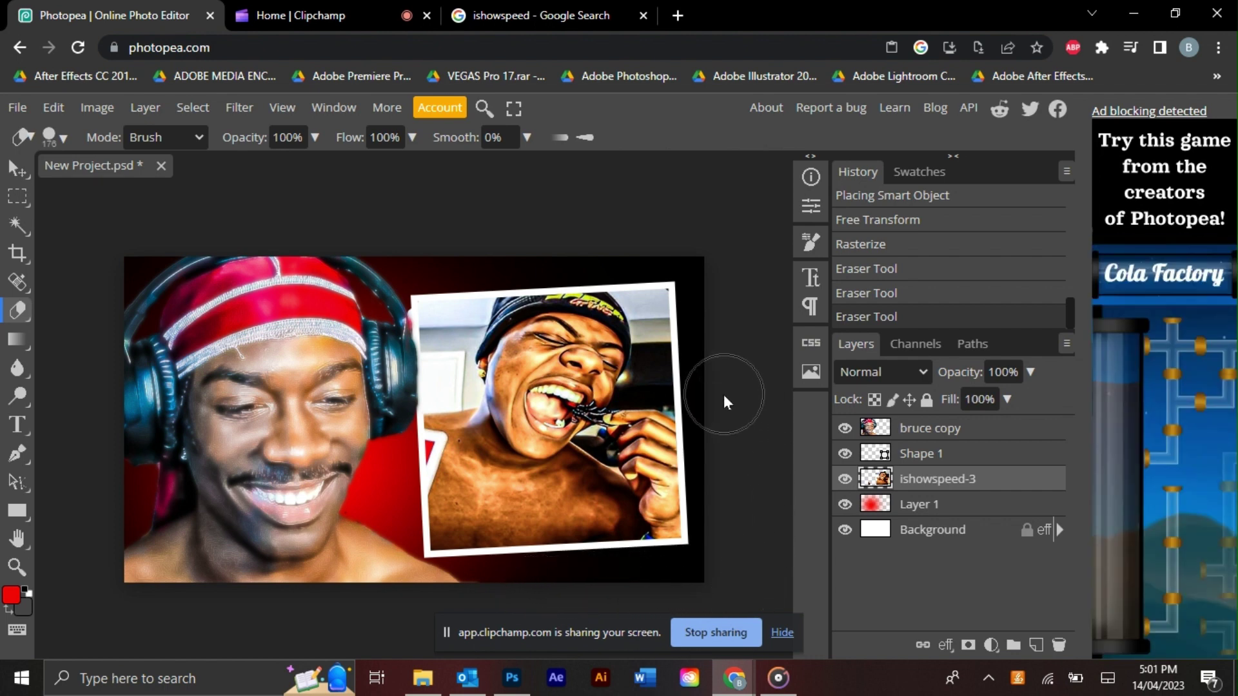
{"action": "left_click_drag", "start_coordinate": [722, 412], "coordinate": [698, 365]}
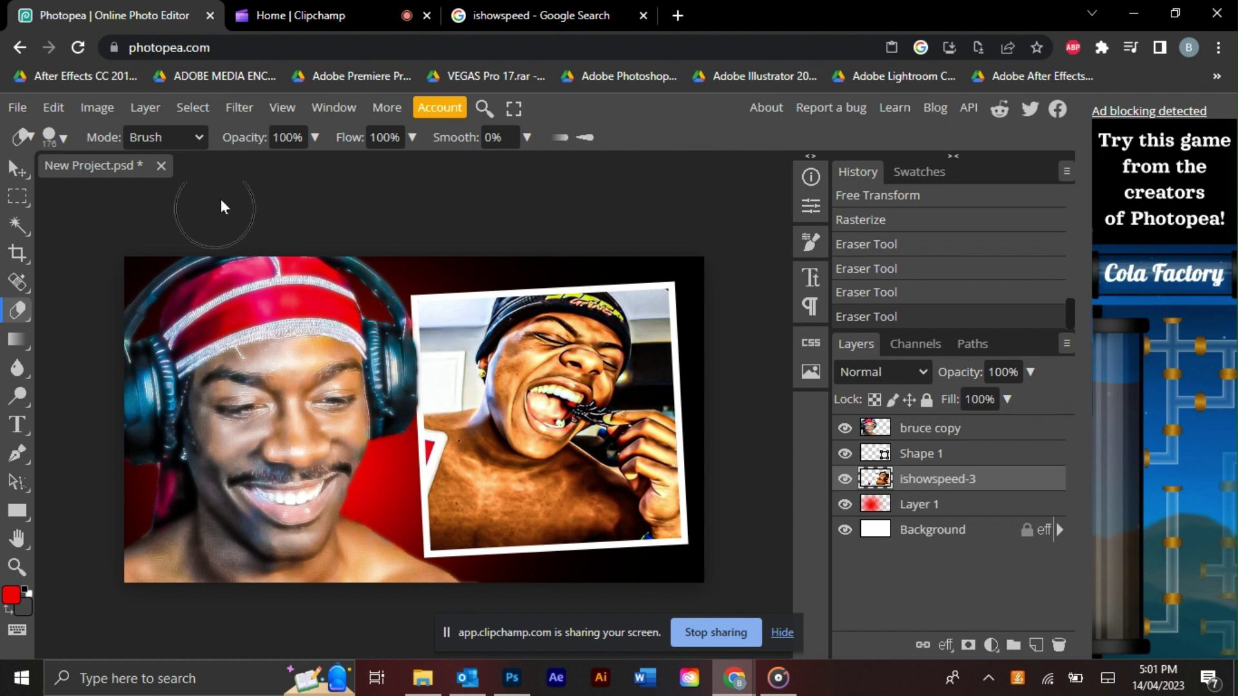
{"action": "left_click_drag", "start_coordinate": [310, 519], "coordinate": [459, 590]}
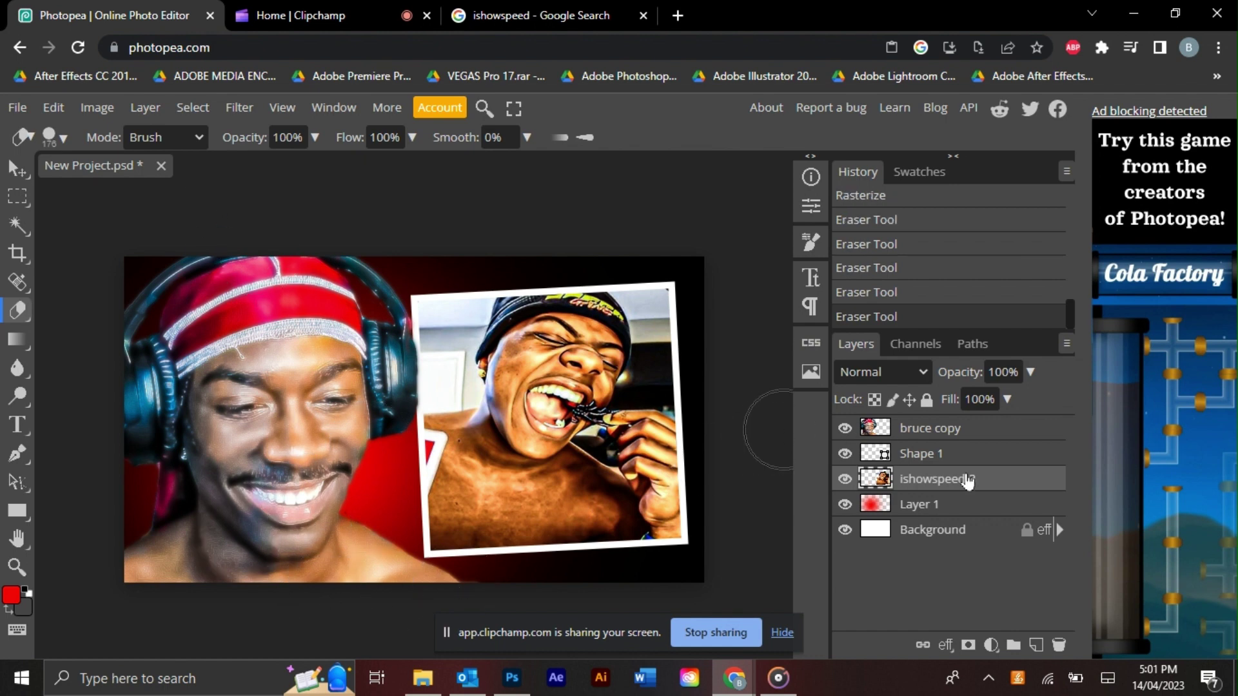
Free-transform the ishowspeed-3 photo slightly larger and shift it so the red arrow is hidden and the frame stays filled.
{"action": "left_click", "coordinate": [54, 107]}
{"action": "left_click", "coordinate": [103, 526]}
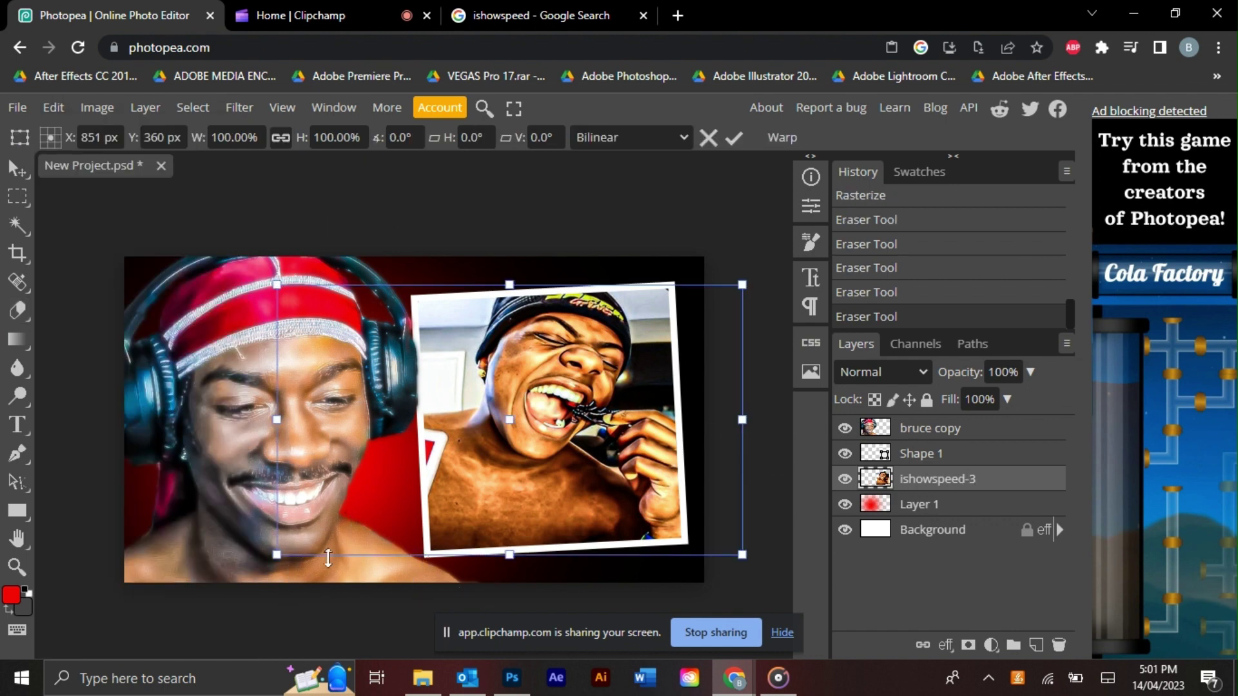
{"action": "left_click_drag", "start_coordinate": [257, 558], "coordinate": [249, 582]}
{"action": "left_click_drag", "start_coordinate": [380, 489], "coordinate": [364, 489]}
{"action": "key", "text": "Return"}
Erase the enlarged photo's overhang below, beside and above the white frame.
{"action": "key", "text": "e"}
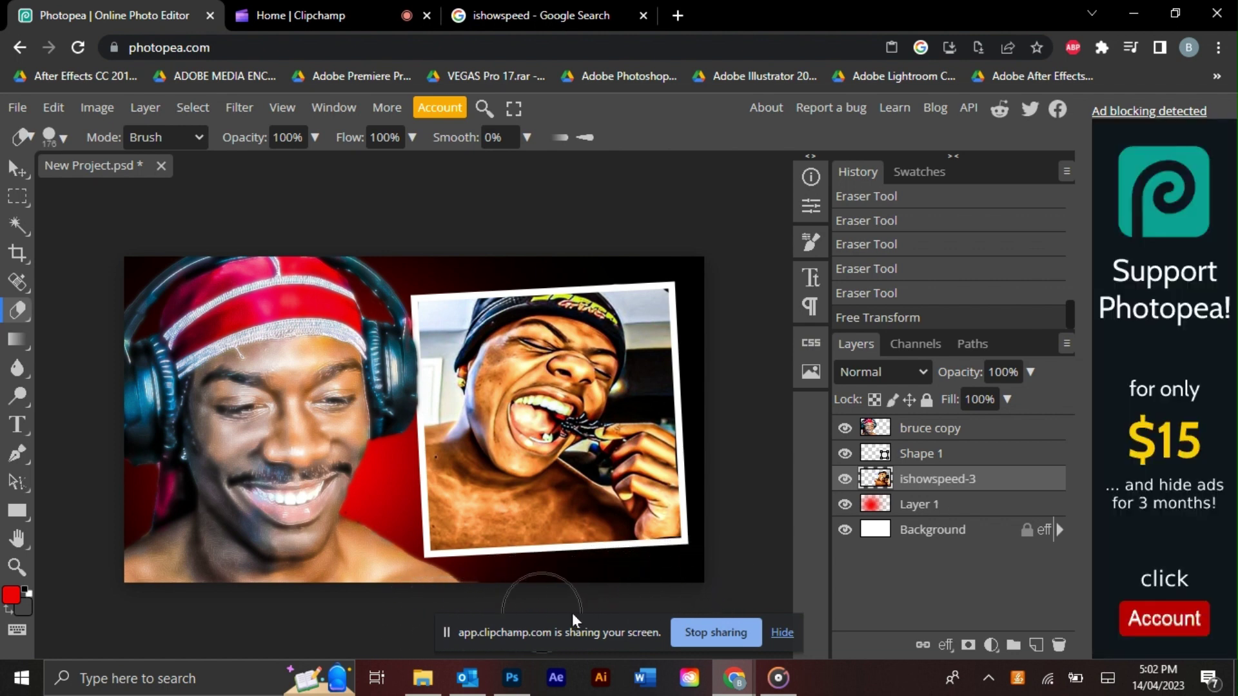
{"action": "left_click_drag", "start_coordinate": [571, 613], "coordinate": [753, 536]}
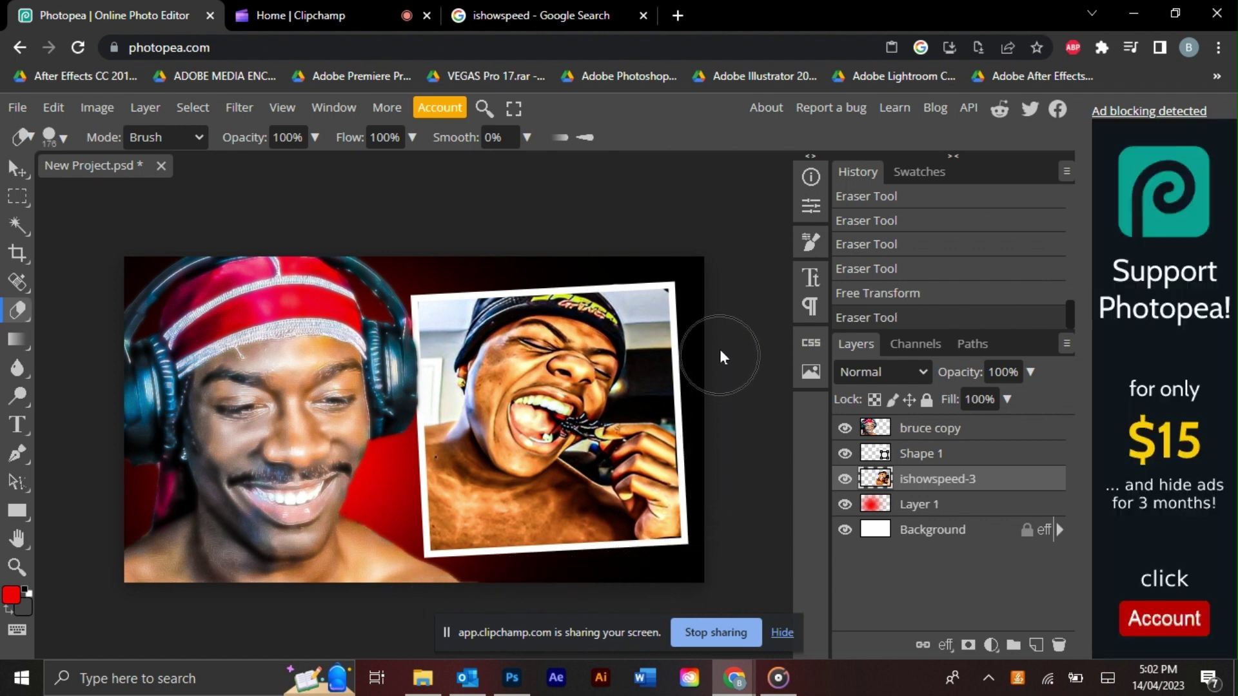
{"action": "left_click_drag", "start_coordinate": [720, 352], "coordinate": [718, 266]}
{"action": "left_click_drag", "start_coordinate": [647, 230], "coordinate": [445, 232]}
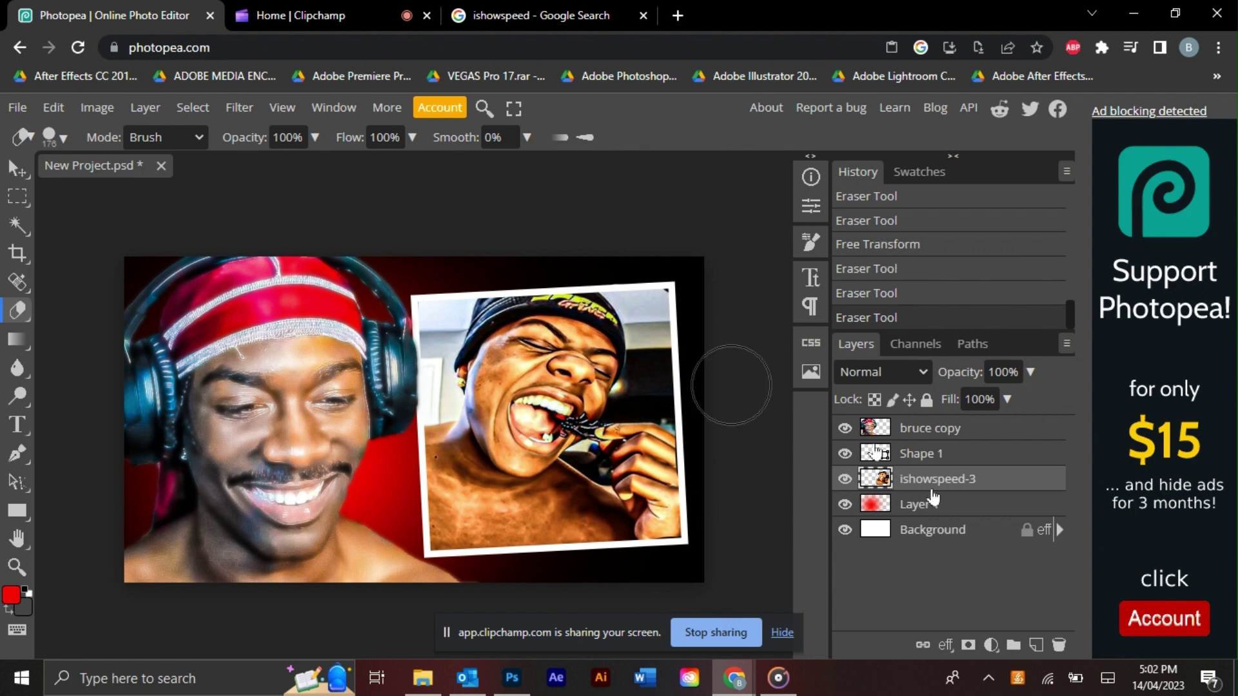
Duplicate the ishowspeed-3 layer and apply a 7.2 px Gaussian Blur to the copy.
{"action": "key", "text": "ctrl+j"}
{"action": "left_click", "coordinate": [239, 107]}
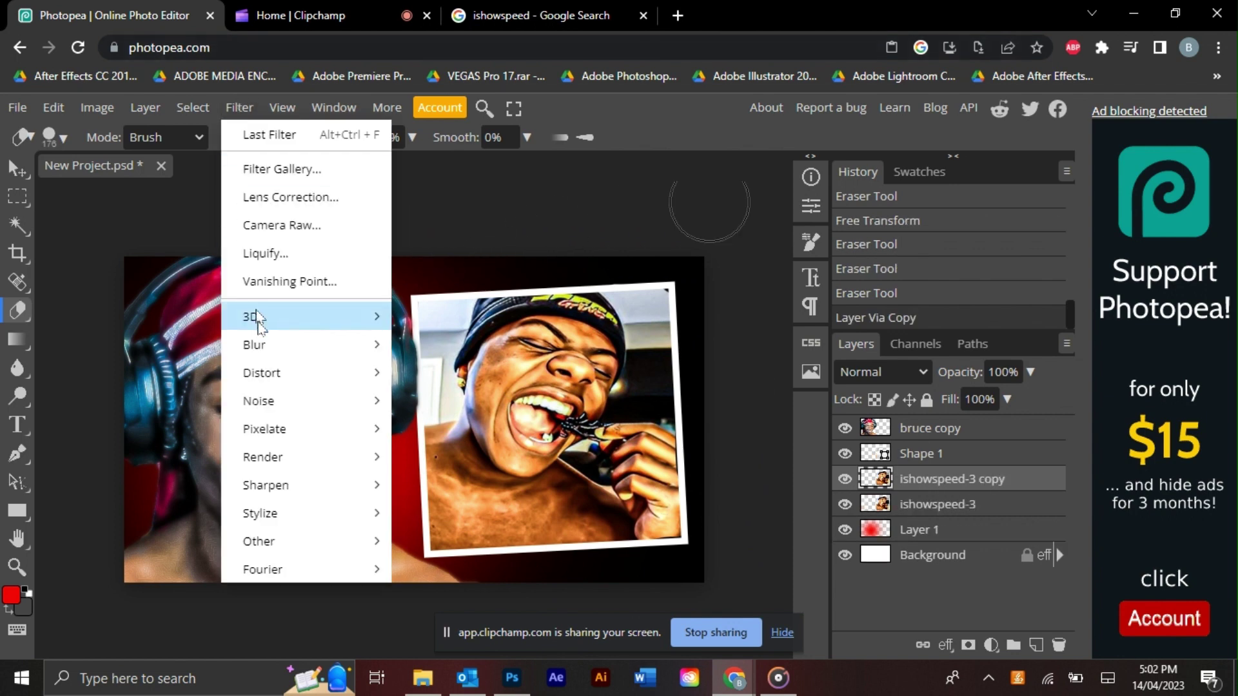
{"action": "mouse_move", "coordinate": [258, 344]}
{"action": "left_click", "coordinate": [445, 474]}
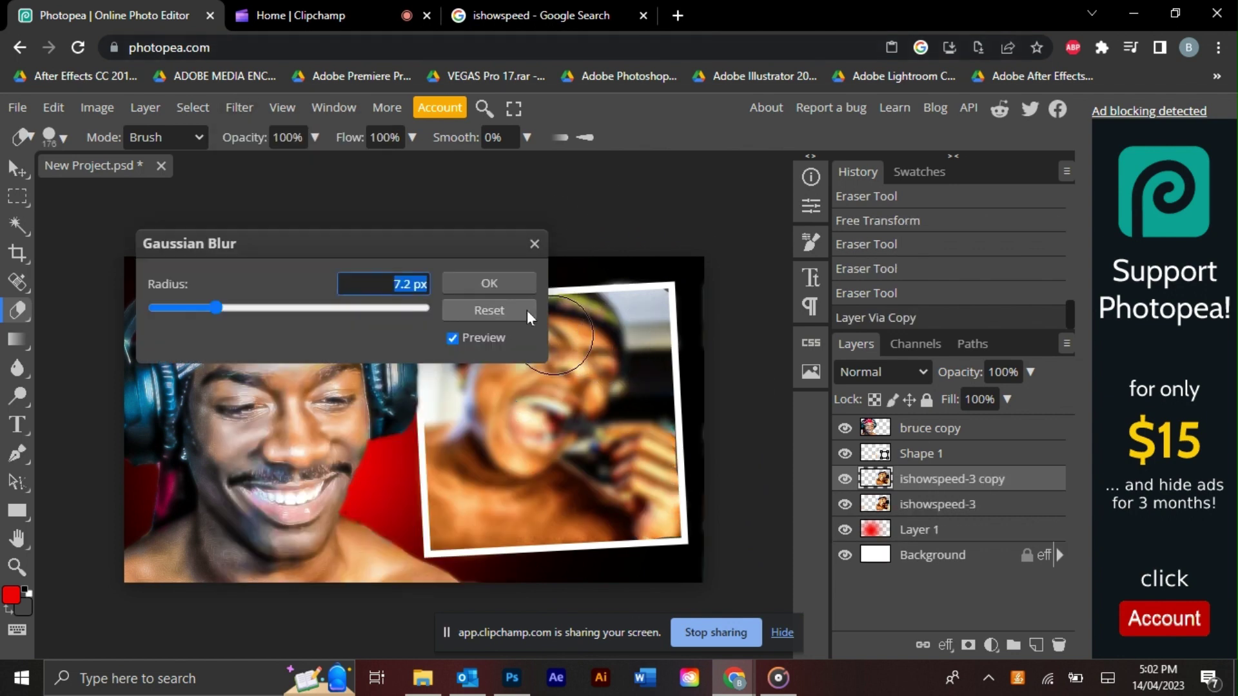
{"action": "left_click", "coordinate": [493, 281]}
Blend the blurred copy as Lighter Color with reduced opacity and merge it with the ishowspeed-3 layer.
{"action": "left_click", "coordinate": [911, 374]}
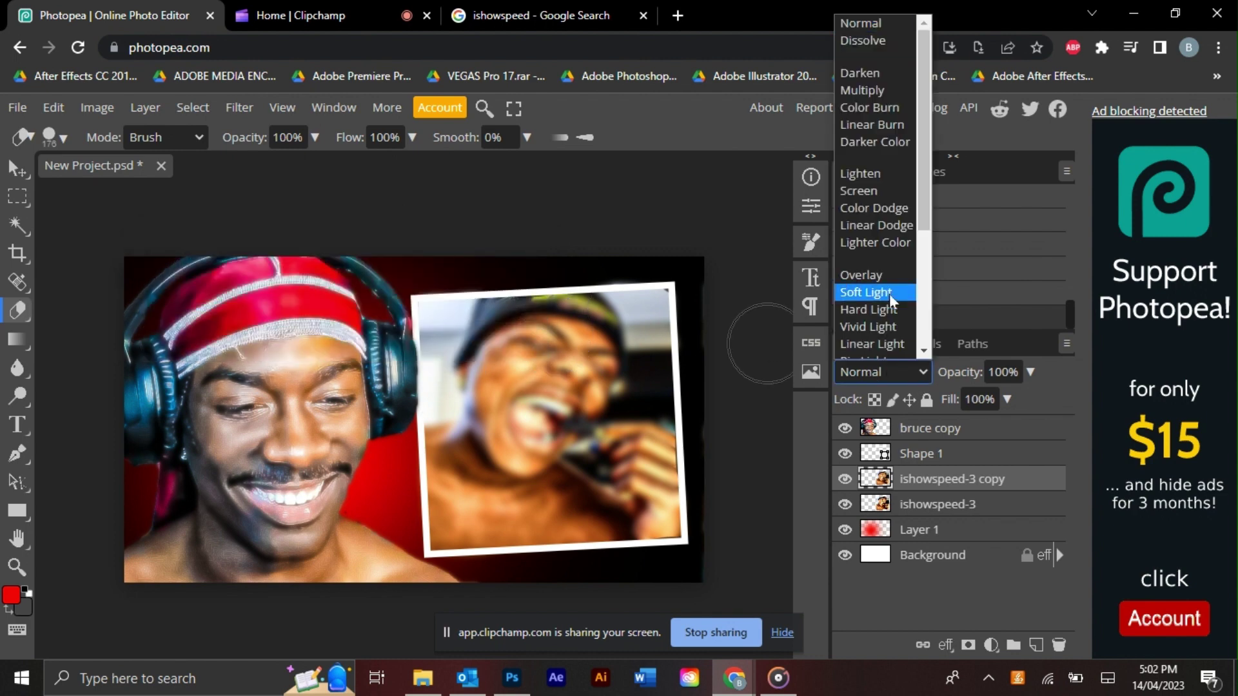
{"action": "left_click", "coordinate": [869, 243]}
{"action": "left_click", "coordinate": [1029, 370]}
{"action": "left_click_drag", "start_coordinate": [1012, 399], "coordinate": [1007, 399]}
{"action": "right_click", "coordinate": [936, 513]}
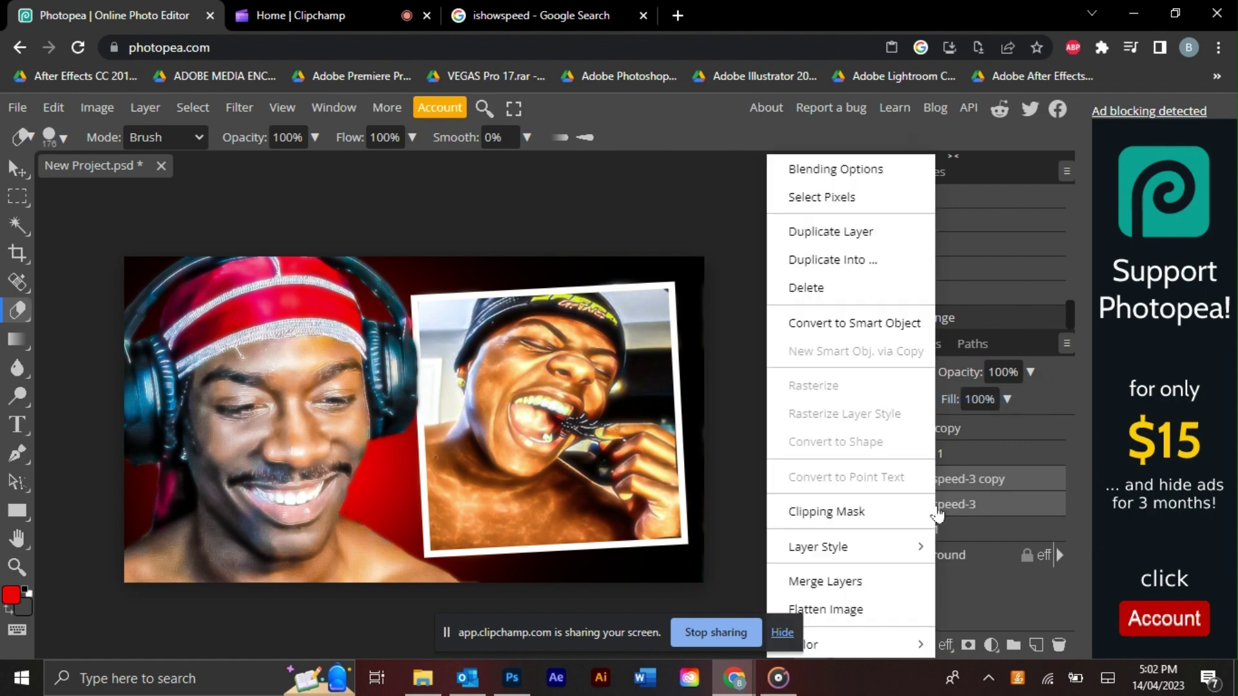
{"action": "left_click", "coordinate": [853, 581]}
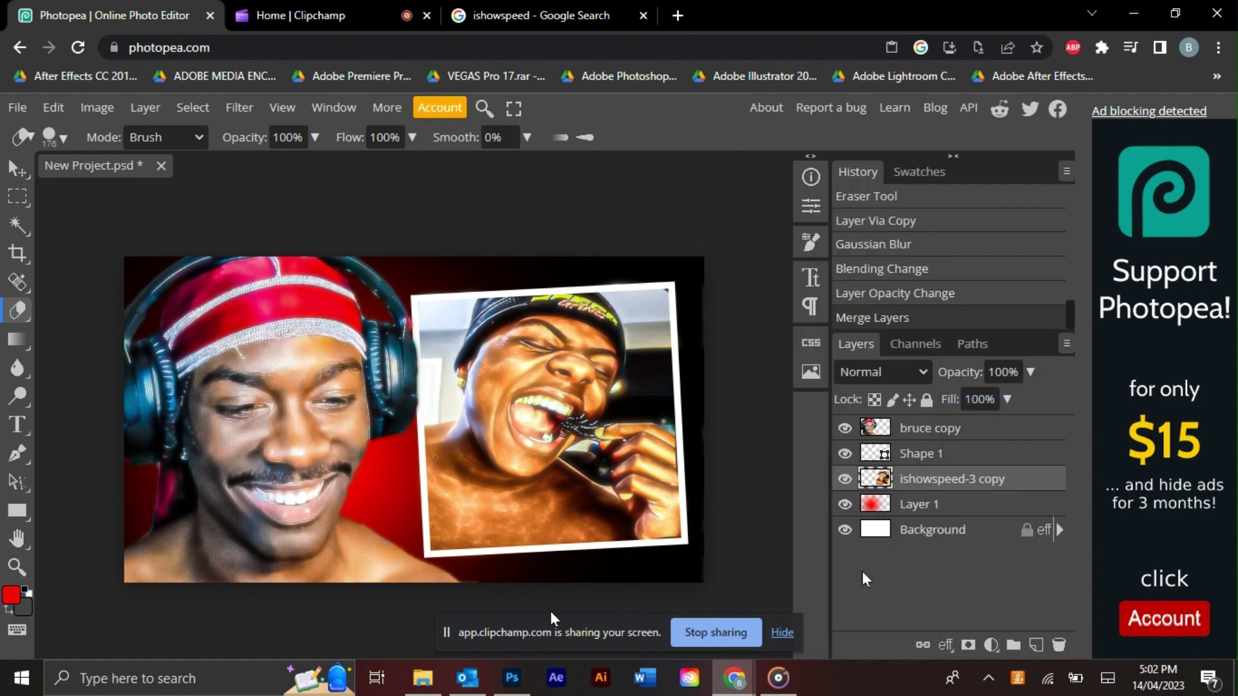
Place the Layer 11 Reddit logo from the Downloads folder and move its layer above Shape 1.
{"action": "left_click", "coordinate": [422, 677]}
{"action": "left_click_drag", "start_coordinate": [824, 253], "coordinate": [363, 342]}
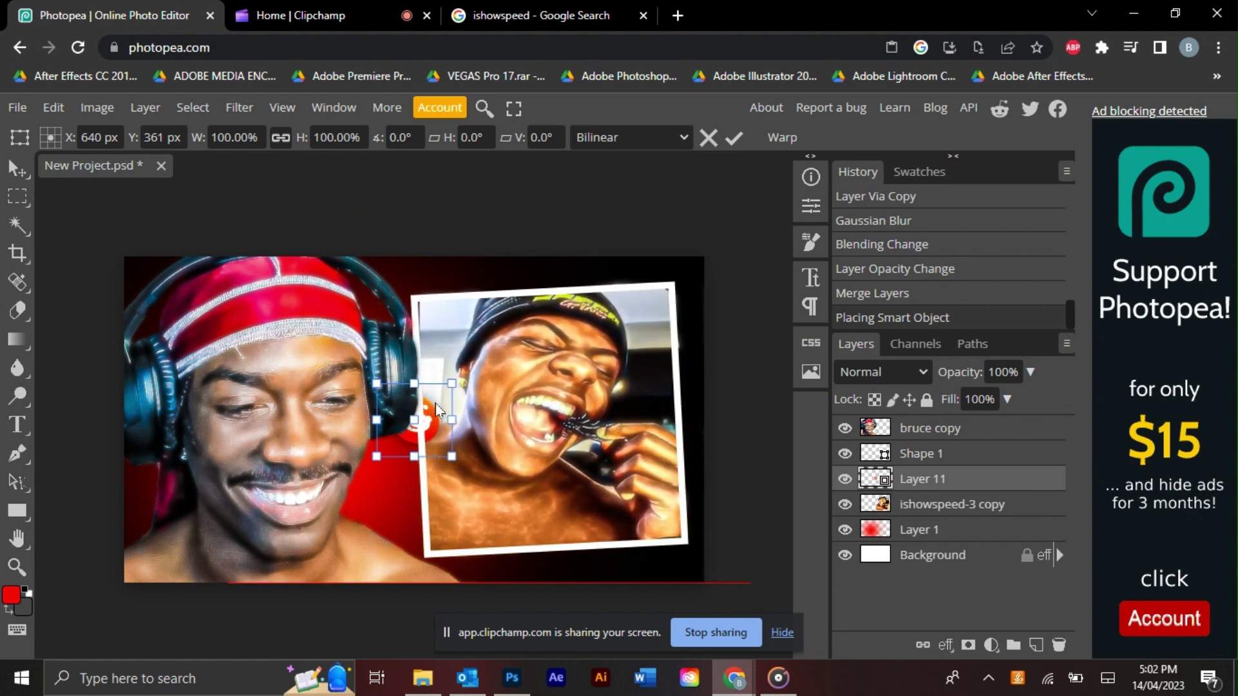
{"action": "key", "text": "e"}
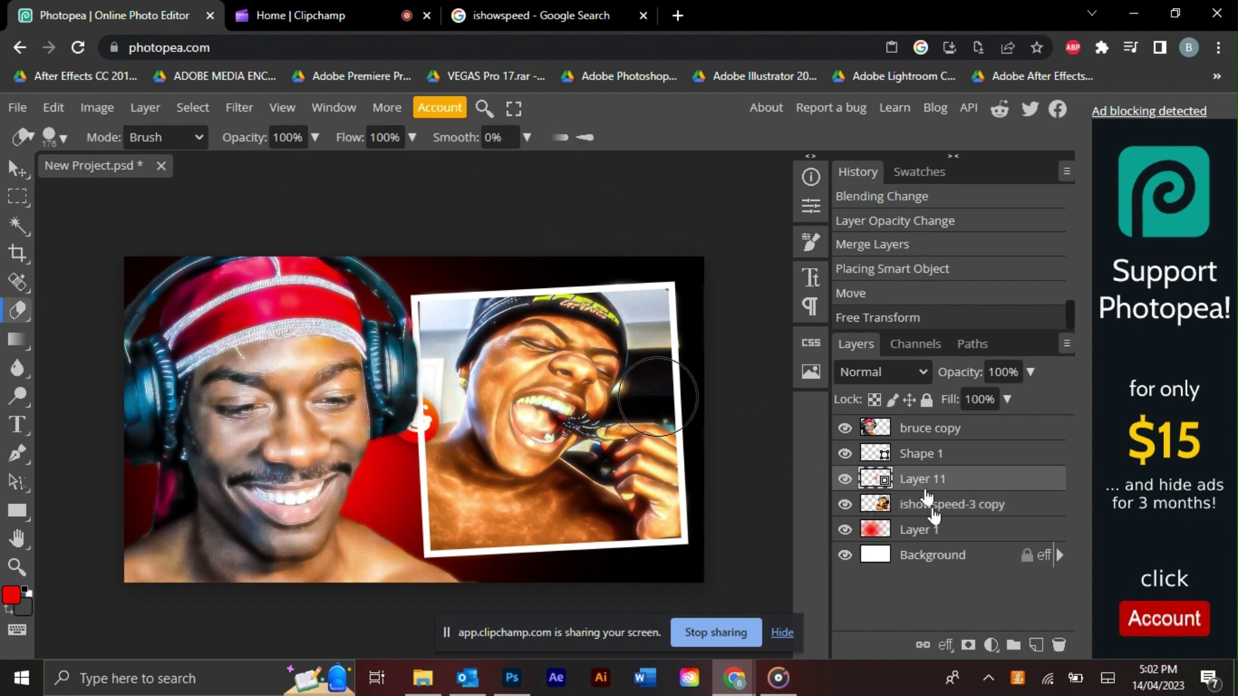
{"action": "left_click_drag", "start_coordinate": [933, 479], "coordinate": [953, 459]}
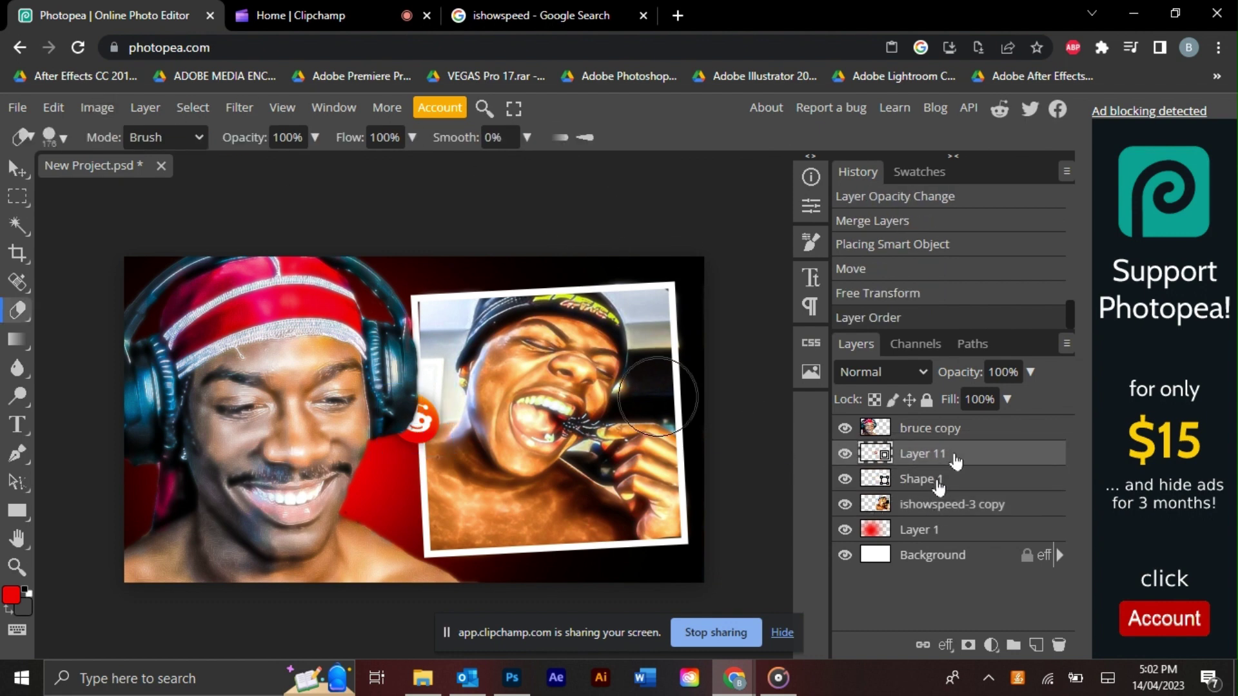
Merge the Shape 1 frame layer with the ishowspeed-3 copy layer.
{"action": "left_click", "coordinate": [933, 479]}
{"action": "left_click", "coordinate": [935, 504], "text": "shift"}
{"action": "right_click", "coordinate": [934, 504]}
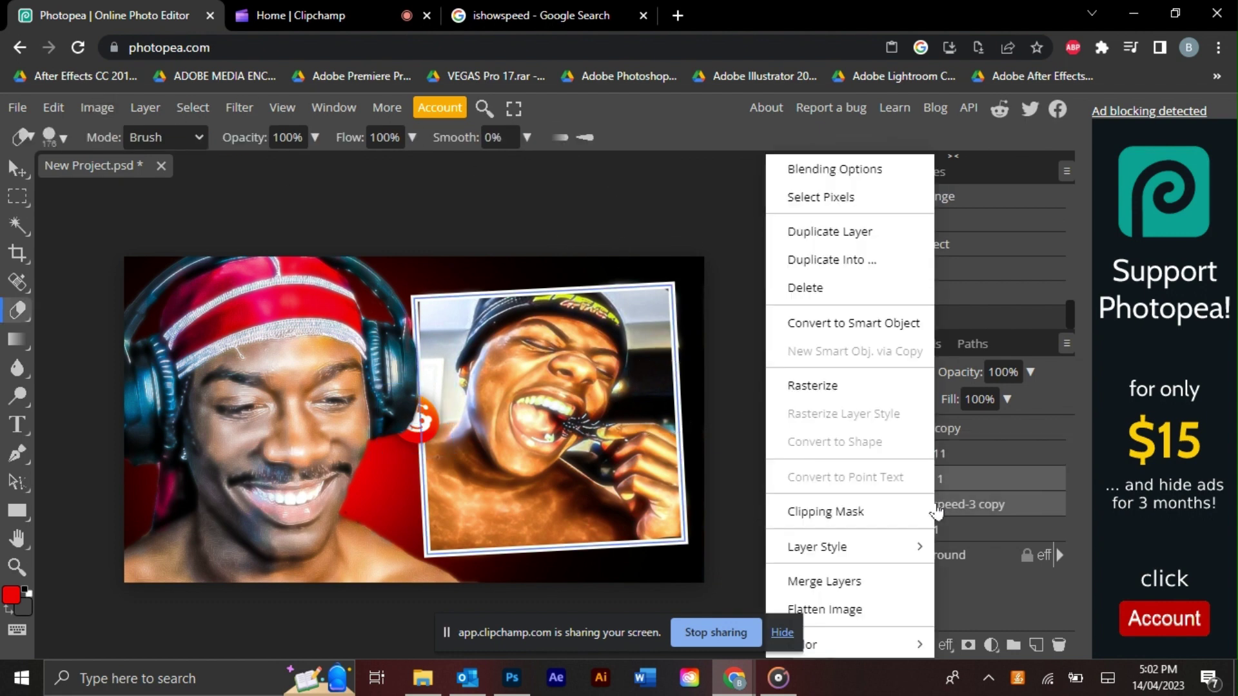
{"action": "left_click", "coordinate": [857, 579]}
Try to move the Reddit logo up onto the framed photo with Free Transform.
{"action": "left_click", "coordinate": [54, 107]}
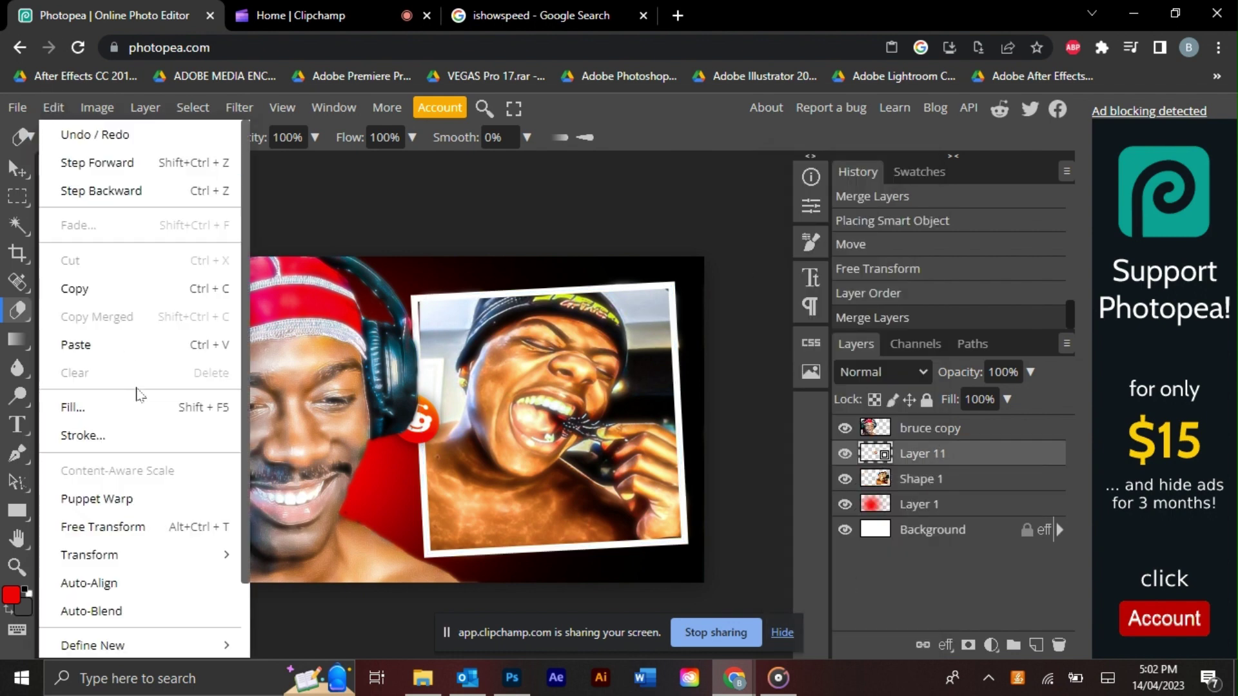
{"action": "left_click", "coordinate": [96, 524]}
{"action": "mouse_move", "coordinate": [422, 427]}
{"action": "left_mouse_down"}
{"action": "mouse_move", "coordinate": [470, 395]}
{"action": "mouse_move", "coordinate": [425, 427]}
{"action": "left_mouse_up"}
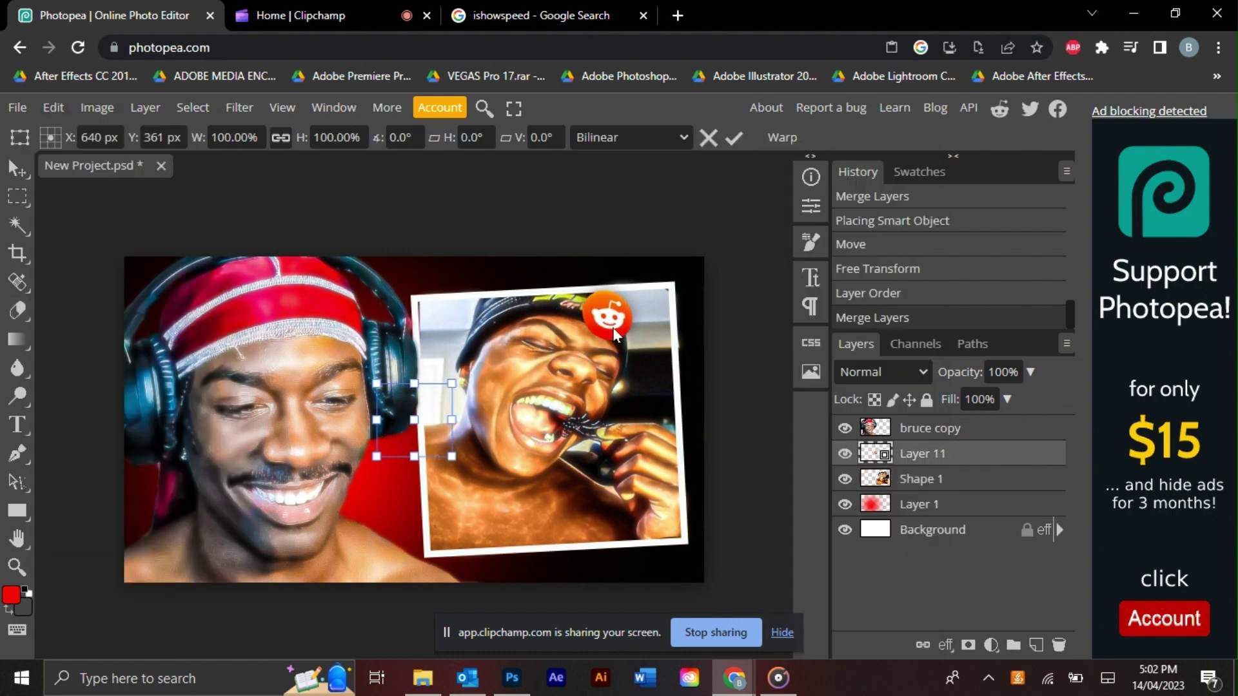
{"action": "key", "text": "Return"}
{"action": "key", "text": "e"}
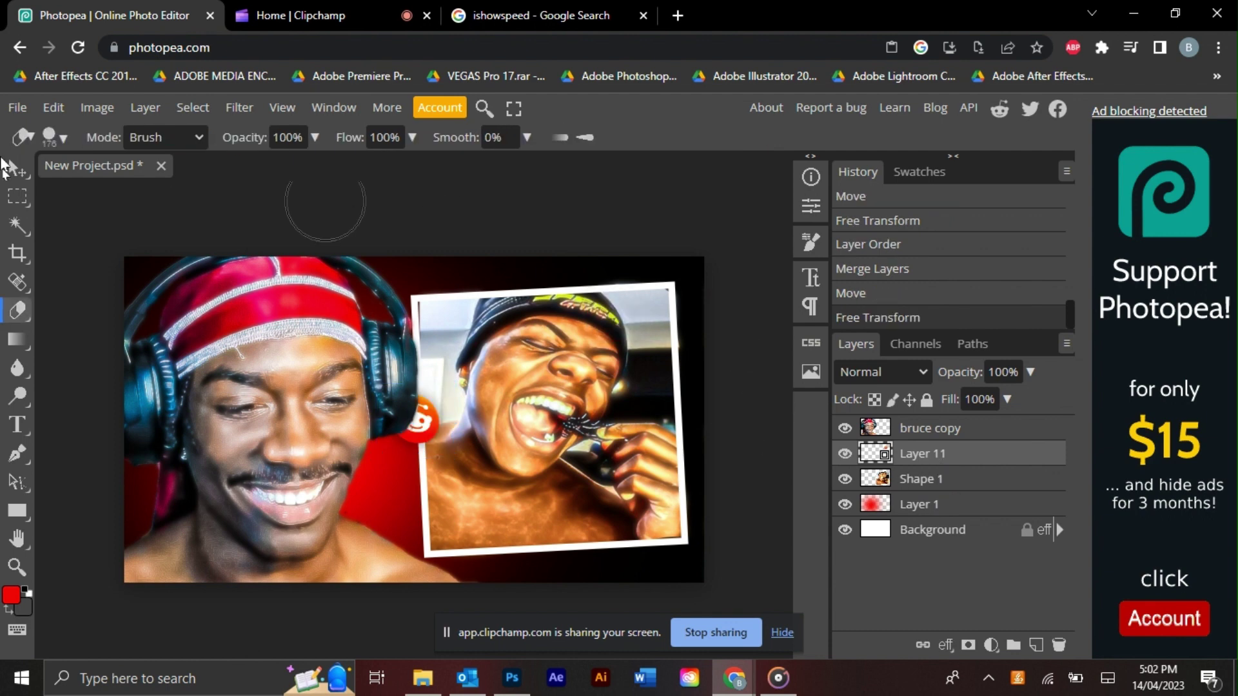
Free-transform the Reddit logo slightly larger and place it over the frame's upper-right corner.
{"action": "left_click", "coordinate": [19, 170]}
{"action": "left_click", "coordinate": [54, 107]}
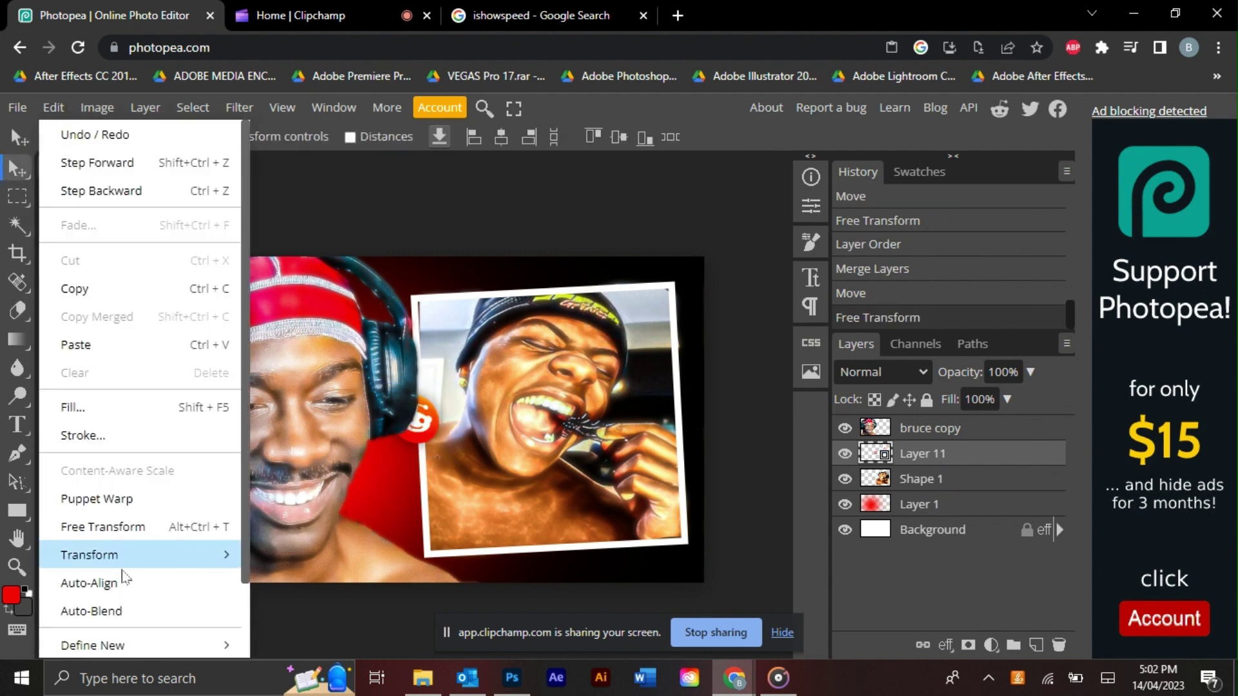
{"action": "left_click", "coordinate": [96, 524]}
{"action": "left_click_drag", "start_coordinate": [433, 431], "coordinate": [688, 281]}
{"action": "key", "text": "Return"}
Place the Layer 11 copy 2 Reddit logo over the frame's lower-left corner and bring it above the bruce copy layer.
{"action": "key", "text": "ctrl+j"}
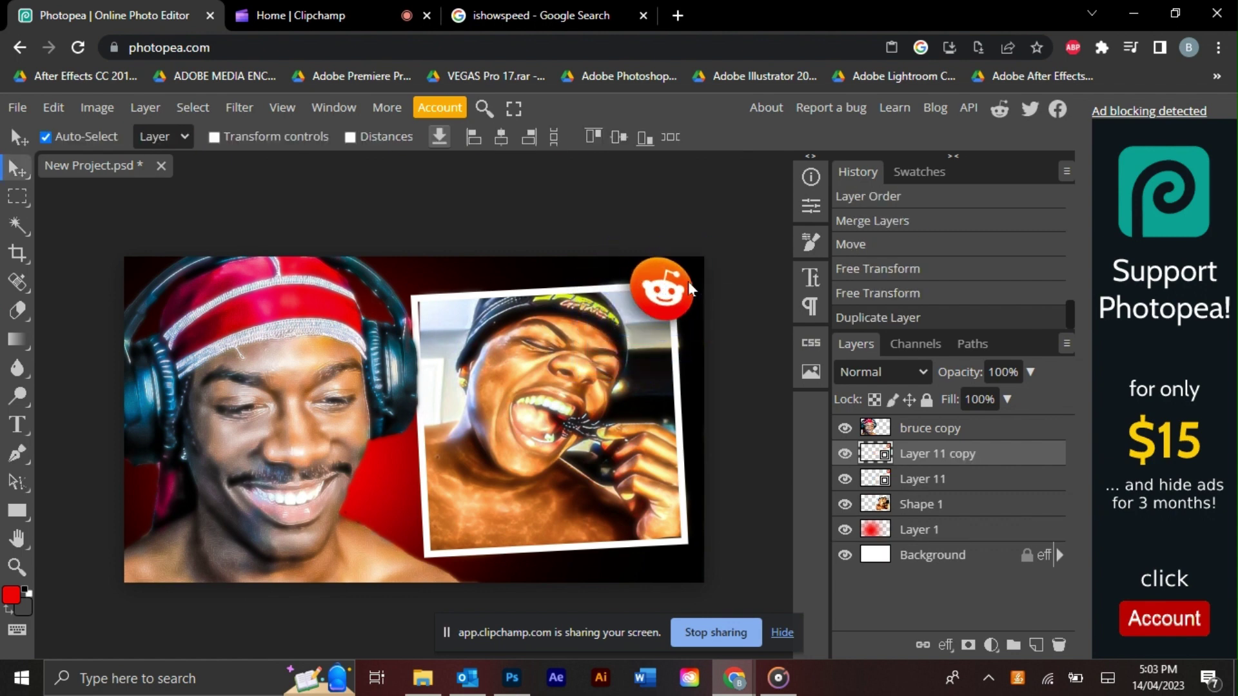
{"action": "key", "text": "Delete"}
{"action": "left_click", "coordinate": [422, 677]}
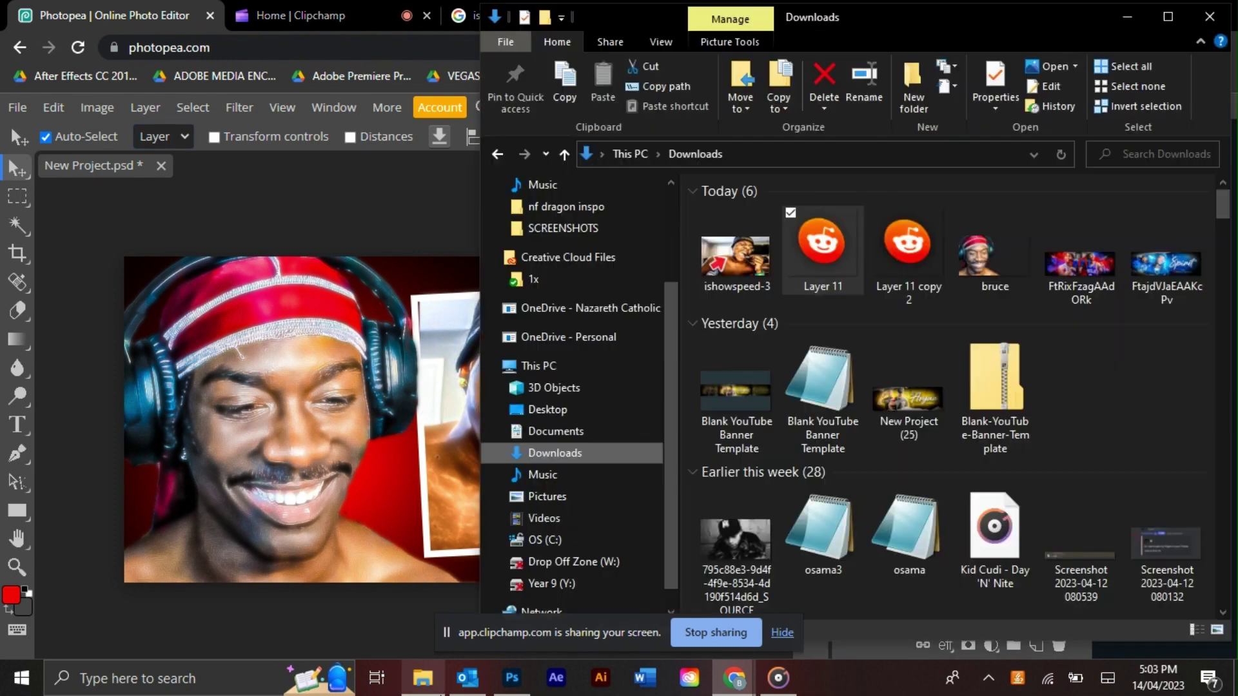
{"action": "left_click_drag", "start_coordinate": [908, 258], "coordinate": [584, 461]}
{"action": "left_click_drag", "start_coordinate": [572, 492], "coordinate": [468, 512]}
{"action": "left_click_drag", "start_coordinate": [918, 453], "coordinate": [956, 430]}
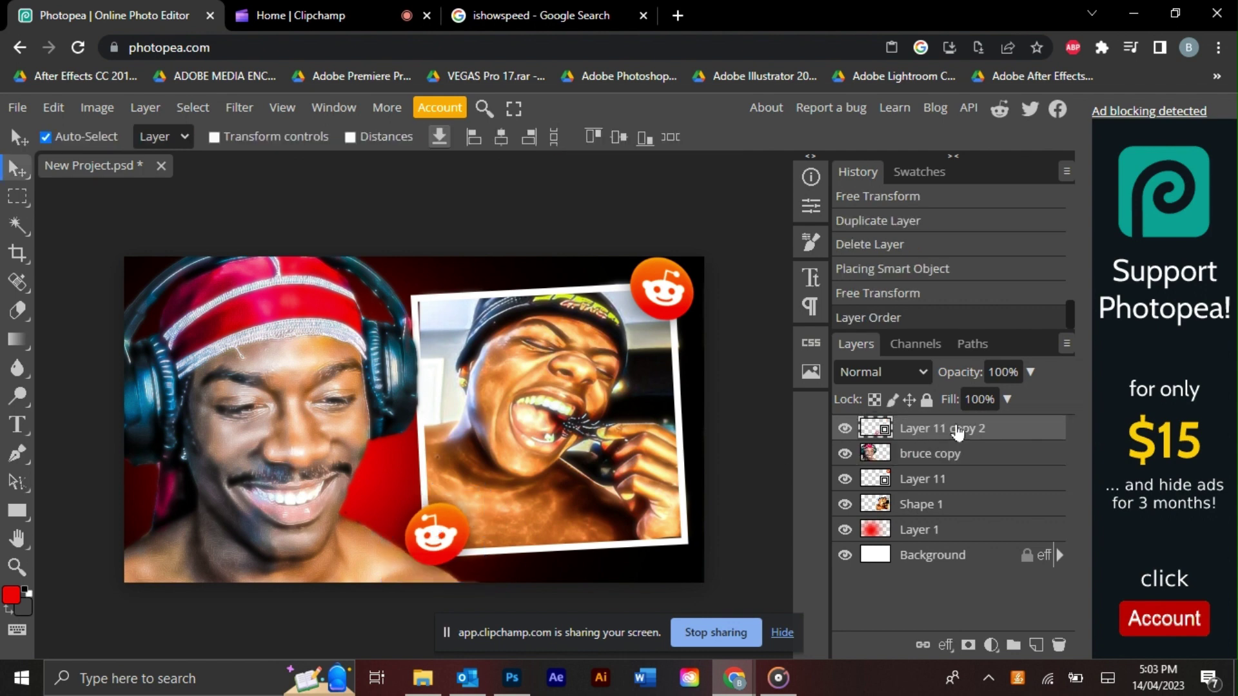
Add a new layer above Layer 1 and paint red along the portrait's right jaw and shoulder with a soft 69 px brush.
{"action": "left_click", "coordinate": [933, 530]}
{"action": "left_click", "coordinate": [1036, 645]}
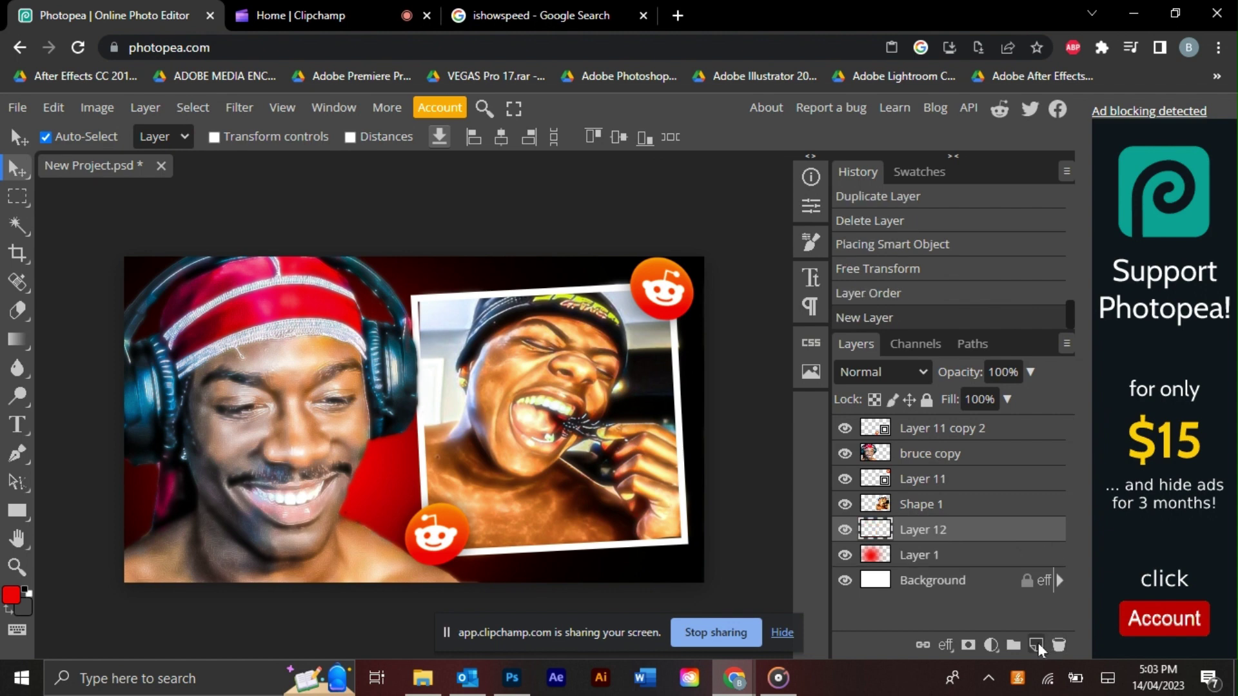
{"action": "left_click", "coordinate": [25, 316]}
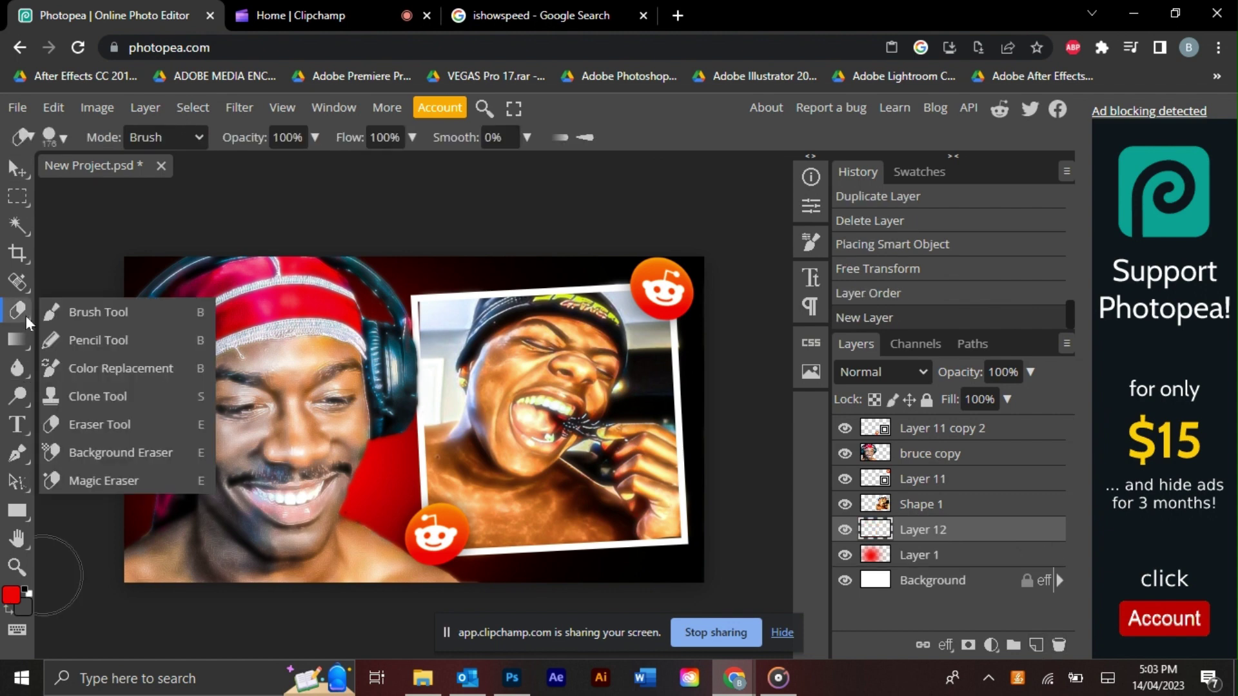
{"action": "left_click", "coordinate": [67, 320]}
{"action": "left_click", "coordinate": [58, 137]}
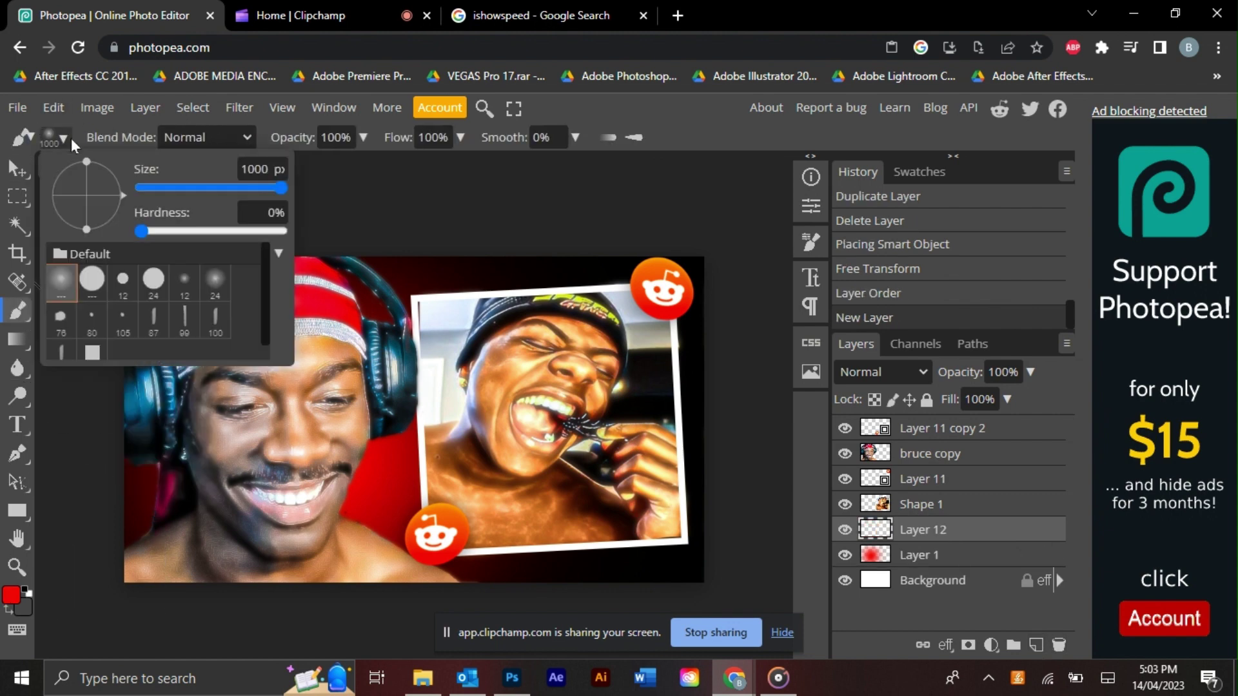
{"action": "left_click_drag", "start_coordinate": [242, 187], "coordinate": [193, 188]}
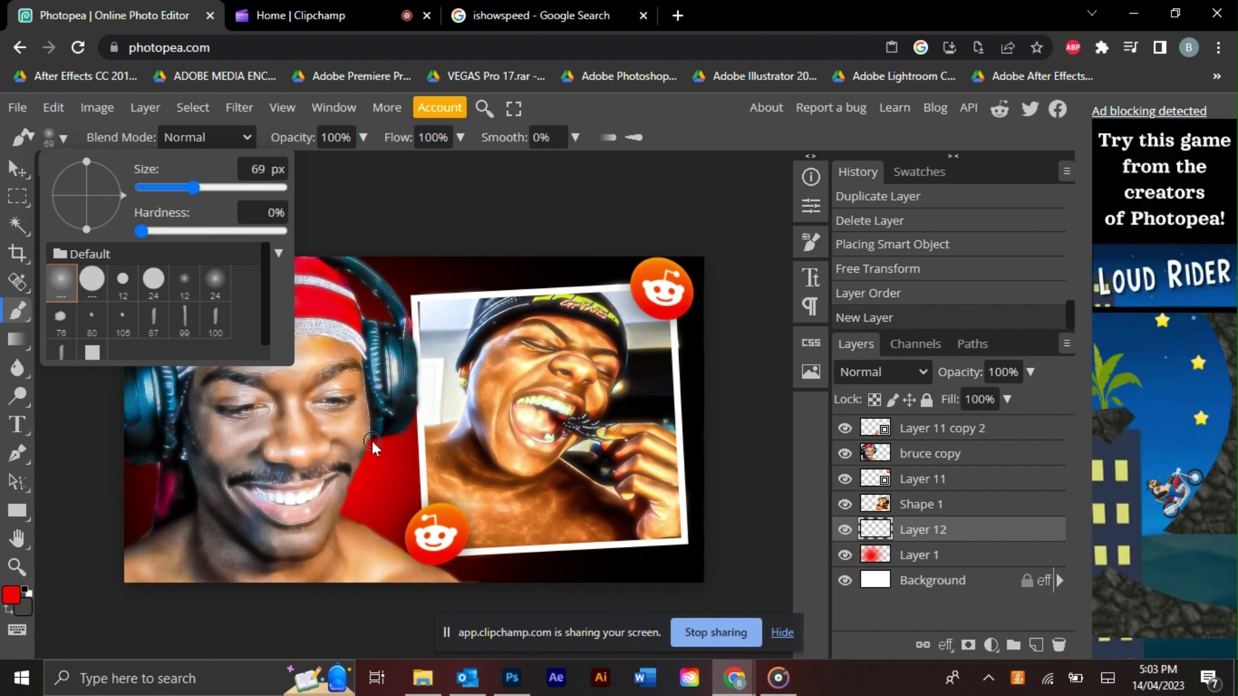
{"action": "left_click", "coordinate": [367, 448]}
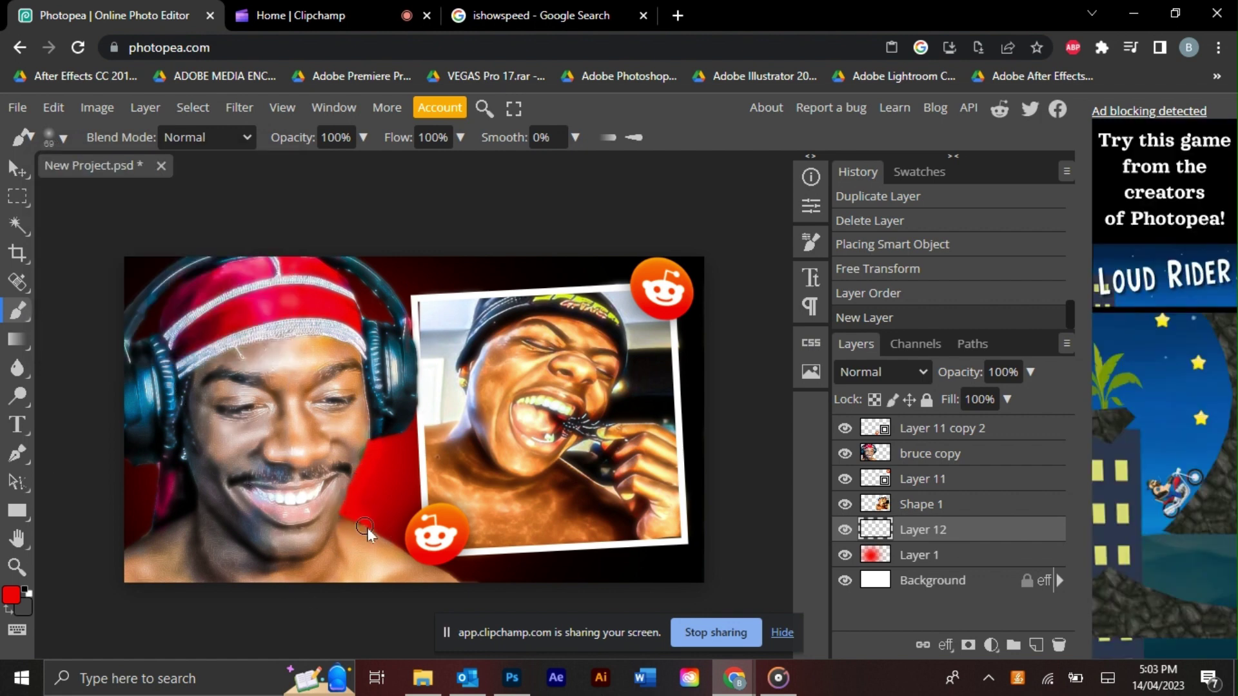
{"action": "left_click_drag", "start_coordinate": [448, 575], "coordinate": [476, 575]}
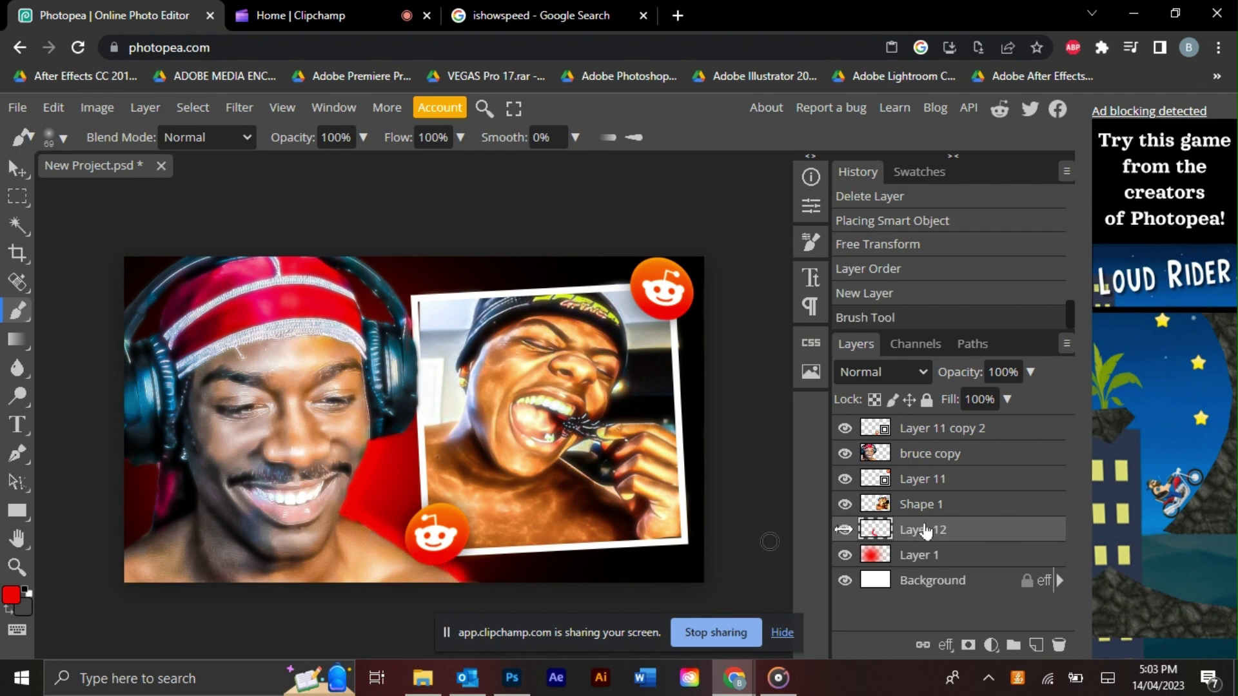
Move the painted Layer 12 above the bruce copy layer, clip it to that layer and set its blend mode to Linear Dodge.
{"action": "mouse_move", "coordinate": [925, 522]}
{"action": "left_mouse_down"}
{"action": "mouse_move", "coordinate": [973, 498]}
{"action": "mouse_move", "coordinate": [993, 447]}
{"action": "left_mouse_up"}
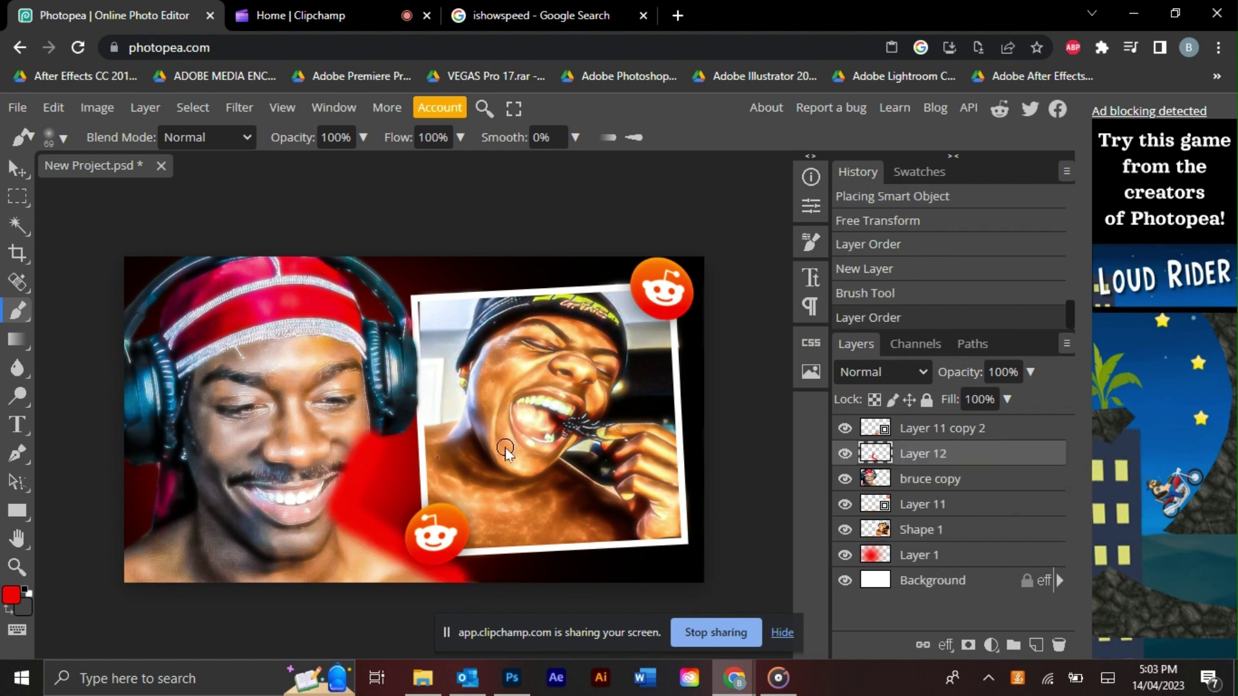
{"action": "right_click", "coordinate": [940, 451]}
{"action": "left_click", "coordinate": [864, 511]}
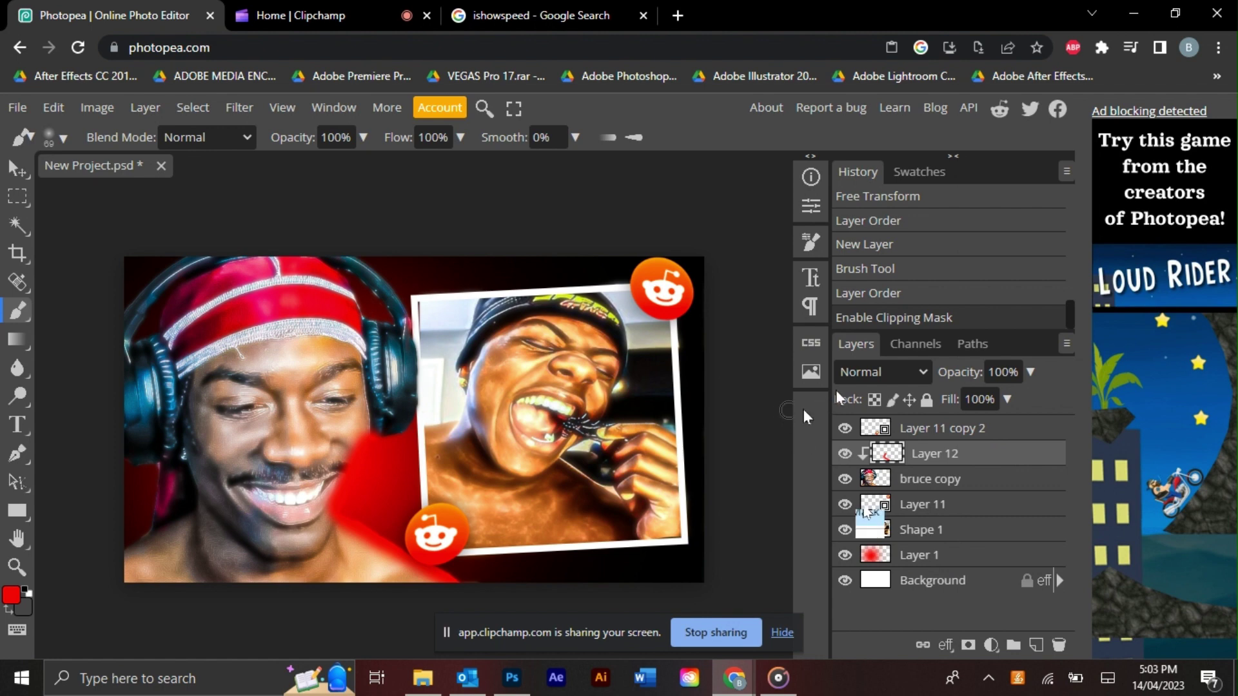
{"action": "left_click", "coordinate": [882, 372]}
{"action": "left_click", "coordinate": [910, 220]}
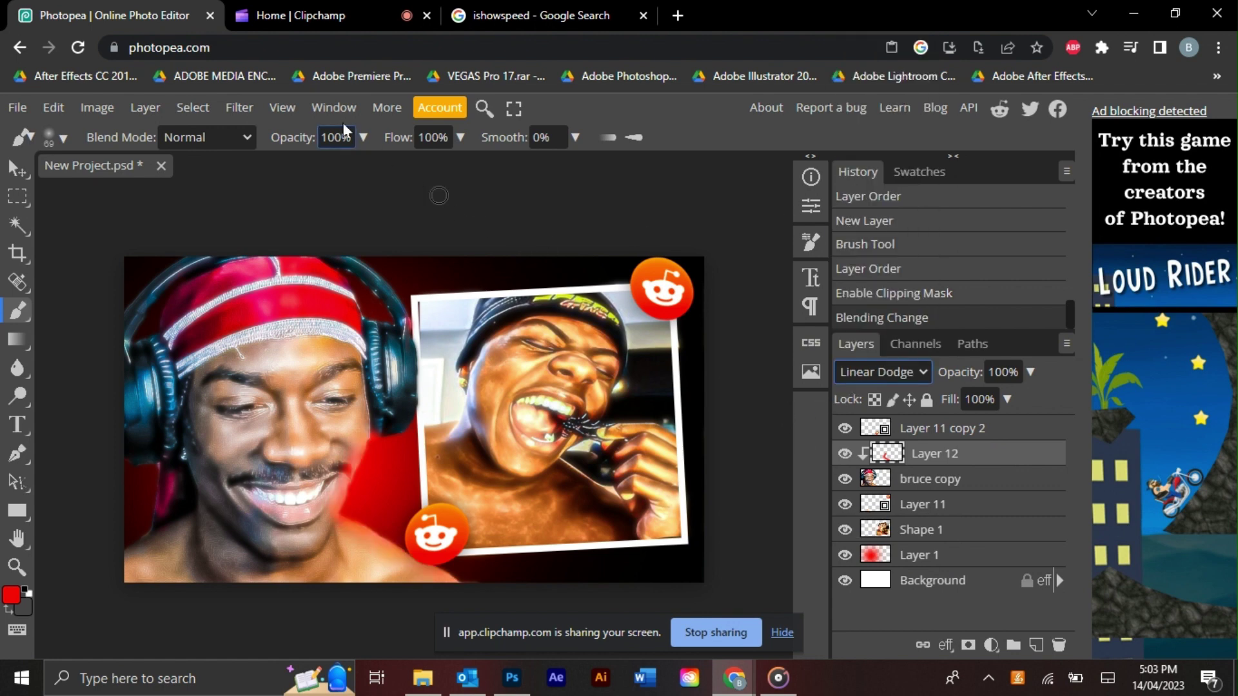
Apply a Gaussian Blur of about 9.6 px to the clipped red paint and merge it down into the portrait layer.
{"action": "left_click", "coordinate": [245, 110]}
{"action": "mouse_move", "coordinate": [264, 342]}
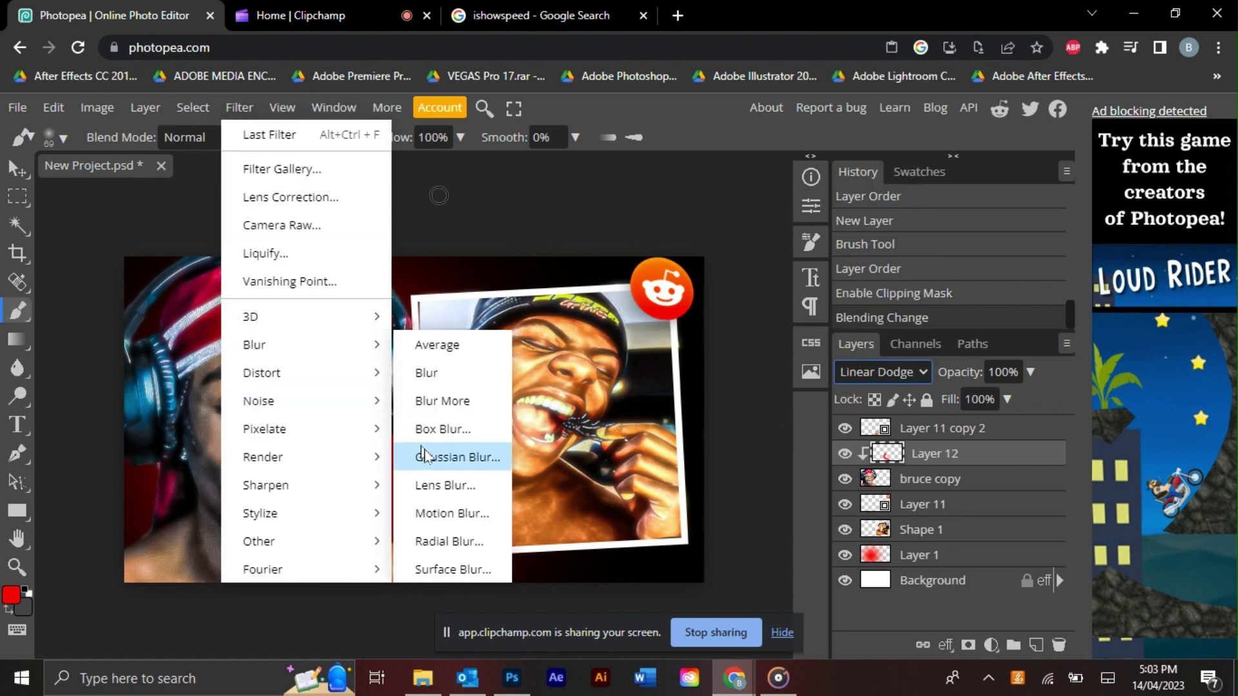
{"action": "left_click", "coordinate": [443, 464]}
{"action": "left_click_drag", "start_coordinate": [217, 307], "coordinate": [231, 309]}
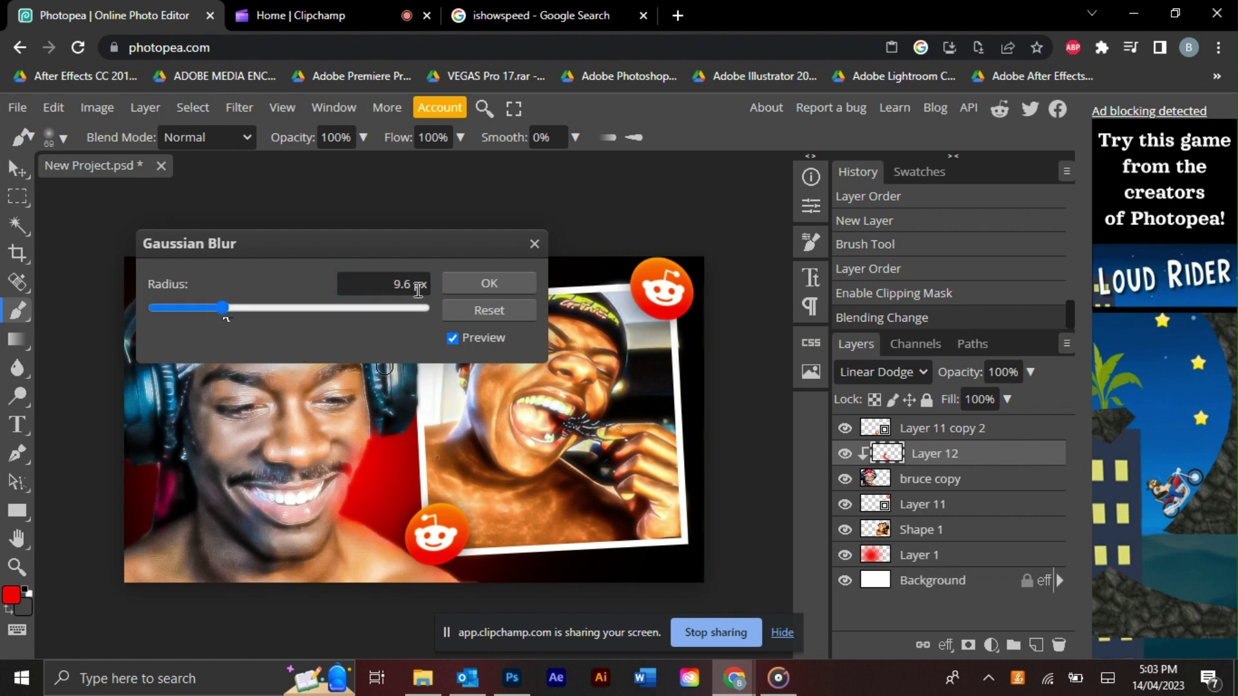
{"action": "left_click", "coordinate": [489, 284]}
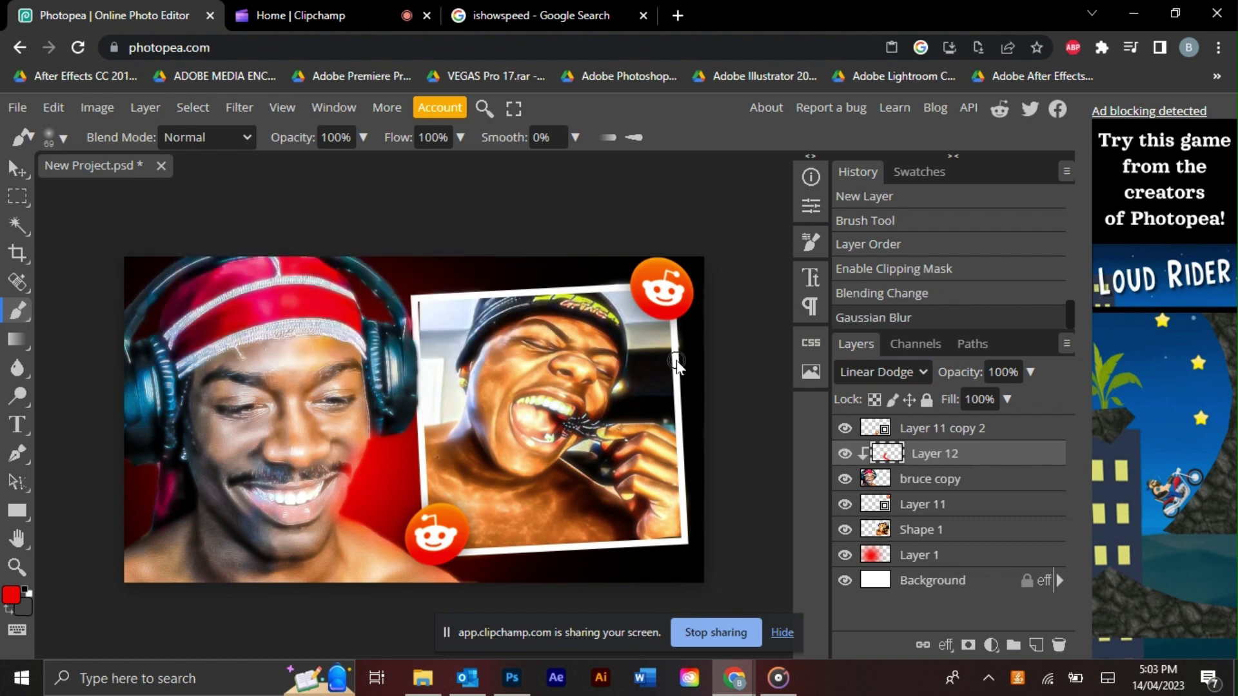
{"action": "right_click", "coordinate": [921, 461]}
{"action": "left_click", "coordinate": [867, 578]}
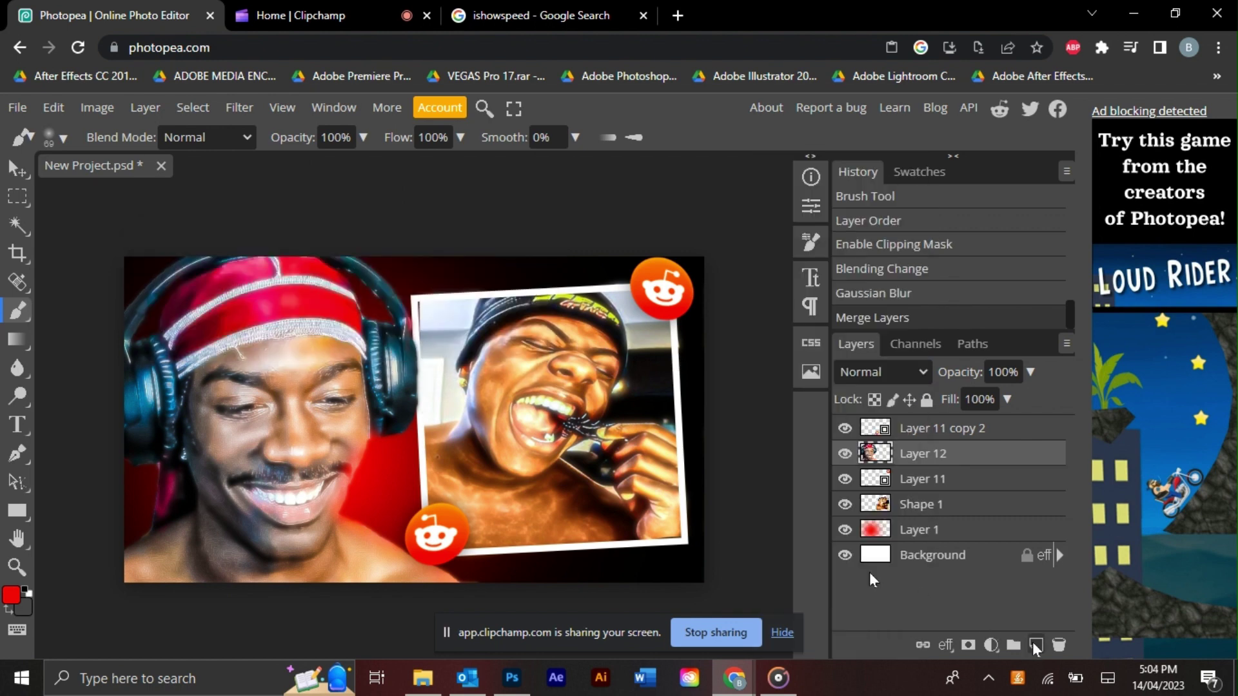
Add a new layer above the portrait and dab a soft 405 px red spot beside its right jaw.
{"action": "left_click", "coordinate": [1036, 644]}
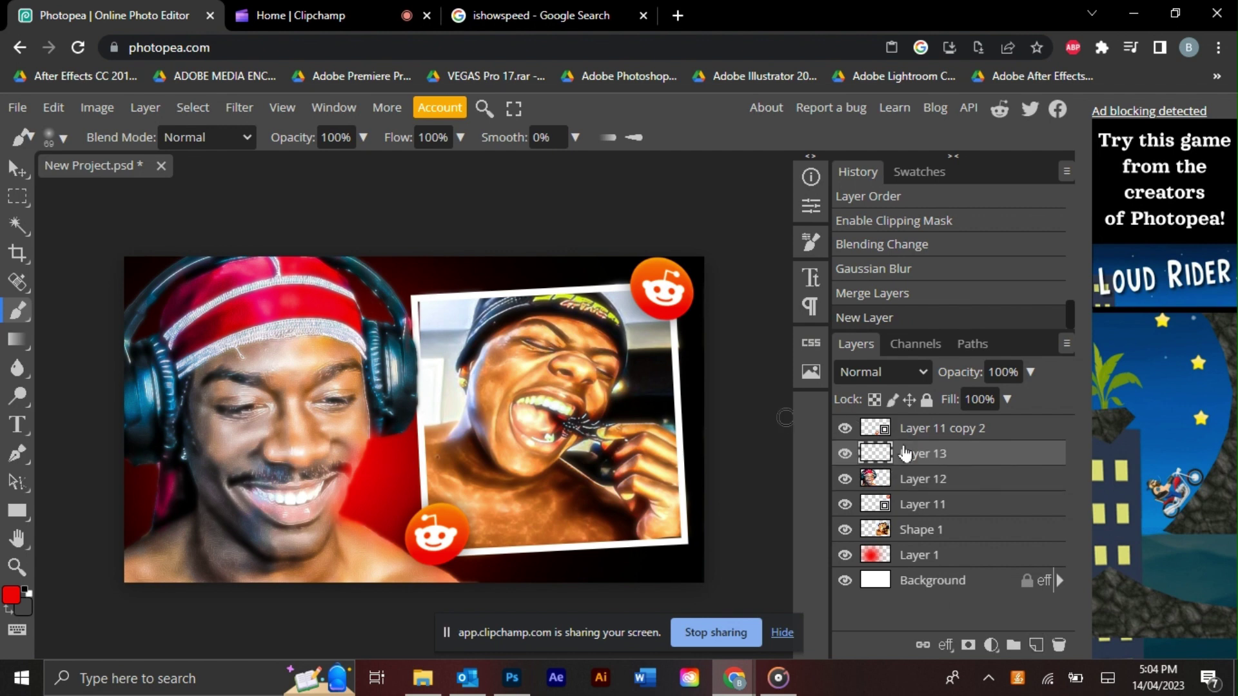
{"action": "left_click", "coordinate": [57, 137]}
{"action": "left_click_drag", "start_coordinate": [194, 187], "coordinate": [211, 187]}
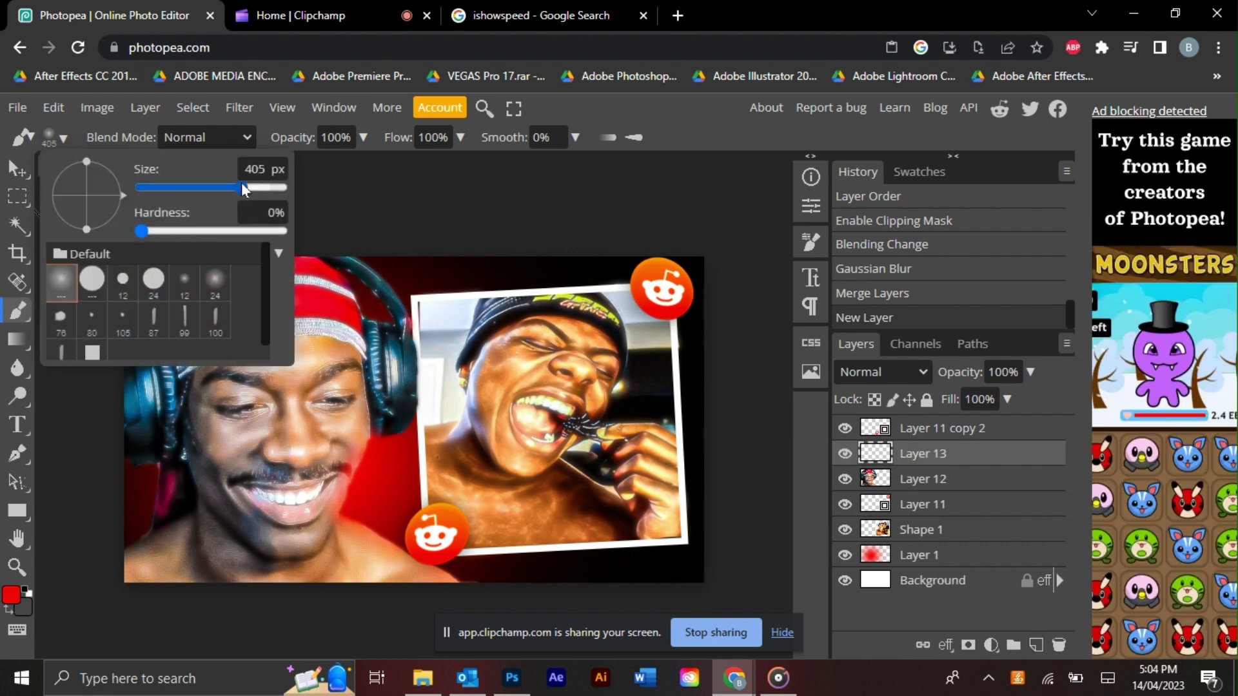
{"action": "left_click", "coordinate": [377, 489]}
Set the red spot layer's blend mode to Linear Dodge and its opacity to 65%.
{"action": "left_click", "coordinate": [843, 379]}
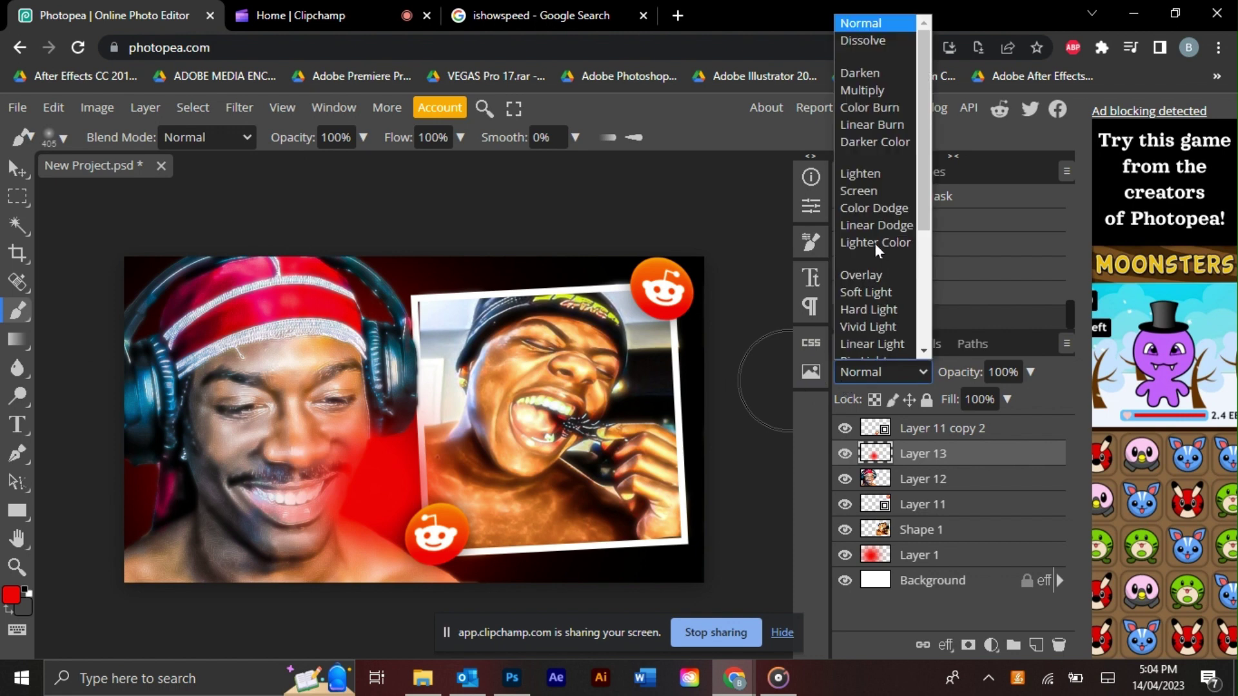
{"action": "left_click", "coordinate": [875, 240]}
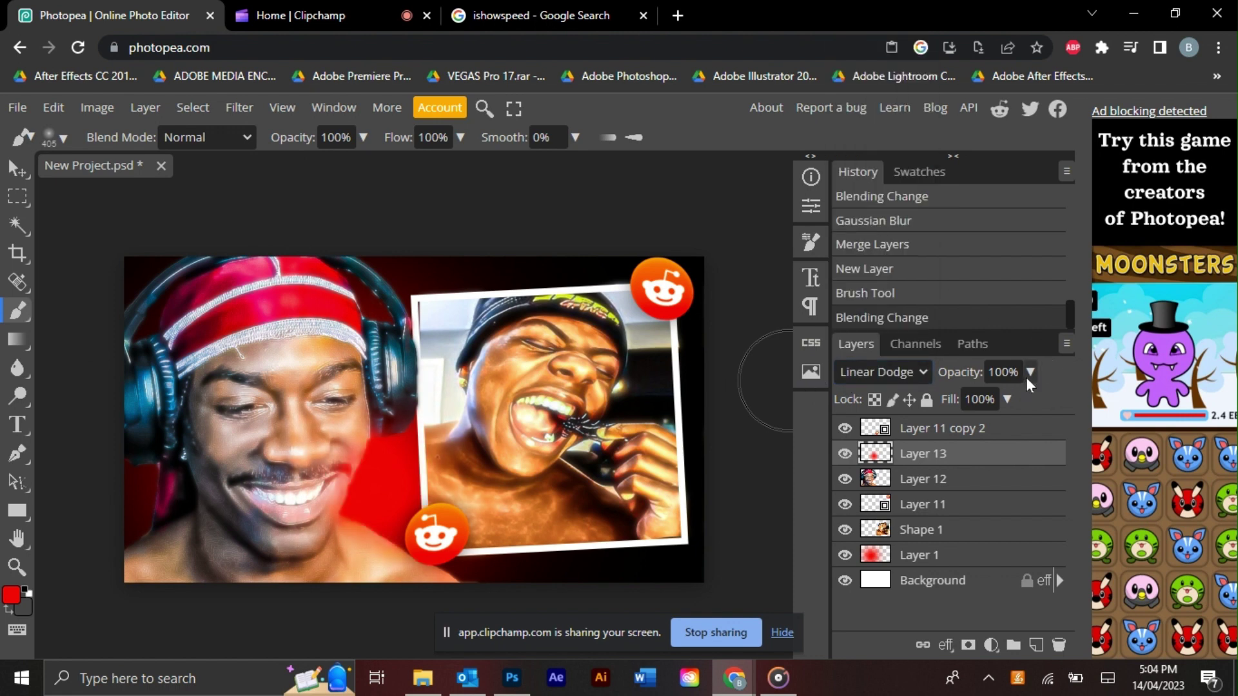
{"action": "left_click_drag", "start_coordinate": [1029, 372], "coordinate": [999, 400]}
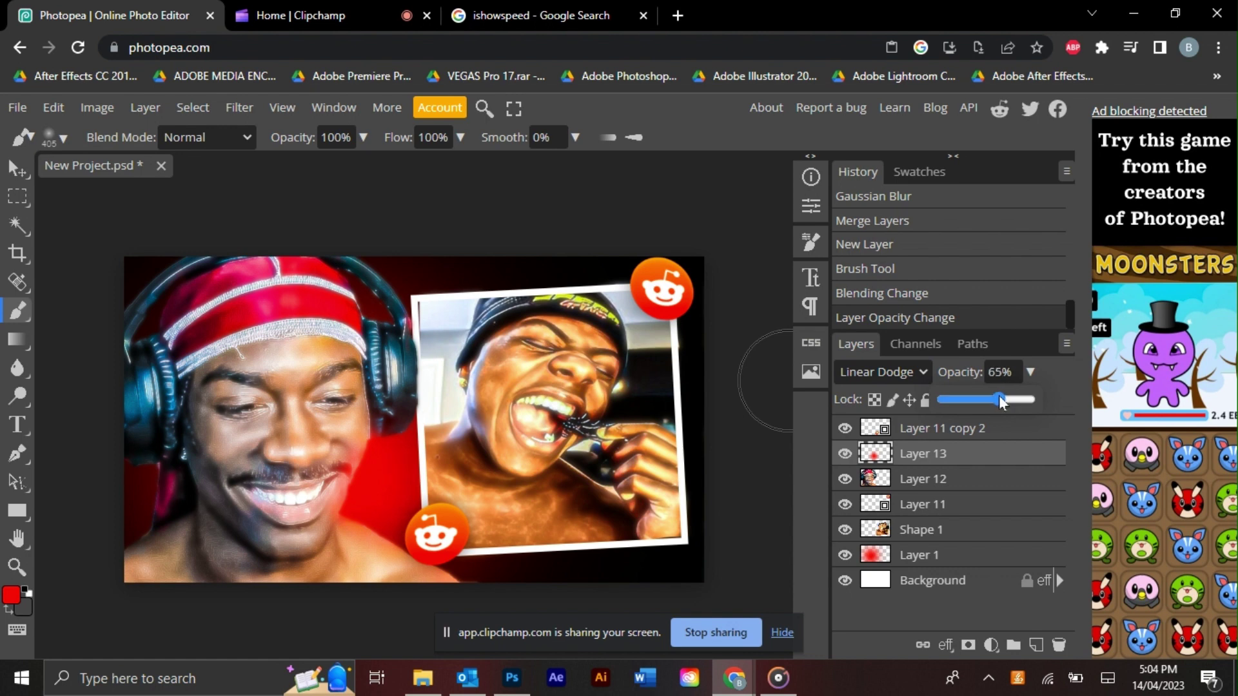
Add a new layer directly above portrait Layer 12 and paint red along the portrait's left edge with a soft 87 px brush.
{"action": "left_click", "coordinate": [943, 479]}
{"action": "left_click", "coordinate": [1036, 645]}
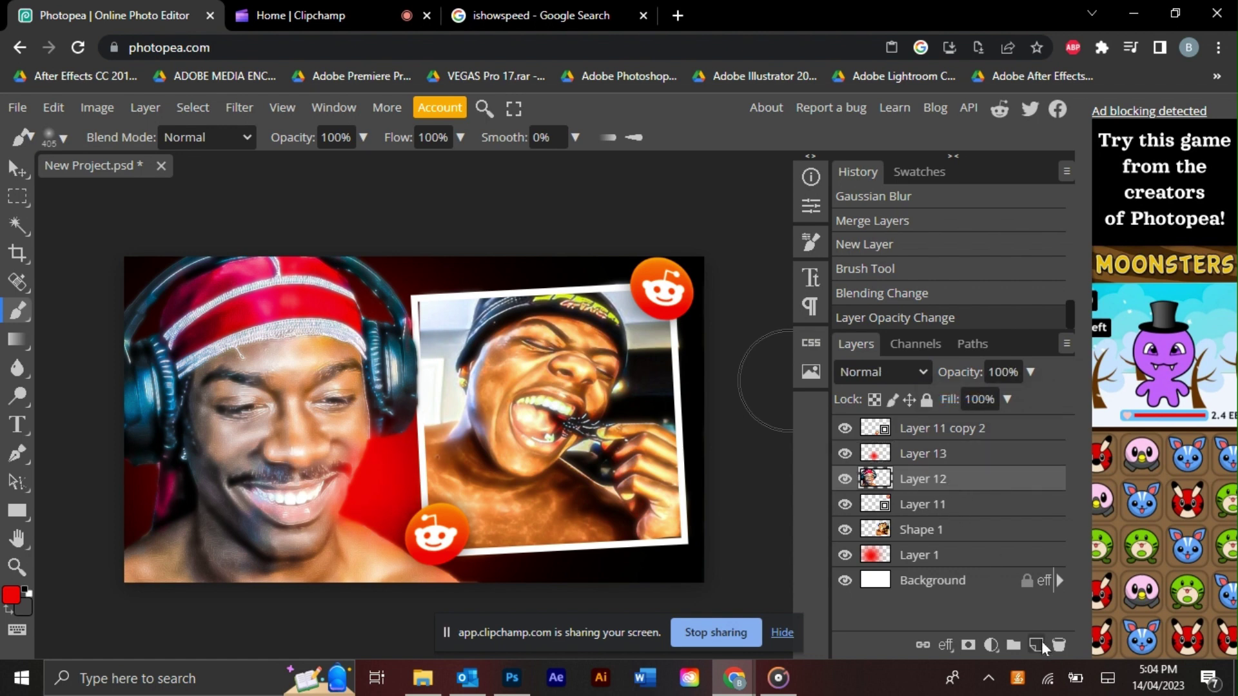
{"action": "left_click", "coordinate": [63, 138]}
{"action": "left_click", "coordinate": [197, 188]}
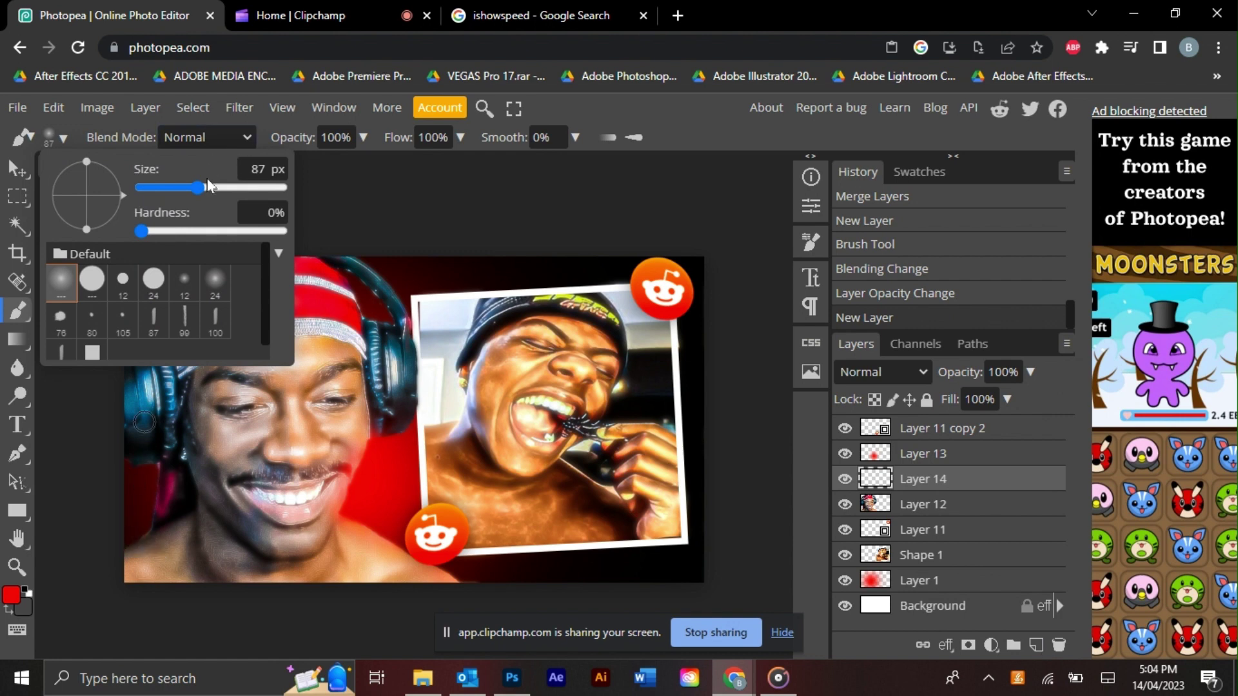
{"action": "left_click", "coordinate": [129, 535]}
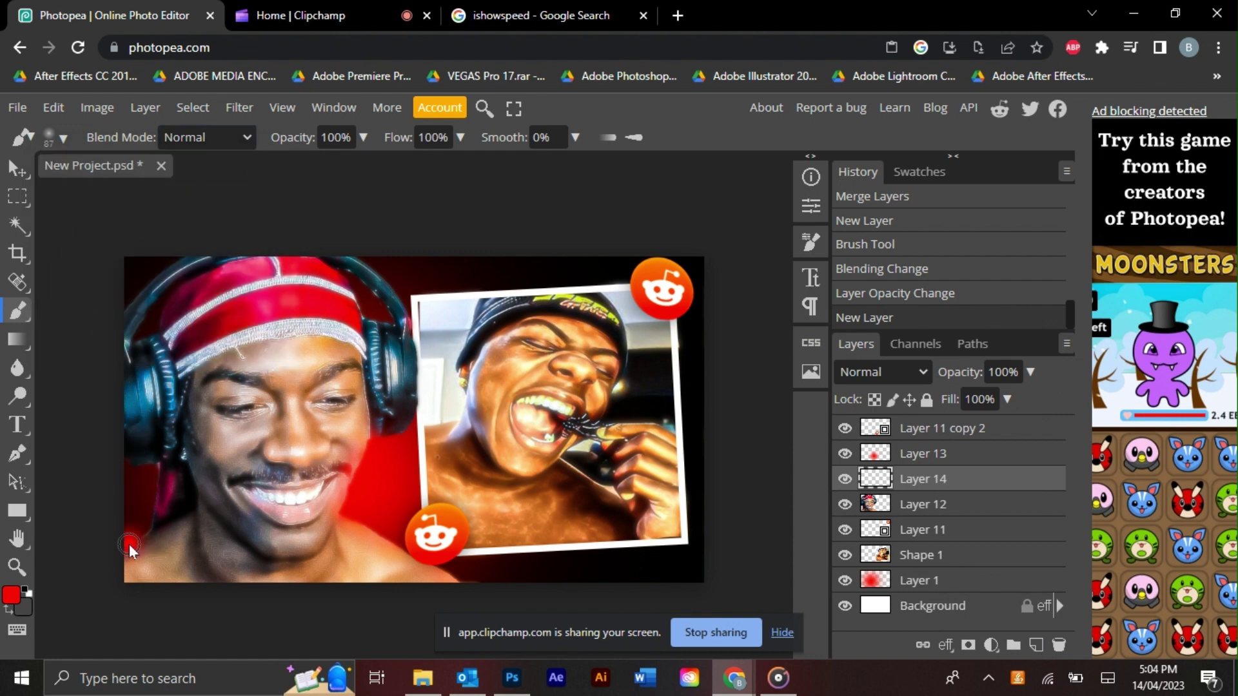
{"action": "left_click_drag", "start_coordinate": [129, 535], "coordinate": [143, 529]}
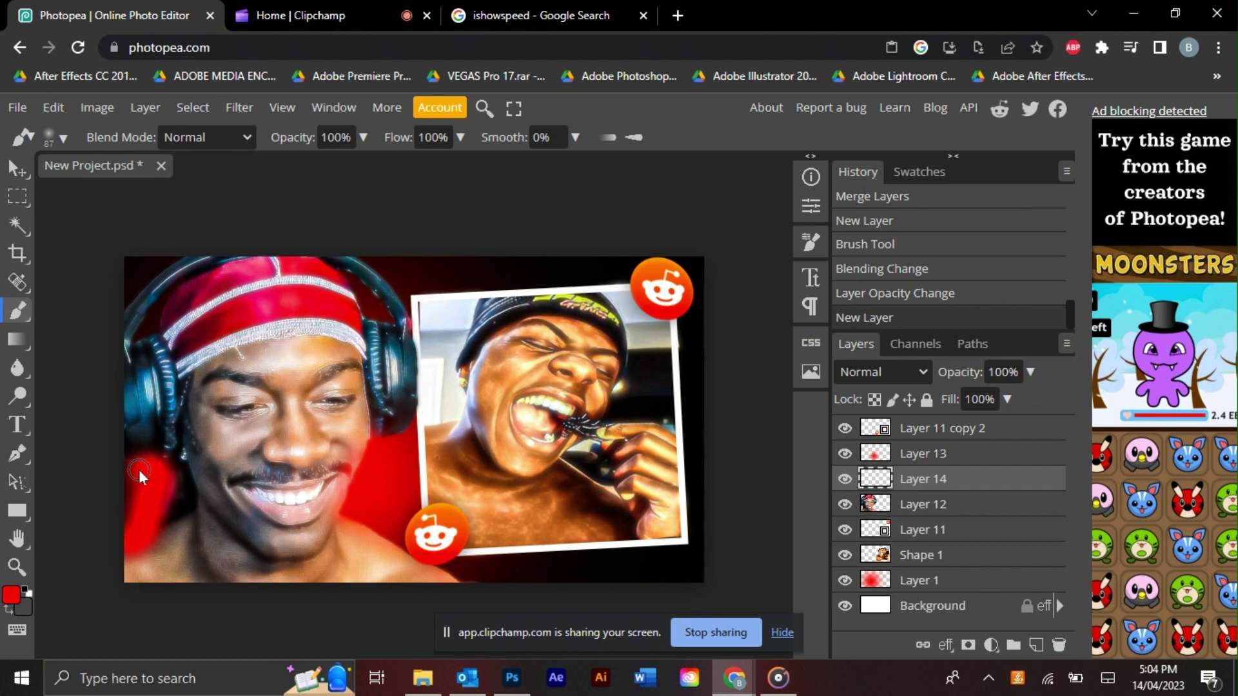
{"action": "left_click_drag", "start_coordinate": [140, 476], "coordinate": [143, 459]}
Clip Layer 14 to the portrait layer and set its blend mode to Linear Dodge.
{"action": "right_click", "coordinate": [938, 485]}
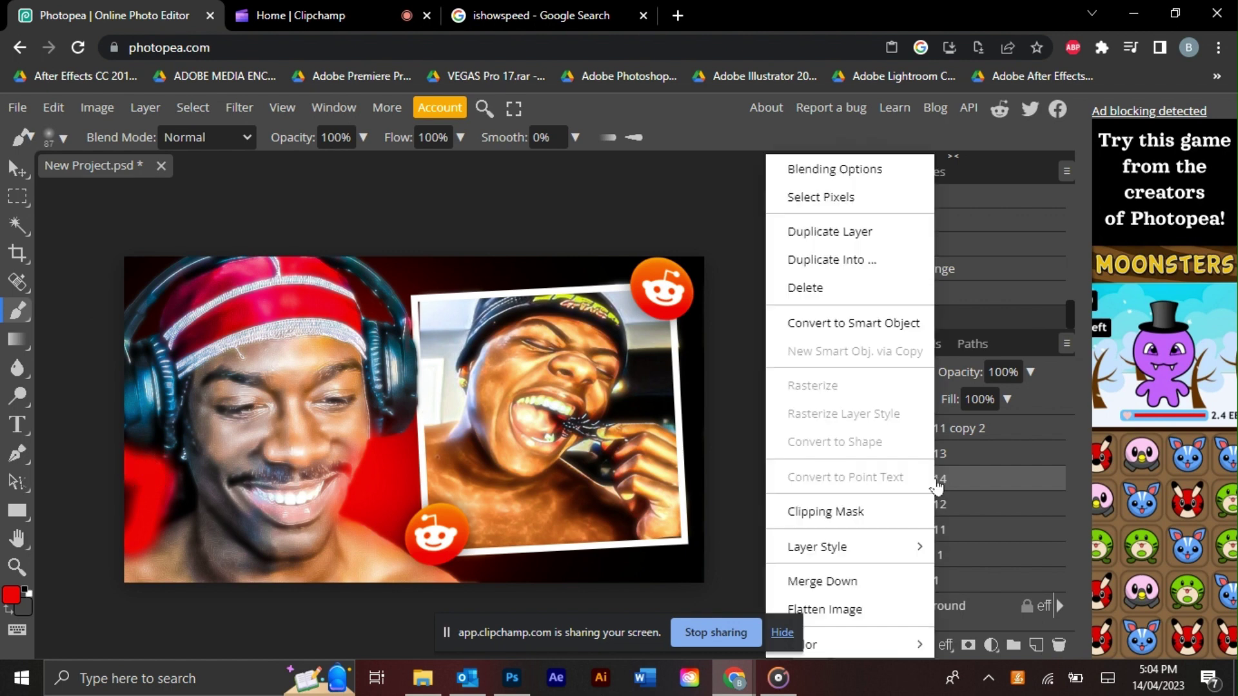
{"action": "left_click", "coordinate": [868, 507]}
{"action": "left_click", "coordinate": [881, 378]}
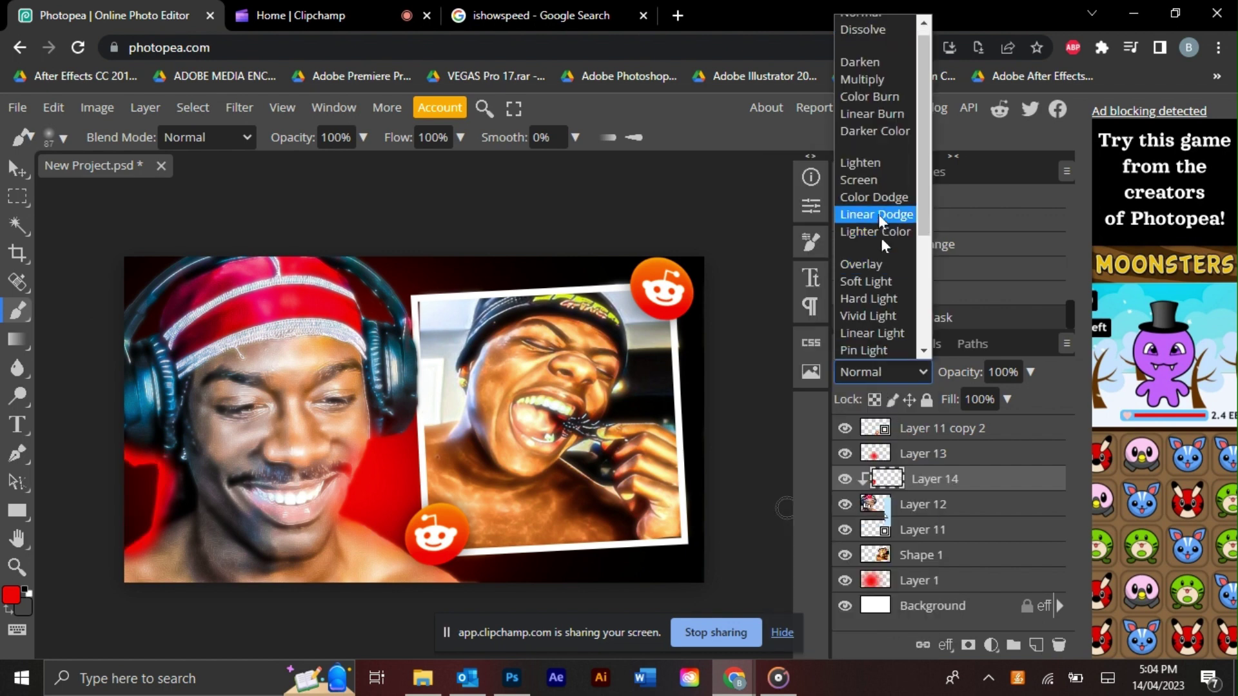
{"action": "left_click", "coordinate": [881, 235]}
Soften the red paint on Layer 14 with a Gaussian Blur.
{"action": "left_click", "coordinate": [250, 107]}
{"action": "mouse_move", "coordinate": [262, 346]}
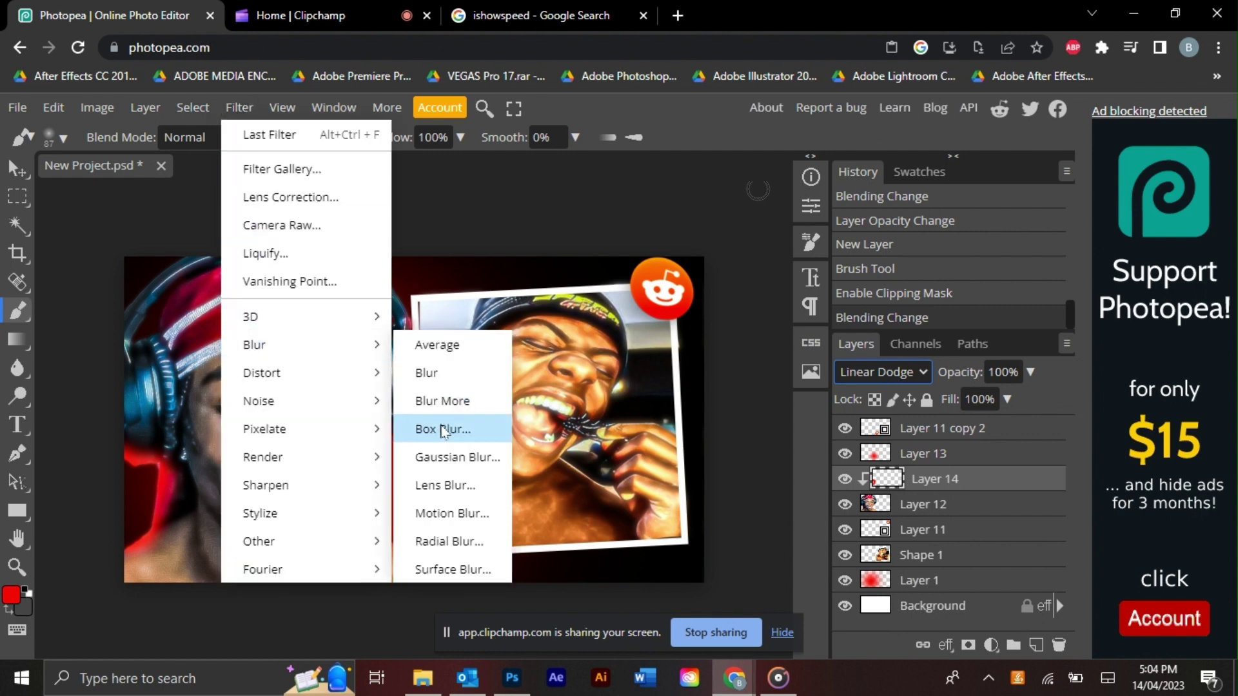
{"action": "left_click", "coordinate": [442, 459]}
{"action": "mouse_move", "coordinate": [297, 312]}
{"action": "left_mouse_down"}
{"action": "mouse_move", "coordinate": [248, 312]}
{"action": "mouse_move", "coordinate": [281, 310]}
{"action": "left_mouse_up"}
{"action": "left_click", "coordinate": [489, 283]}
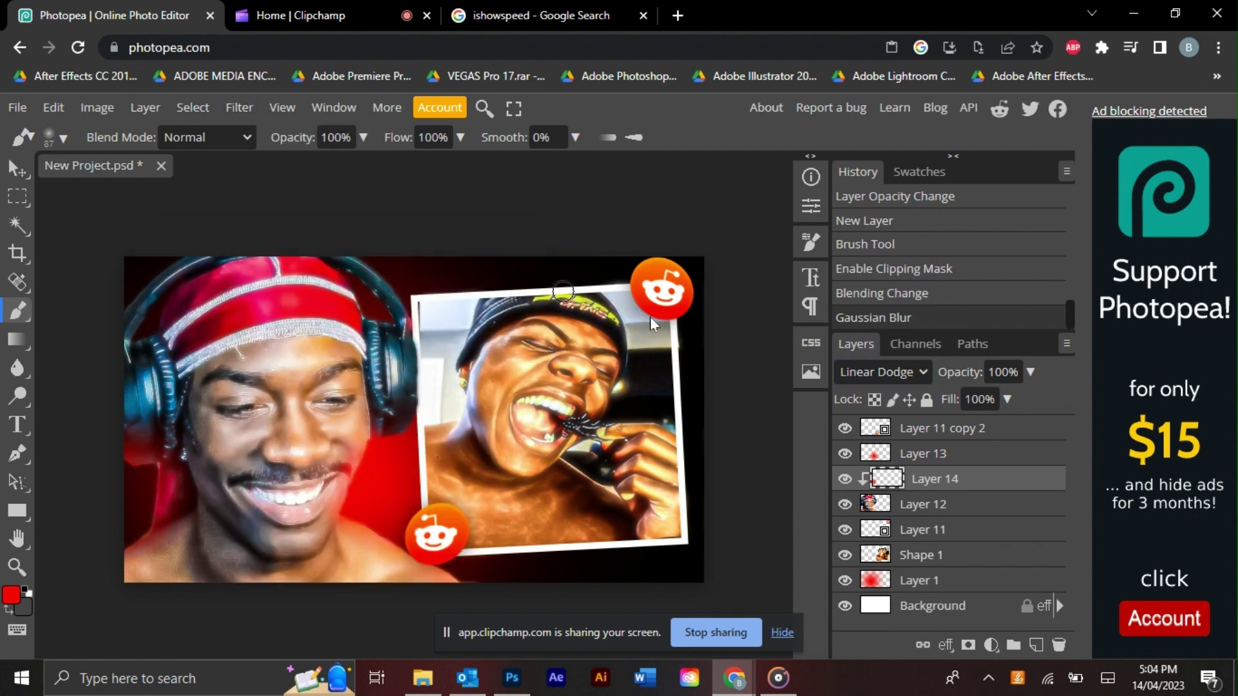
Set Layer 14's opacity to 86% and merge it with the portrait layer below.
{"action": "left_click", "coordinate": [1016, 398]}
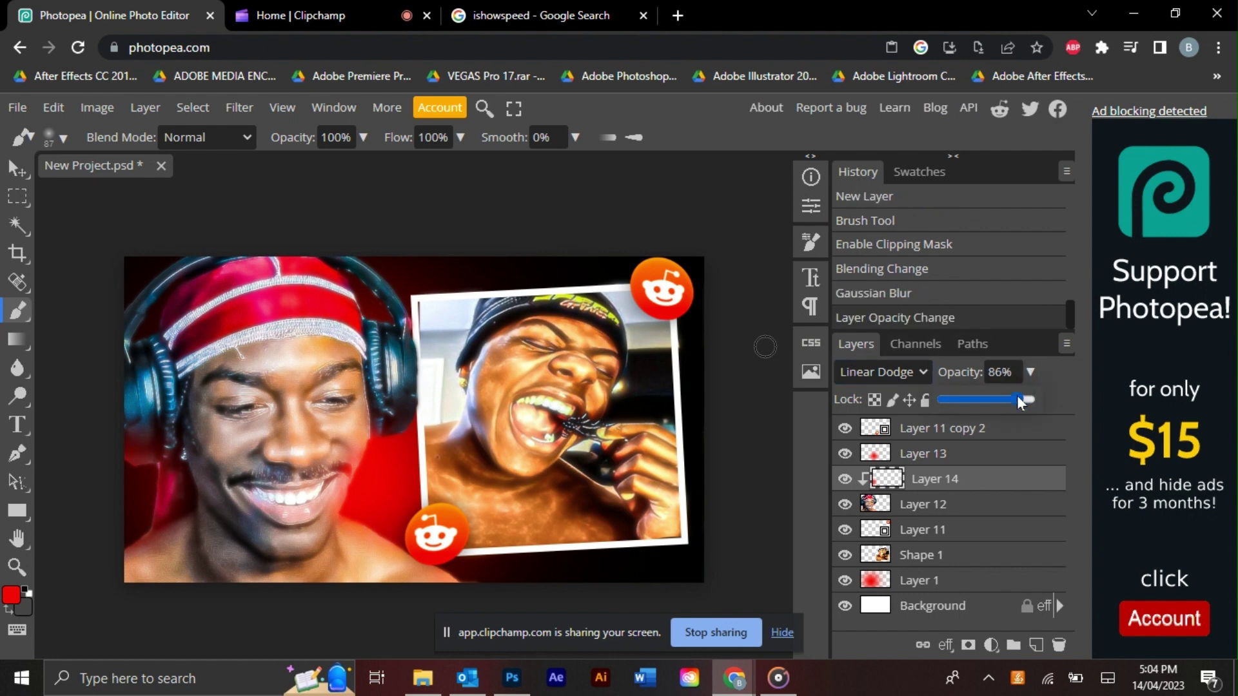
{"action": "right_click", "coordinate": [941, 507]}
{"action": "left_click", "coordinate": [890, 576]}
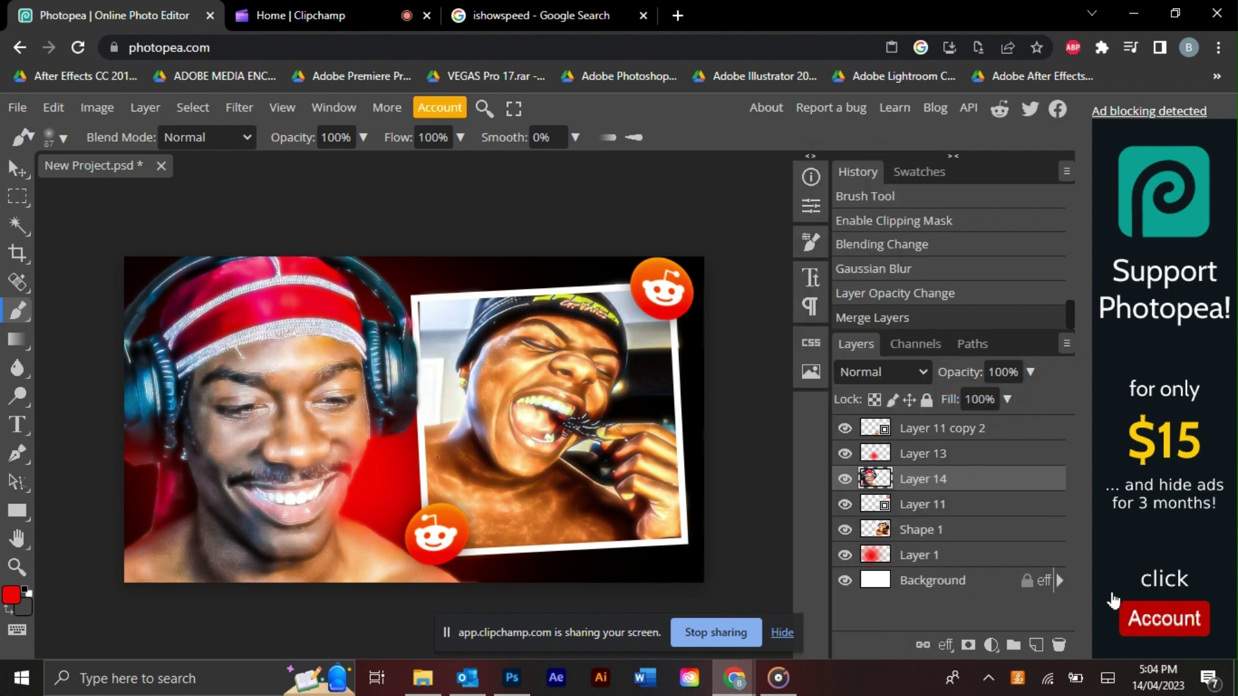
Add a new layer above the merged portrait and paint a soft red glow over its left side with a 405 px brush.
{"action": "left_click", "coordinate": [1040, 644]}
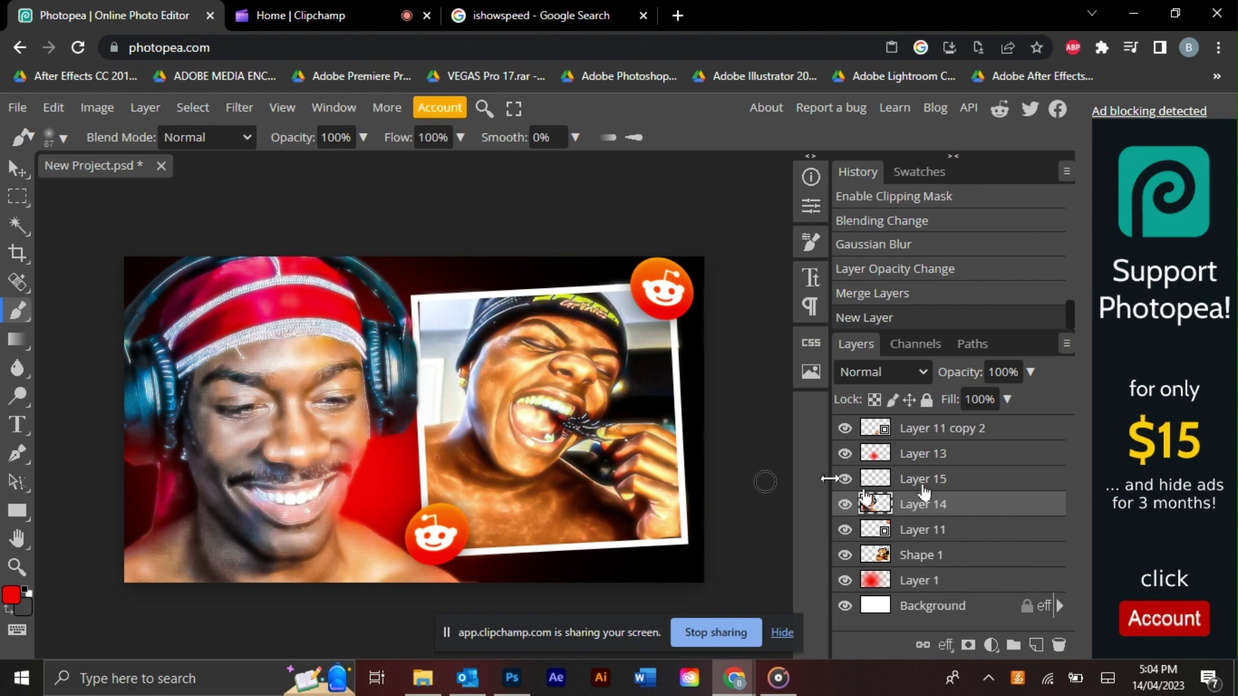
{"action": "left_click", "coordinate": [63, 138]}
{"action": "left_click", "coordinate": [225, 188]}
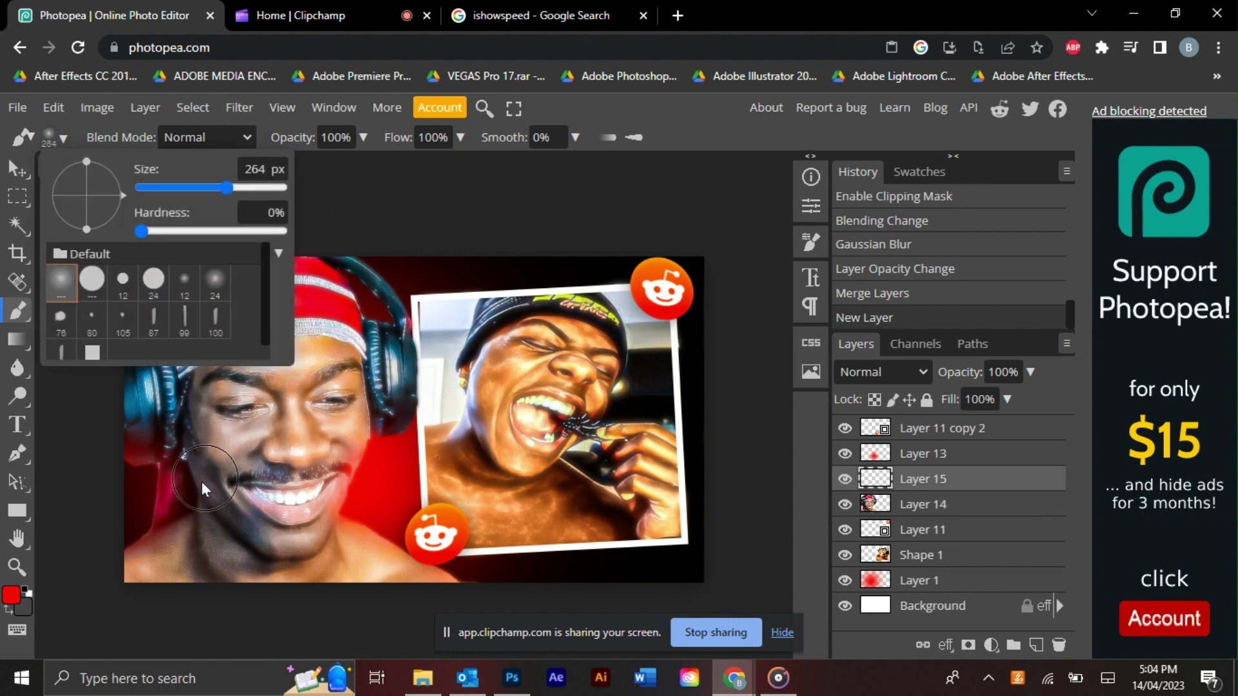
{"action": "left_click", "coordinate": [241, 190]}
{"action": "left_click_drag", "start_coordinate": [167, 486], "coordinate": [238, 478]}
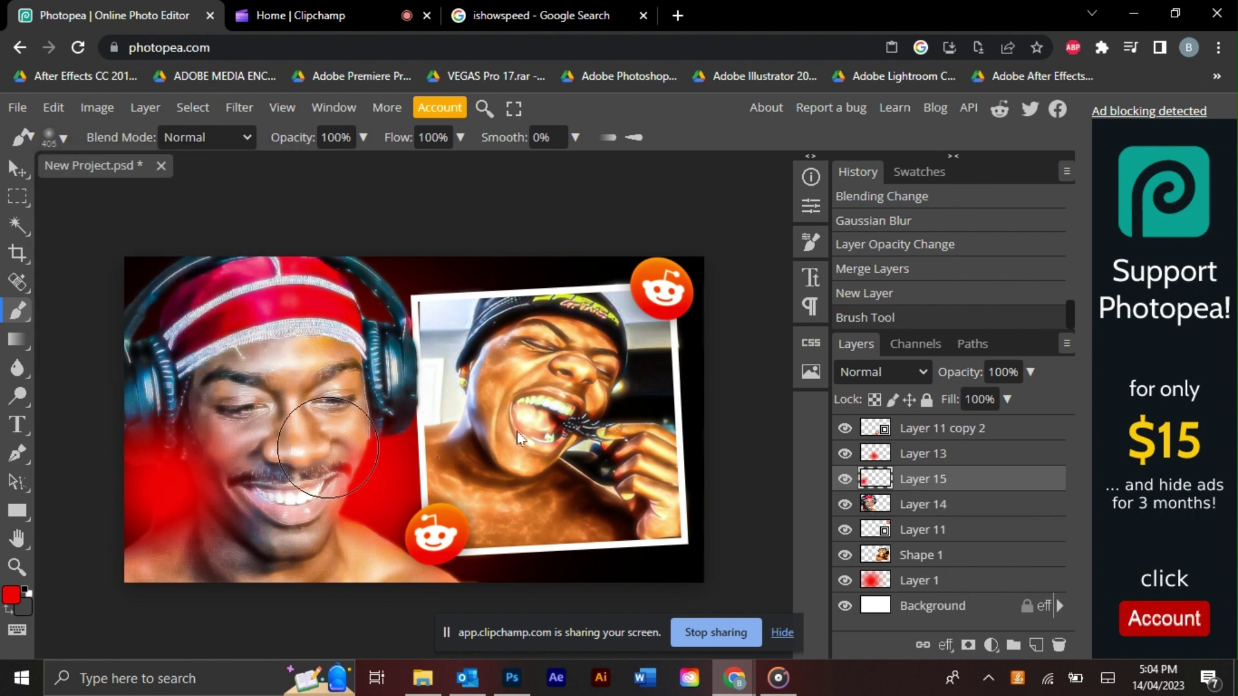
Set Layer 15's blend mode to Linear Dodge and its opacity to 62%.
{"action": "left_click", "coordinate": [890, 373]}
{"action": "left_click", "coordinate": [911, 221]}
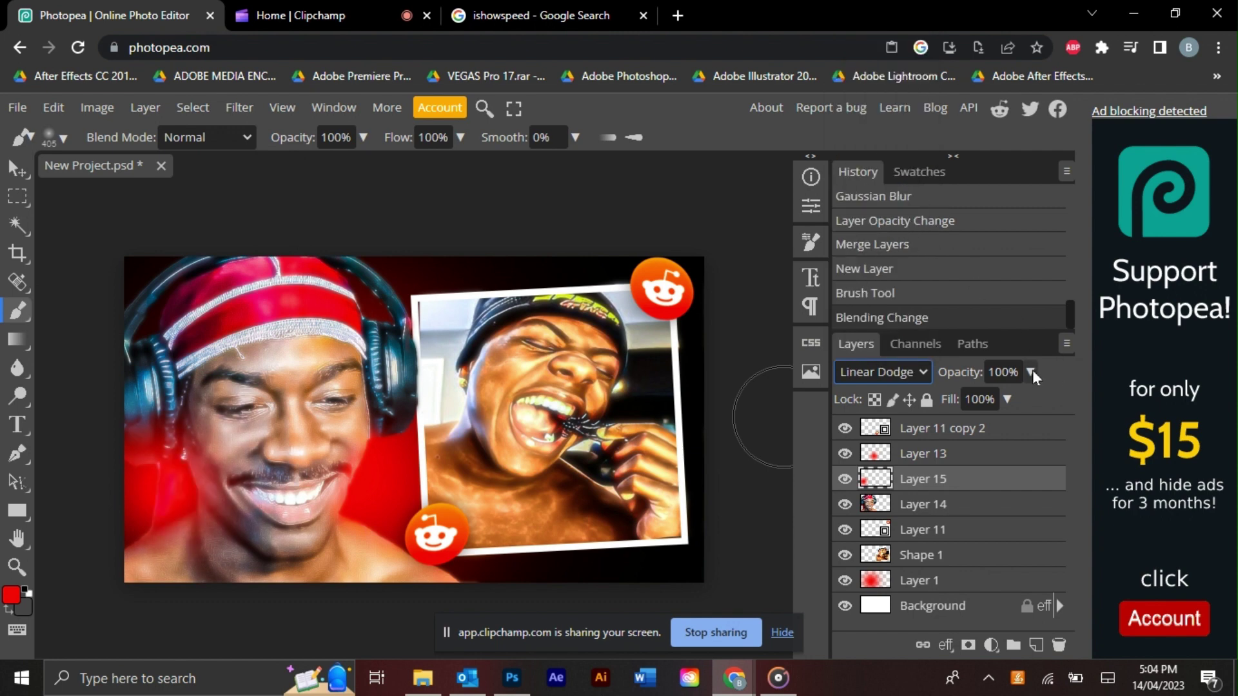
{"action": "left_click", "coordinate": [1030, 372]}
{"action": "left_click_drag", "start_coordinate": [1025, 399], "coordinate": [1012, 398]}
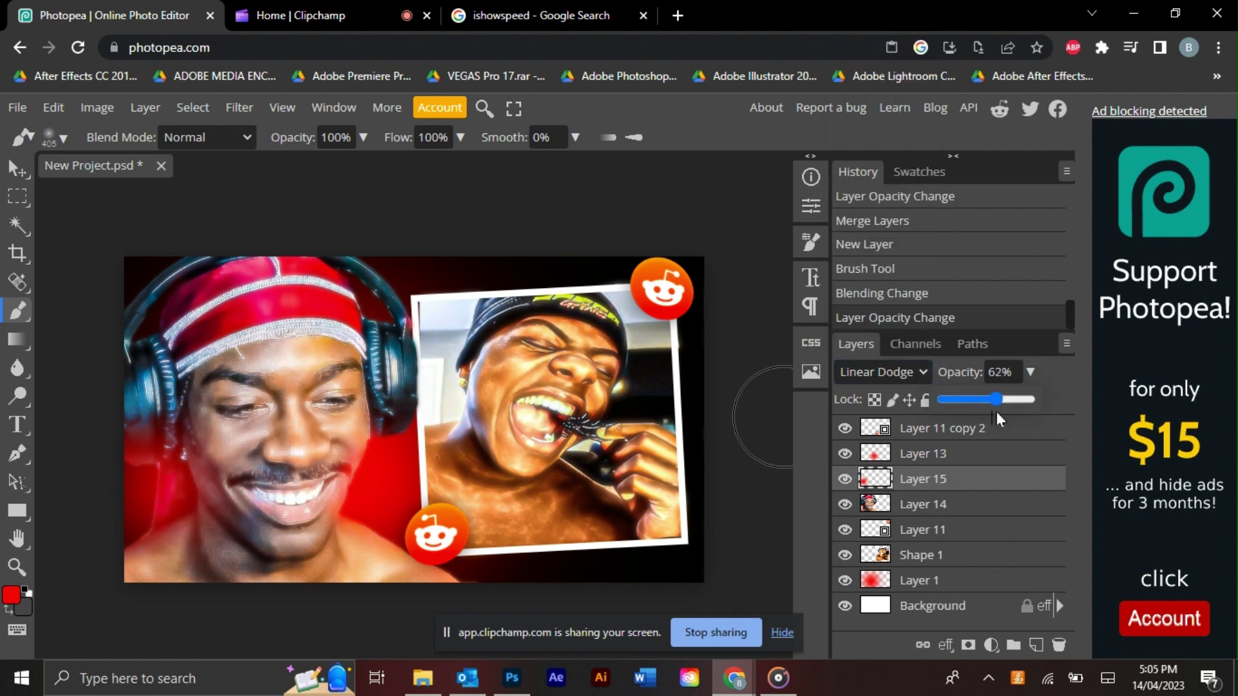
Apply the Camera Raw filter to the portrait on Layer 14 with Vibrance at 50.
{"action": "left_click", "coordinate": [929, 504]}
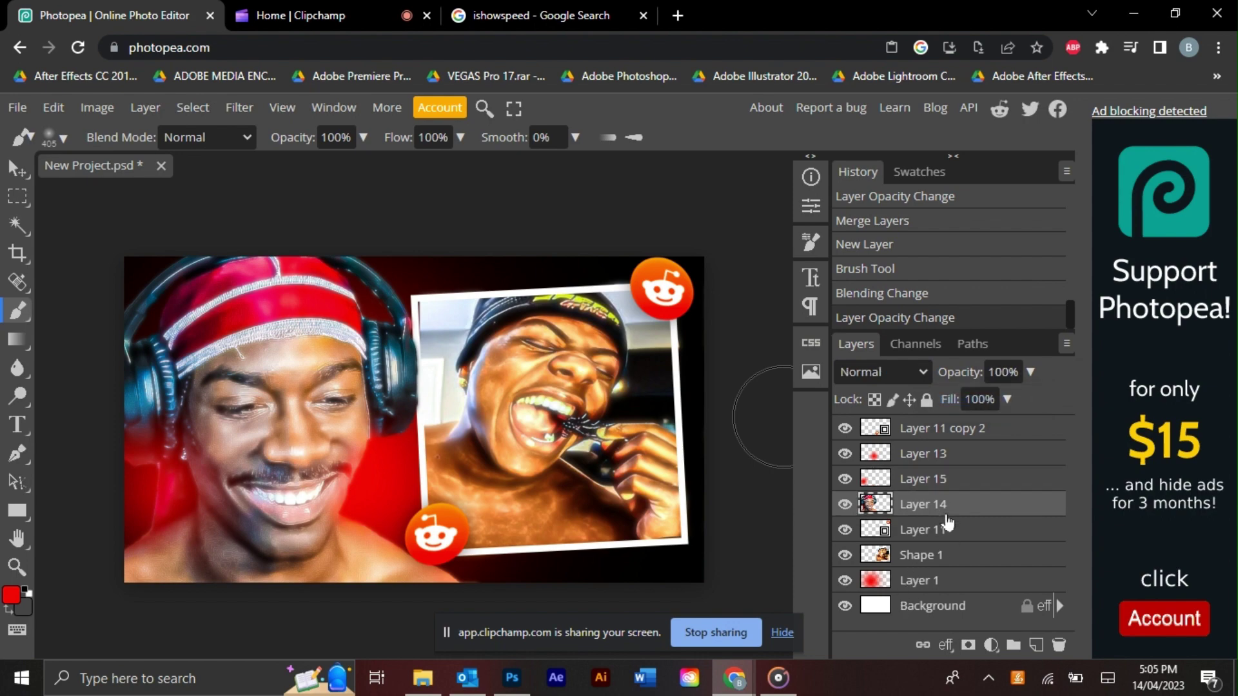
{"action": "left_click", "coordinate": [239, 108]}
{"action": "left_click", "coordinate": [277, 226]}
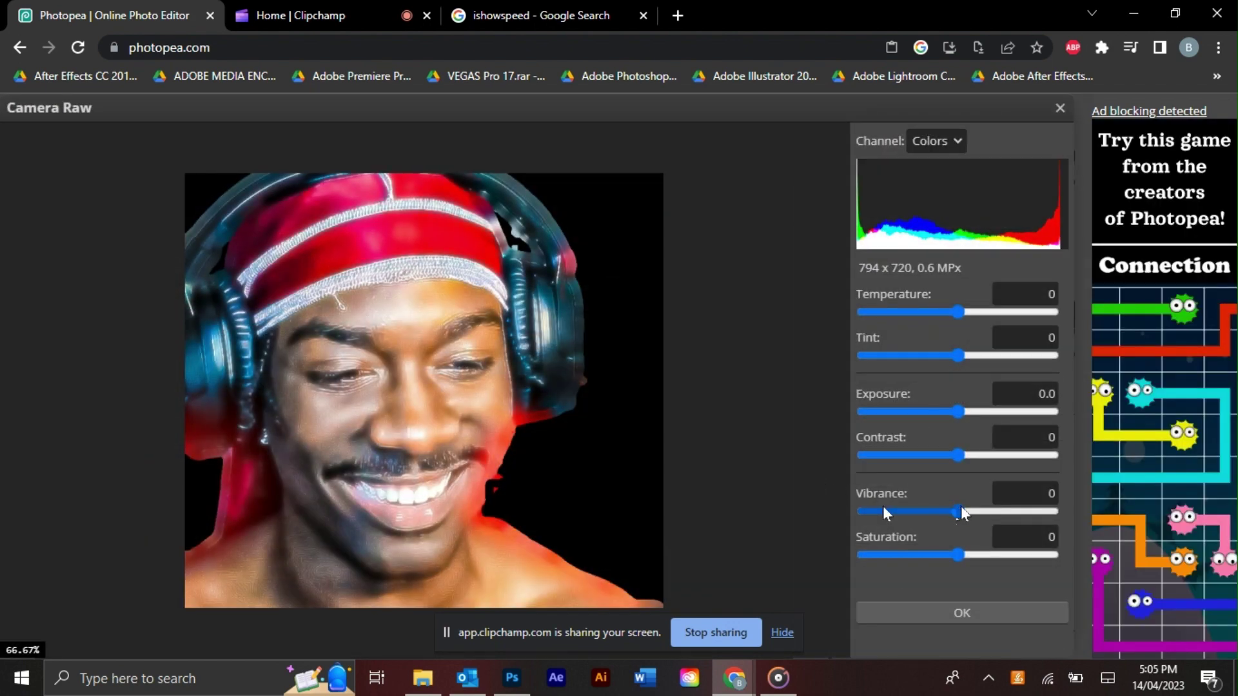
{"action": "left_click_drag", "start_coordinate": [961, 513], "coordinate": [1005, 511]}
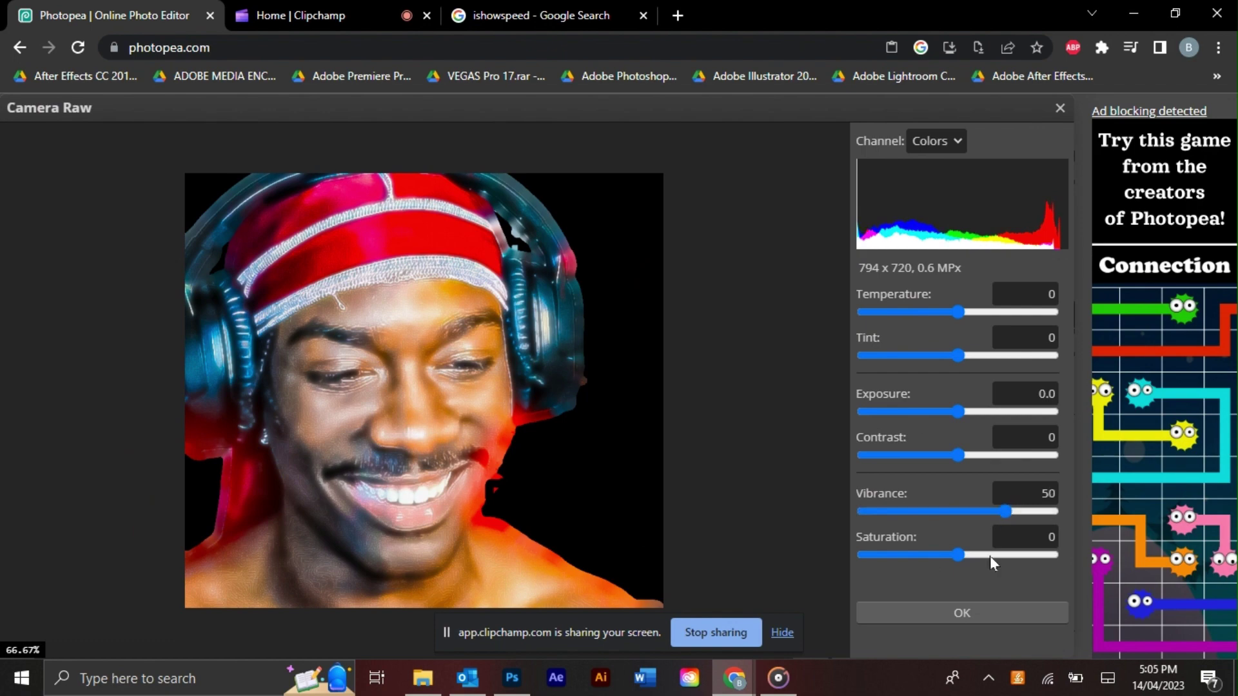
{"action": "left_click", "coordinate": [980, 608]}
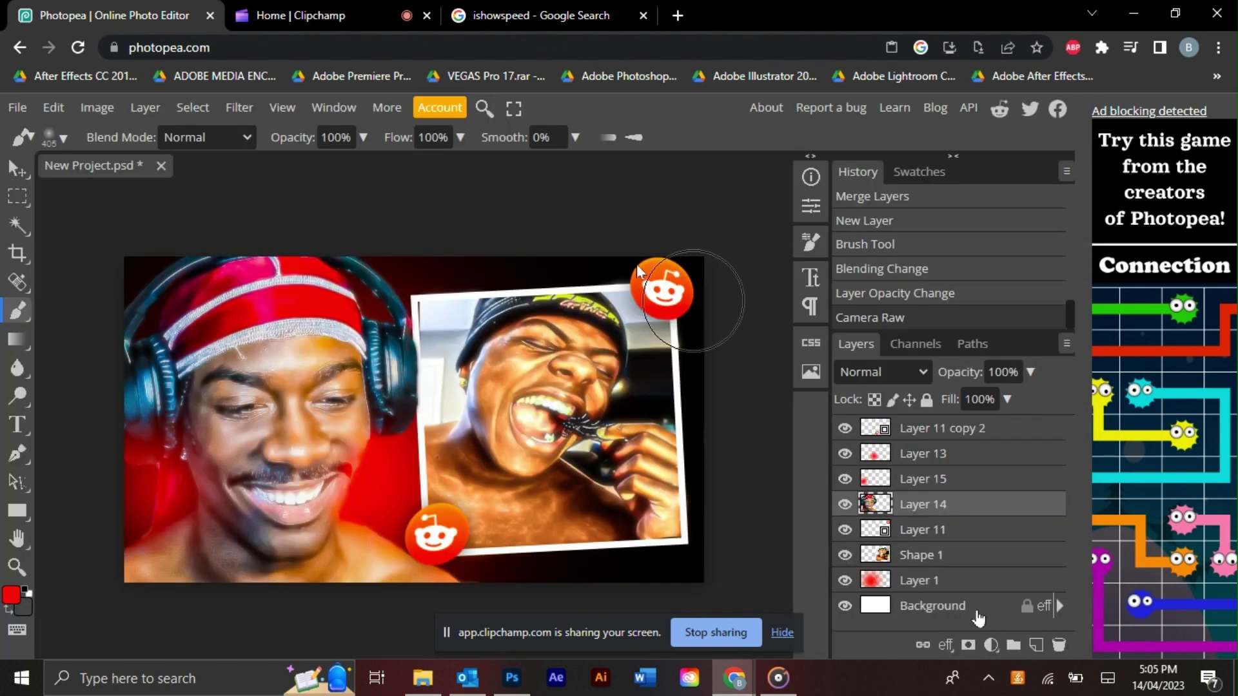
Add a drop shadow to Layer 11 copy 2 with its own 90° angle instead of the global one and a 5 px distance.
{"action": "left_click", "coordinate": [915, 480]}
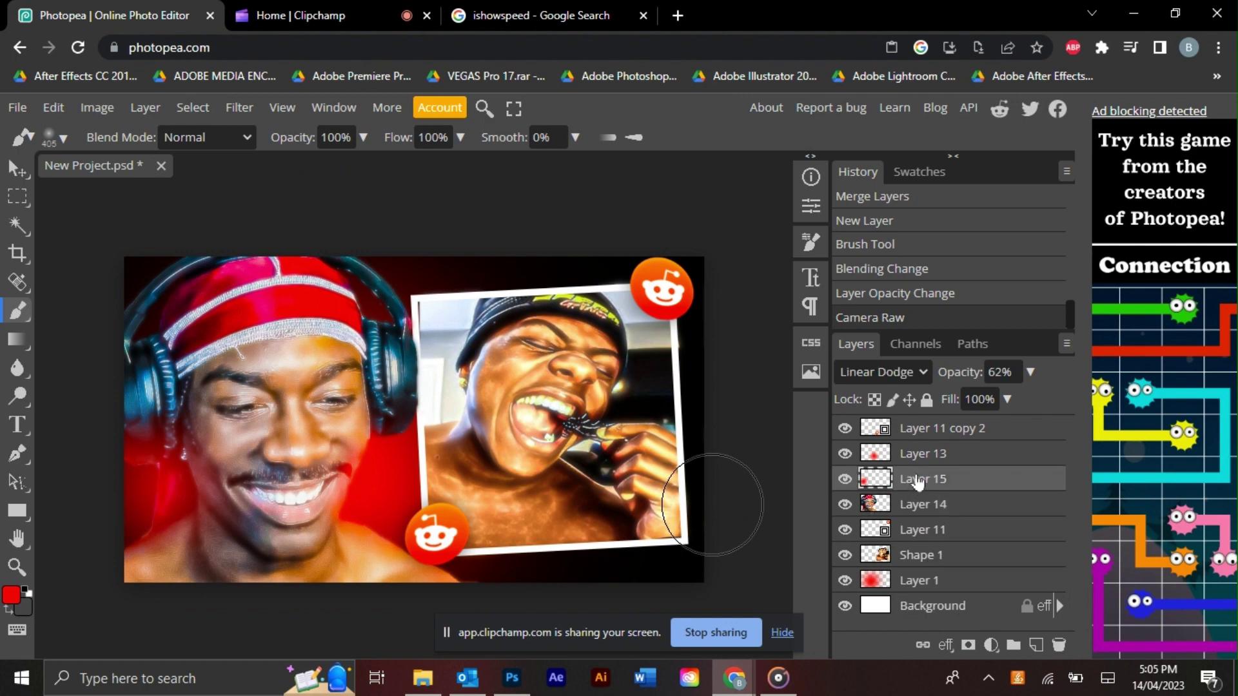
{"action": "right_click", "coordinate": [922, 436]}
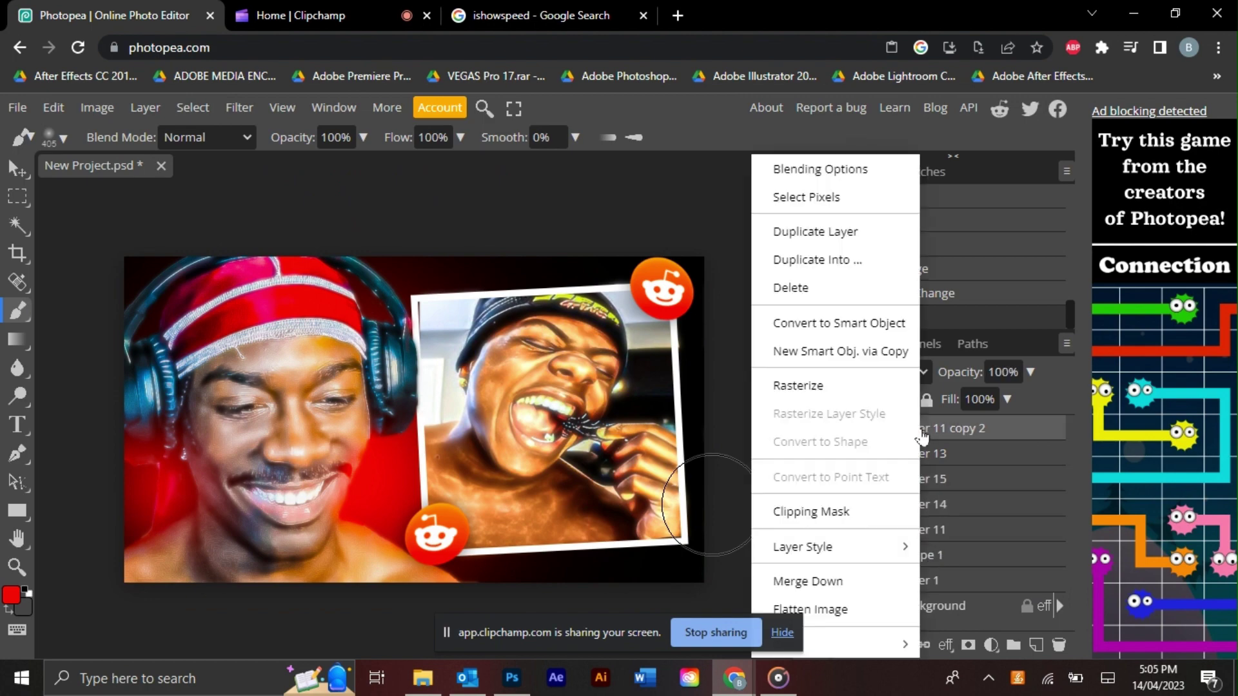
{"action": "left_click", "coordinate": [784, 171]}
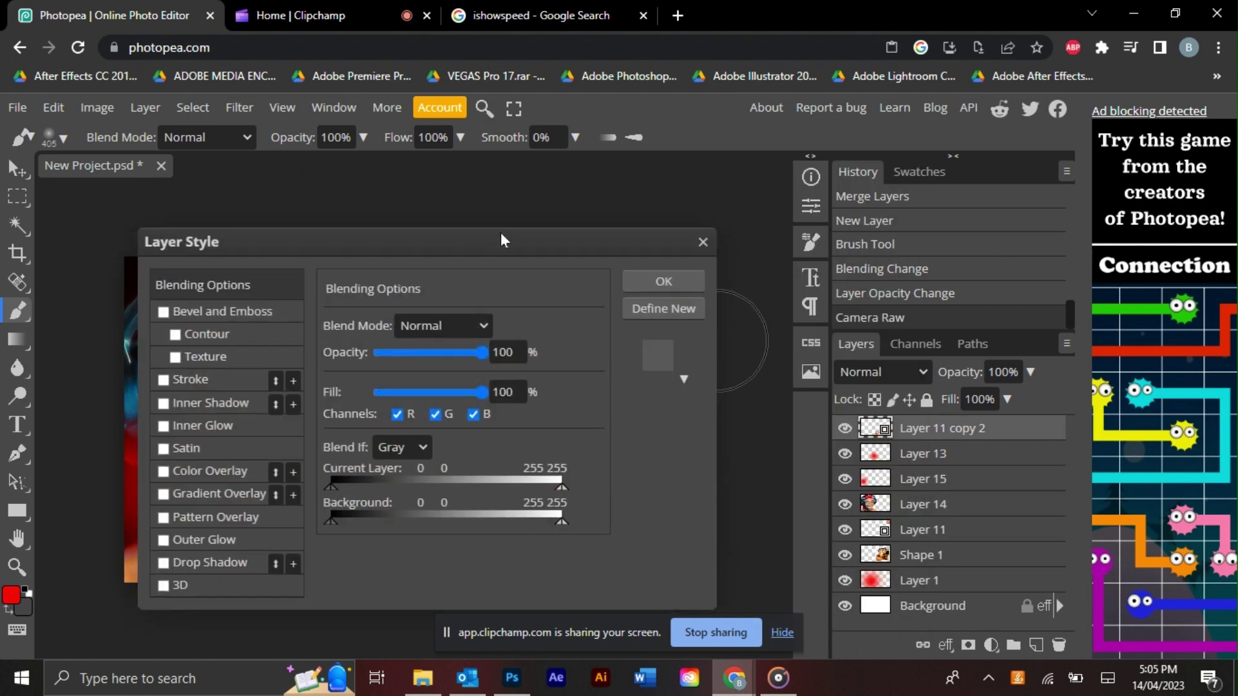
{"action": "left_click_drag", "start_coordinate": [464, 251], "coordinate": [1014, 162]}
{"action": "left_click", "coordinate": [748, 477]}
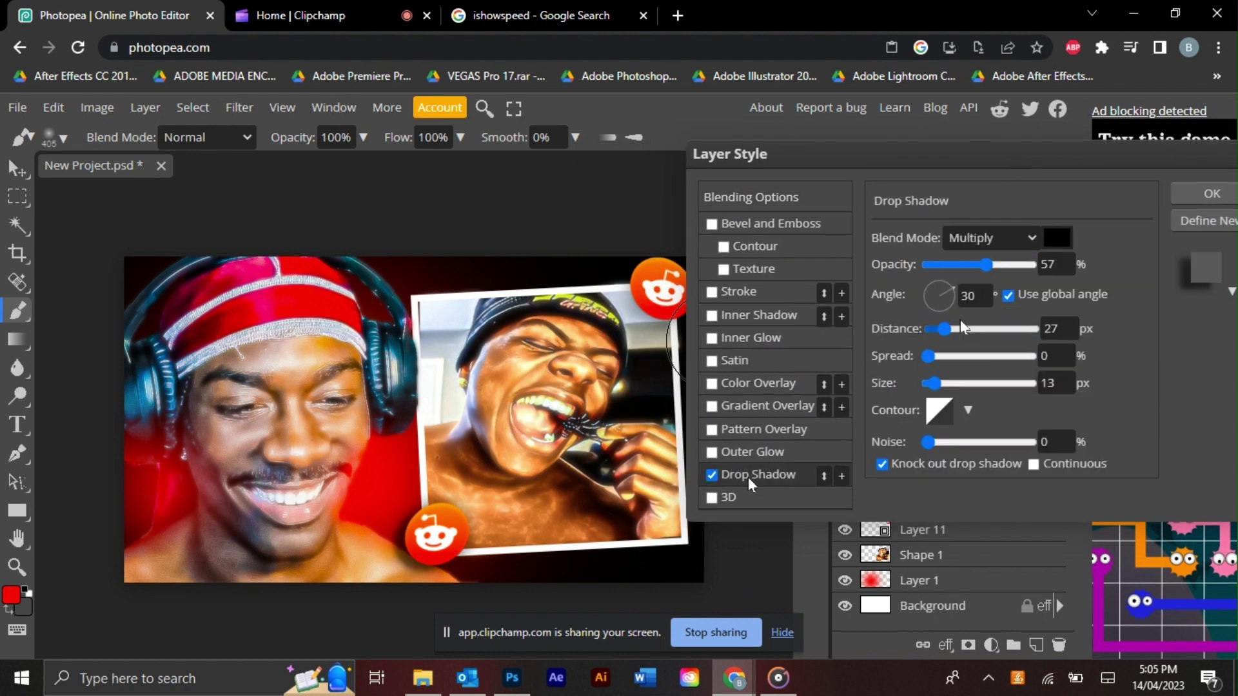
{"action": "left_click", "coordinate": [1008, 297]}
{"action": "left_click", "coordinate": [991, 292]}
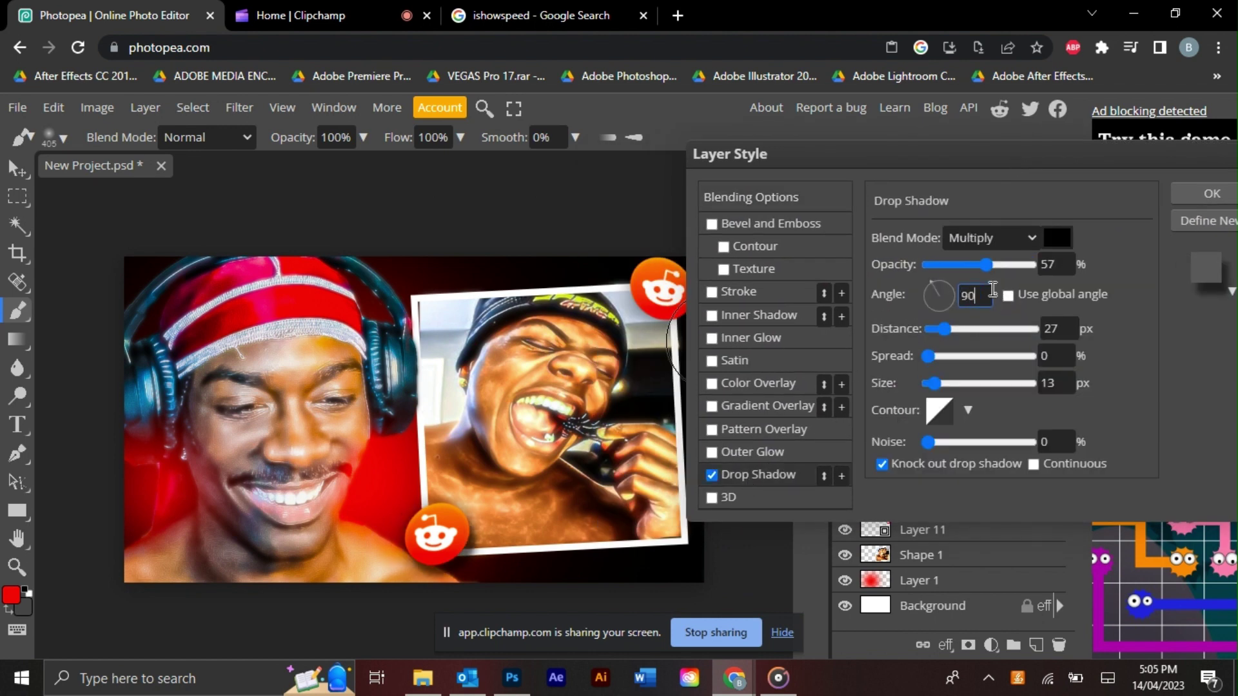
{"action": "type", "text": "90"}
{"action": "left_click_drag", "start_coordinate": [944, 330], "coordinate": [933, 332]}
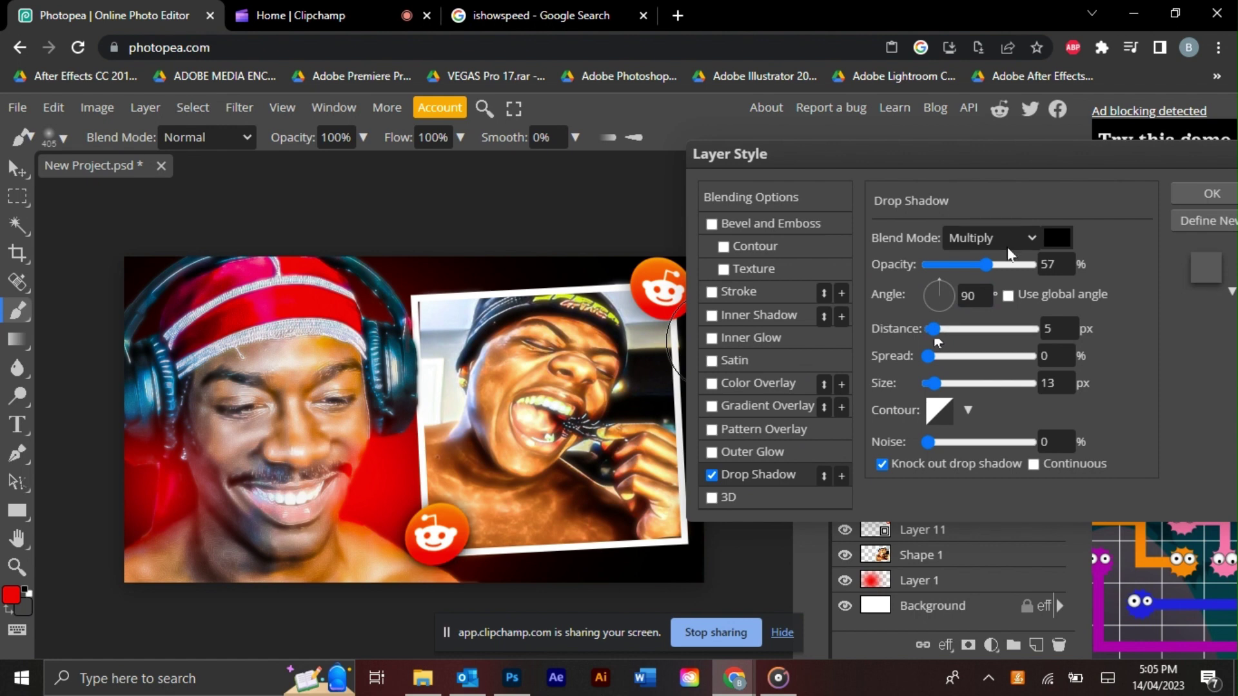
Set the drop shadow's size to 35 px and opacity to 38%, and apply the layer style.
{"action": "left_click_drag", "start_coordinate": [986, 265], "coordinate": [1117, 261]}
{"action": "left_click_drag", "start_coordinate": [931, 384], "coordinate": [945, 387]}
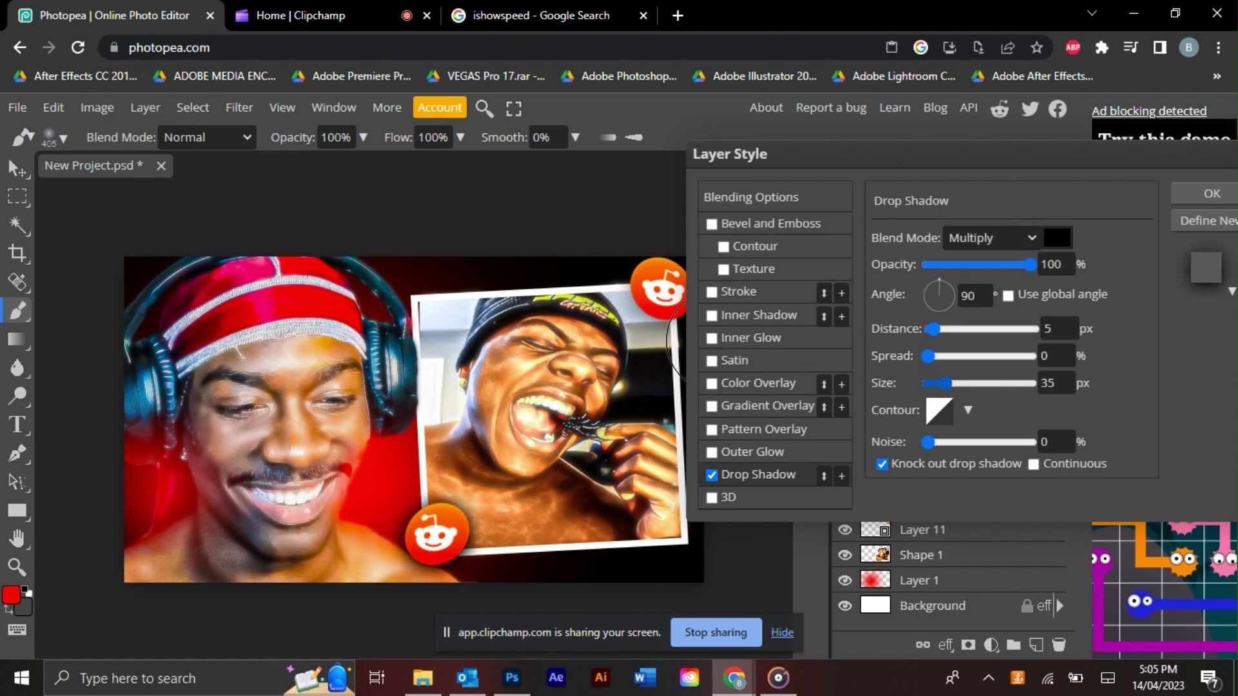
{"action": "left_click_drag", "start_coordinate": [988, 273], "coordinate": [967, 274]}
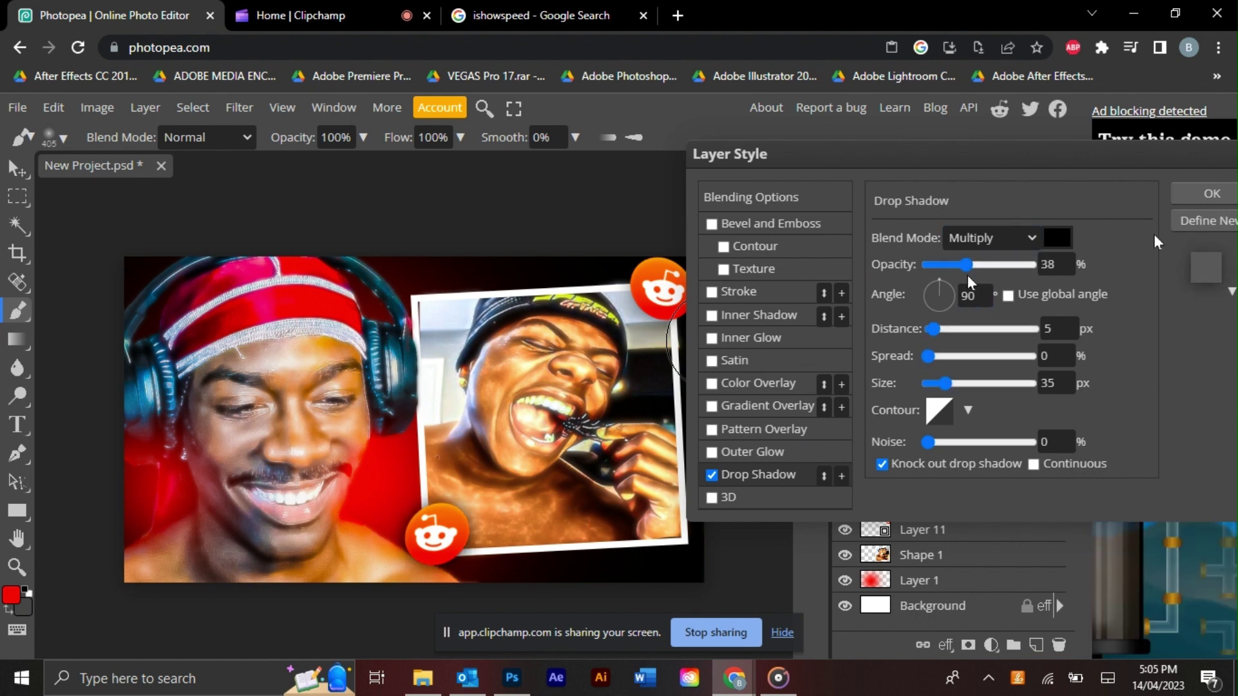
{"action": "left_click", "coordinate": [1210, 193]}
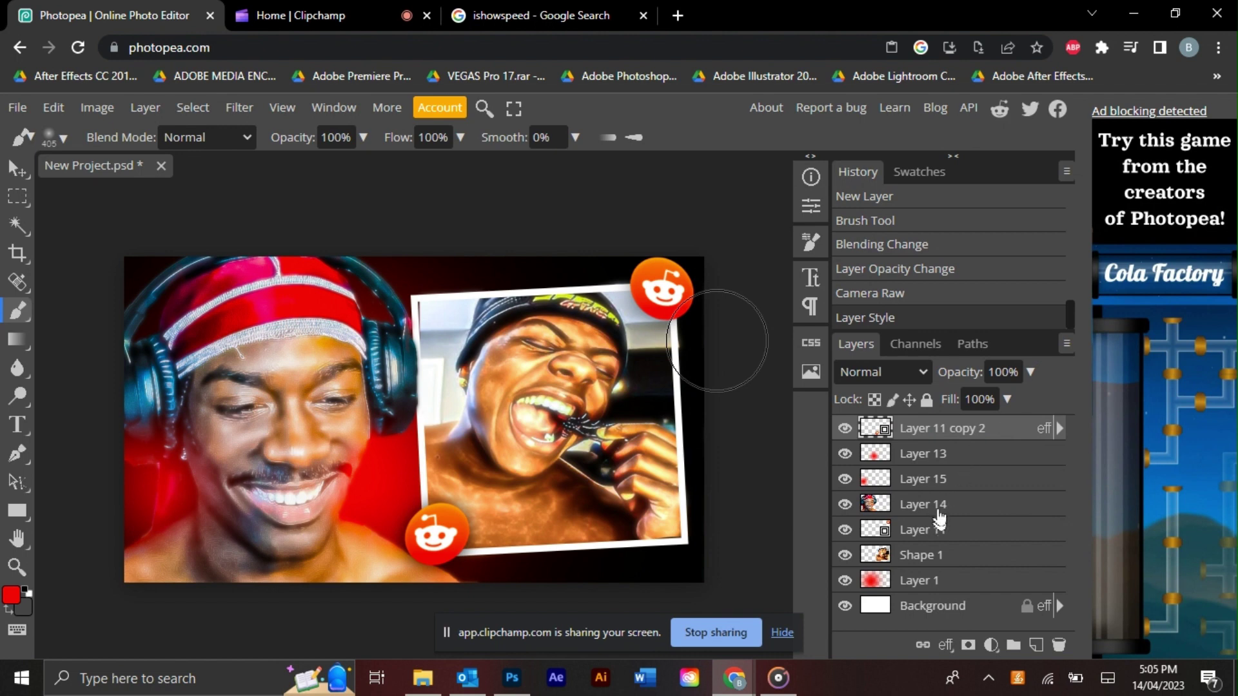
Give Layer 11 the same drop shadow with 38% opacity, 90° angle, 5 px distance and 35 px size.
{"action": "right_click", "coordinate": [959, 529]}
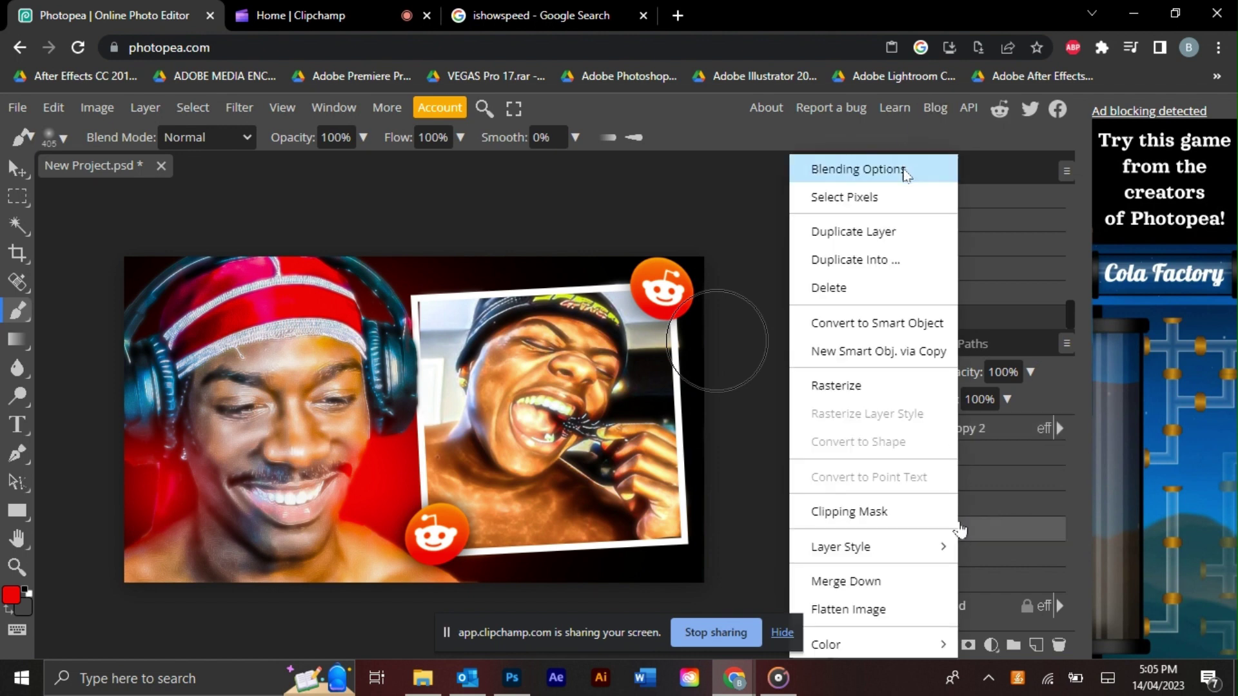
{"action": "left_click", "coordinate": [858, 169]}
{"action": "left_click", "coordinate": [769, 472]}
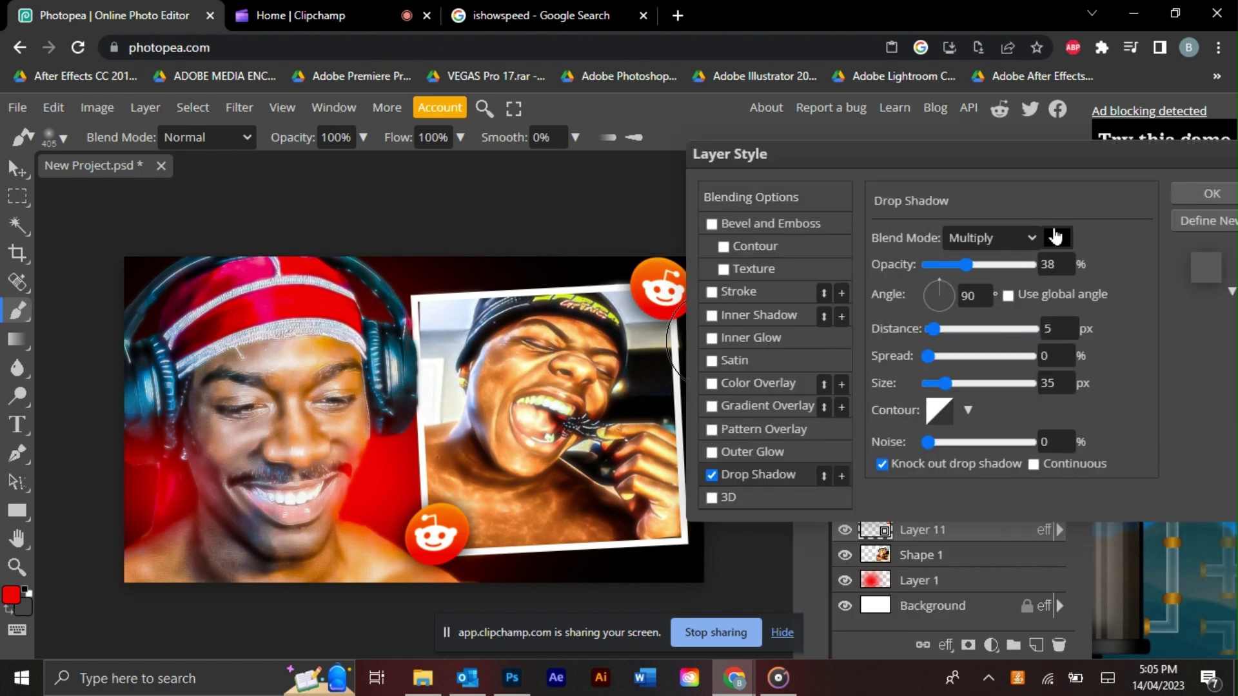
{"action": "left_click", "coordinate": [1211, 194]}
Add a new layer at the top of the stack and dab soft orange over both Reddit logos with a 258 px brush.
{"action": "left_click", "coordinate": [1036, 645]}
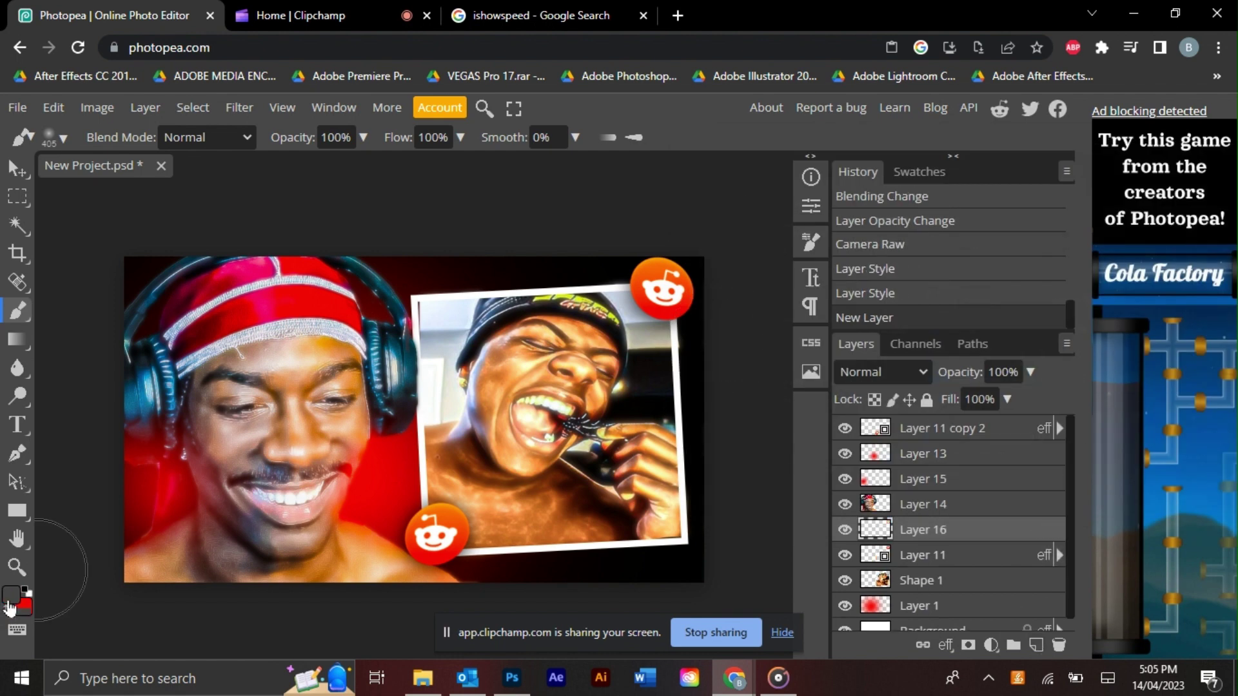
{"action": "left_click", "coordinate": [9, 607]}
{"action": "left_click_drag", "start_coordinate": [373, 485], "coordinate": [373, 493]}
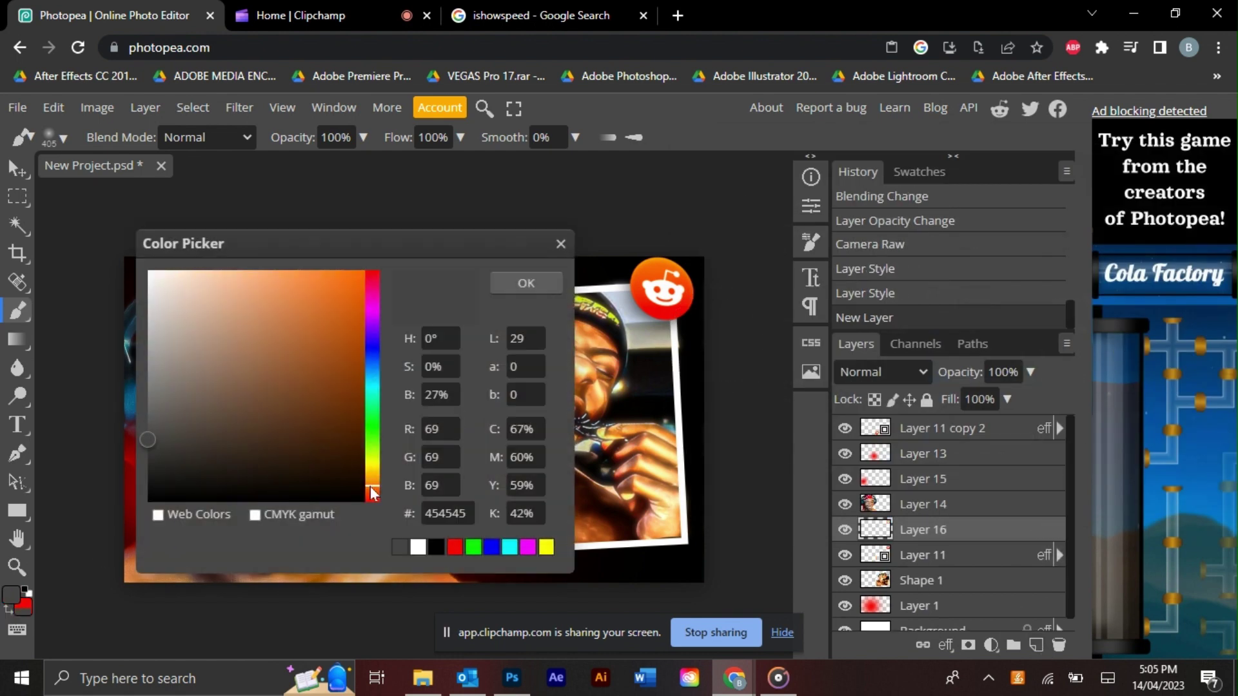
{"action": "left_click_drag", "start_coordinate": [296, 403], "coordinate": [523, 267]}
{"action": "left_click", "coordinate": [527, 284]}
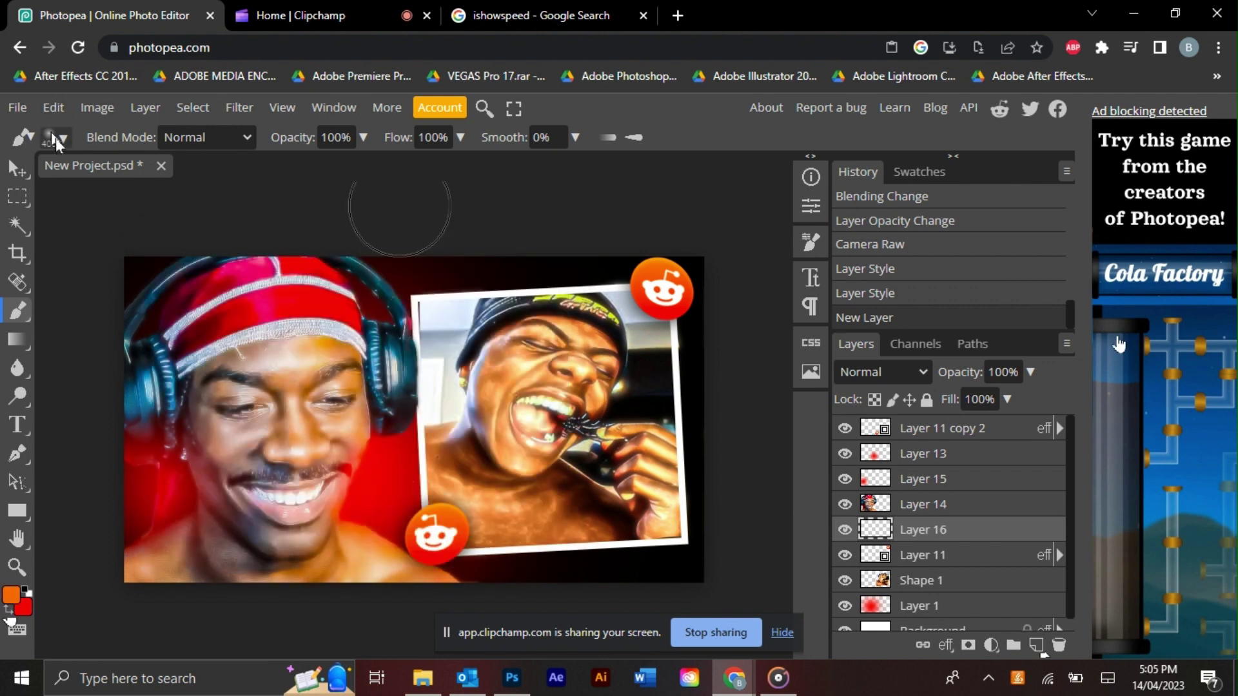
{"action": "left_click", "coordinate": [58, 138]}
{"action": "mouse_move", "coordinate": [276, 188]}
{"action": "left_mouse_down"}
{"action": "mouse_move", "coordinate": [200, 188]}
{"action": "mouse_move", "coordinate": [226, 188]}
{"action": "left_mouse_up"}
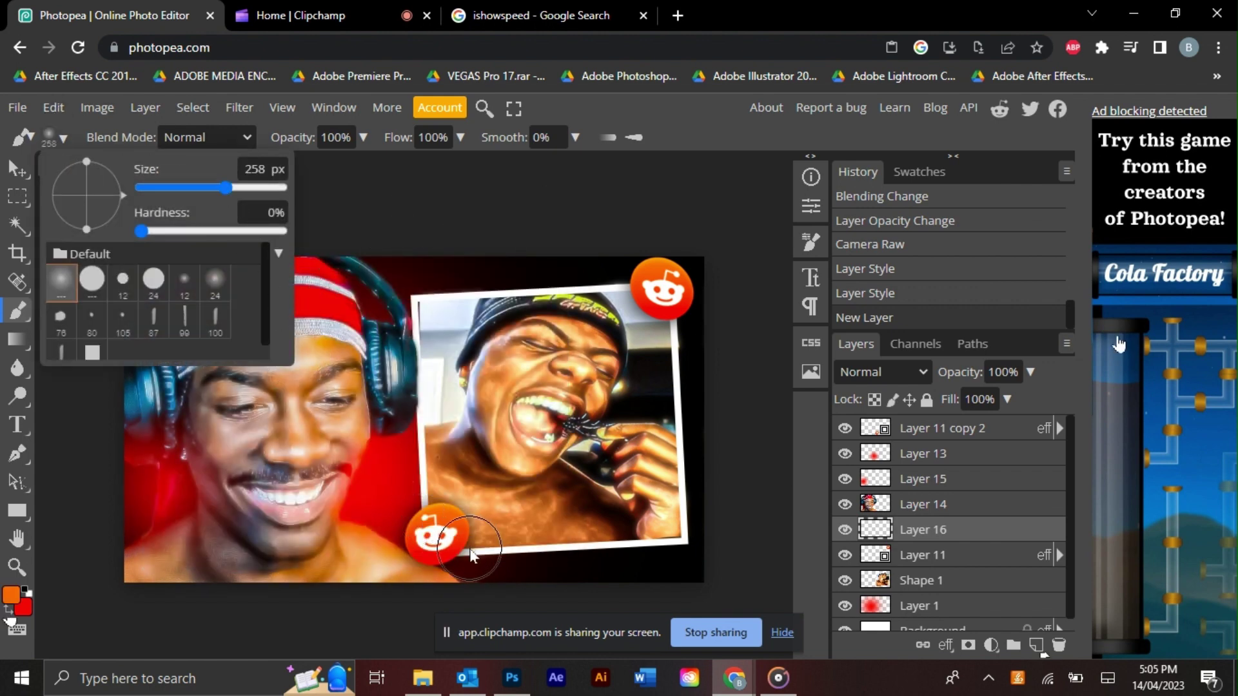
{"action": "left_click", "coordinate": [911, 535]}
{"action": "left_click_drag", "start_coordinate": [912, 540], "coordinate": [928, 426]}
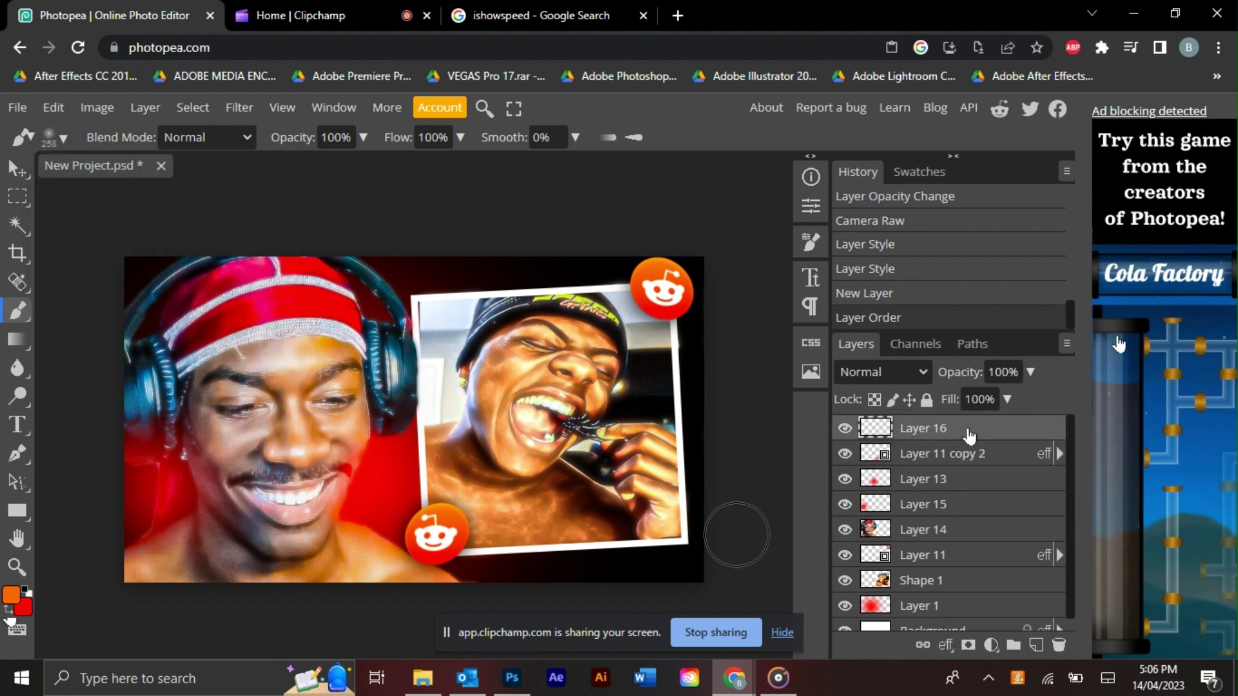
{"action": "left_click", "coordinate": [435, 537]}
{"action": "left_click", "coordinate": [662, 295]}
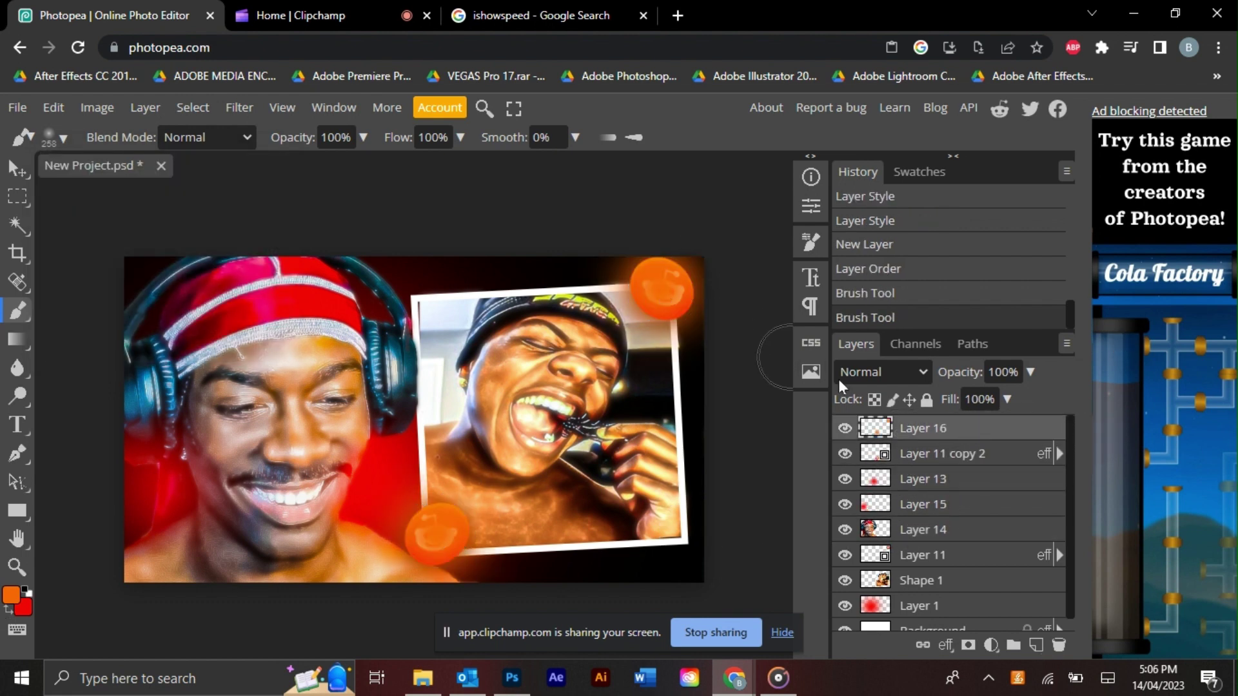
Set Layer 16's blend mode to Linear Dodge and its opacity to 71%.
{"action": "left_click", "coordinate": [882, 372]}
{"action": "left_click", "coordinate": [875, 224]}
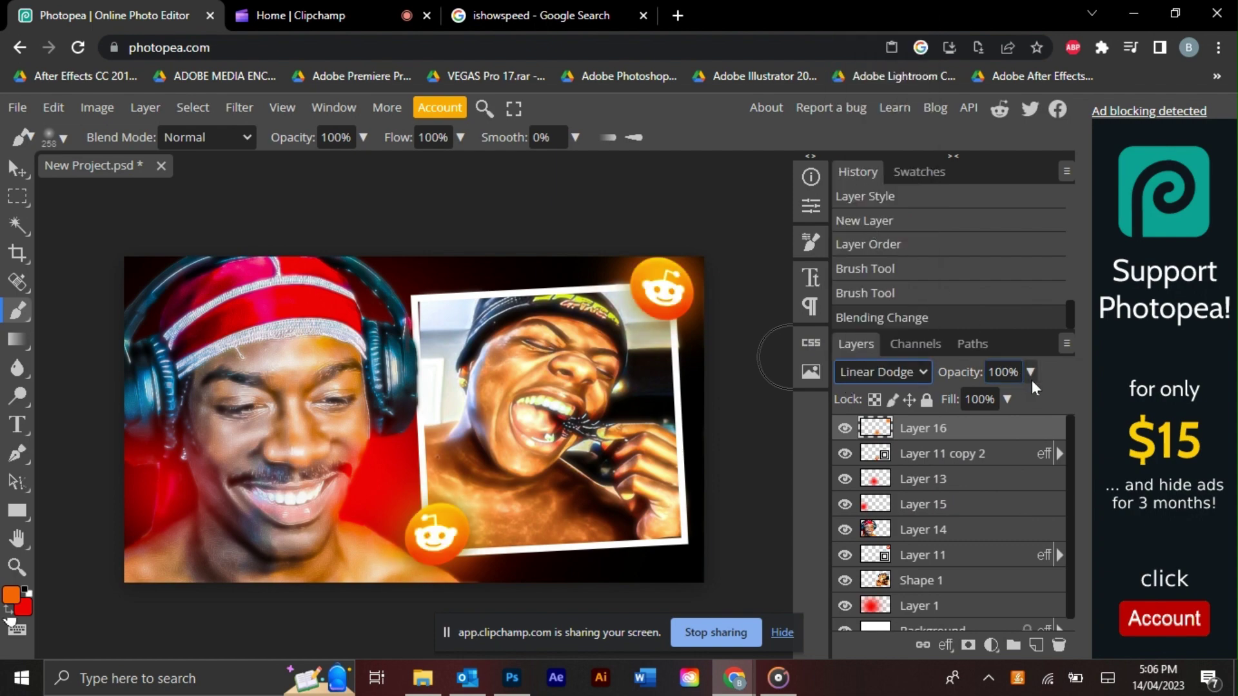
{"action": "left_click", "coordinate": [1031, 373]}
{"action": "left_click", "coordinate": [1006, 398]}
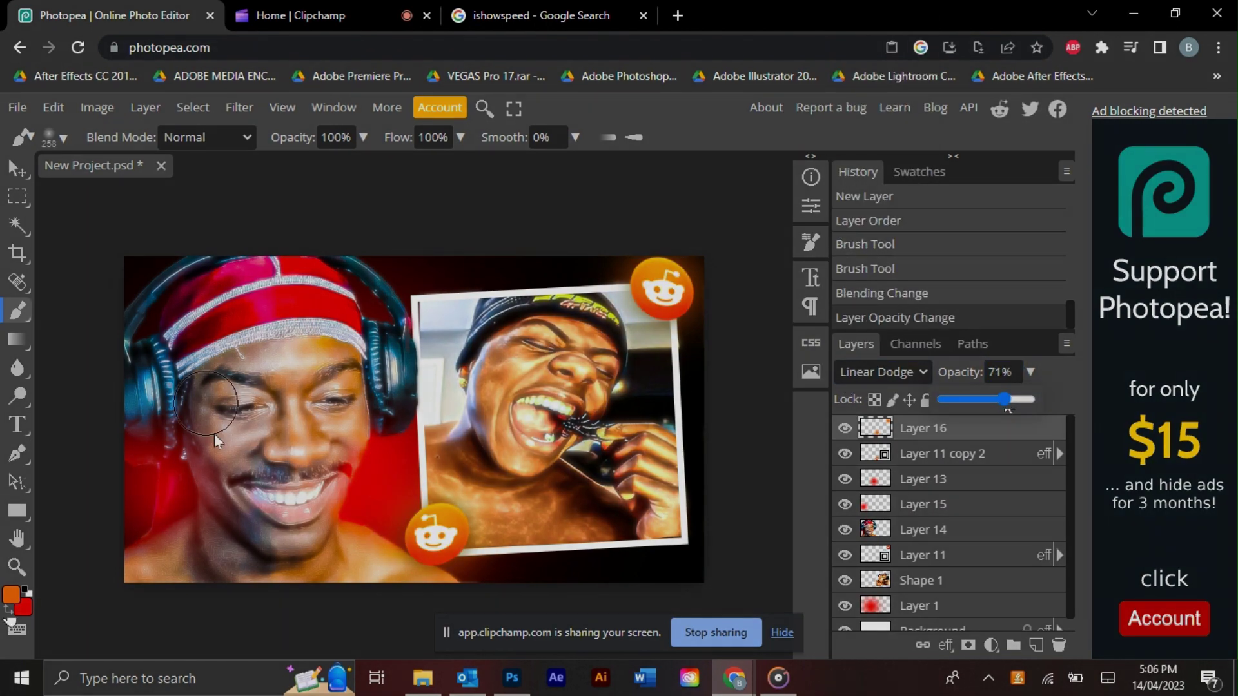